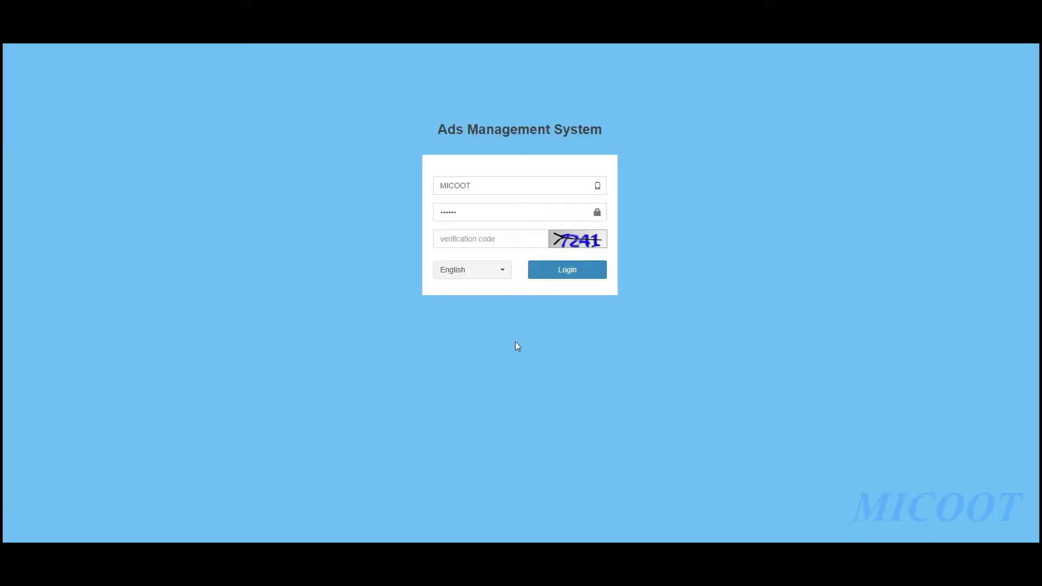
Refresh the captcha, reveal the password field and retype the account password
click(590, 243)
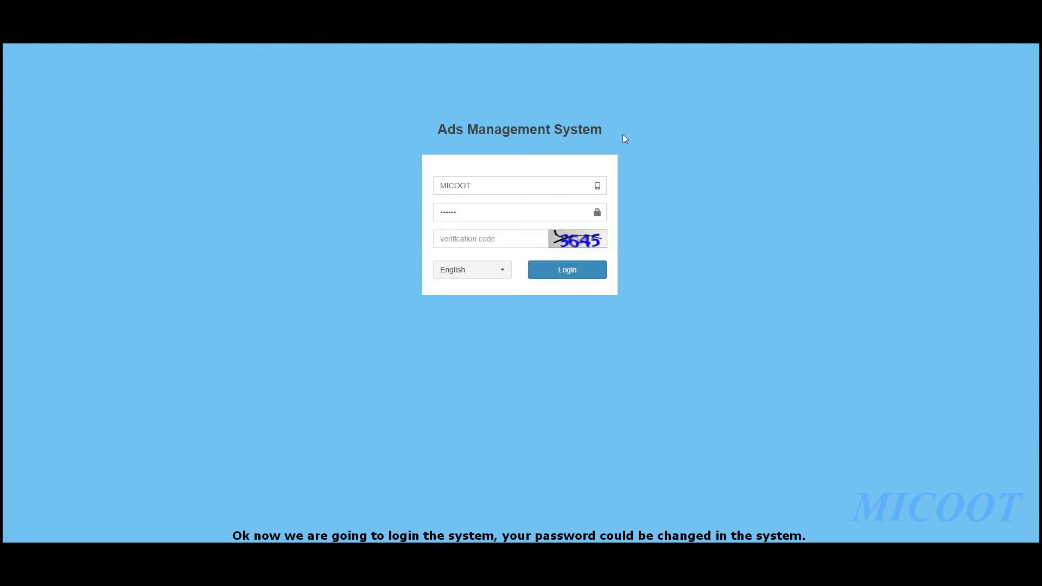
double_click(495, 209)
click(521, 213)
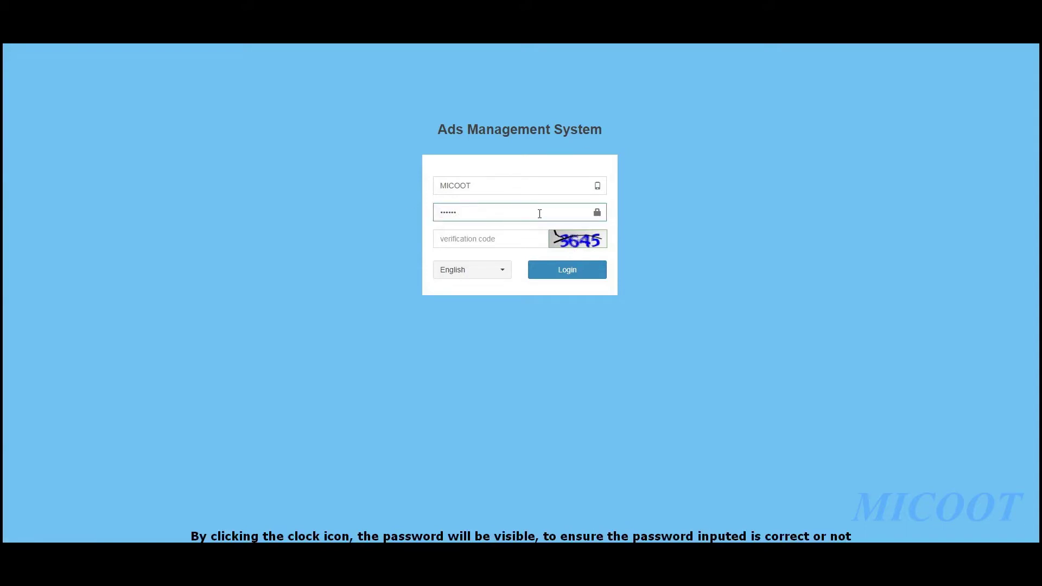
click(597, 216)
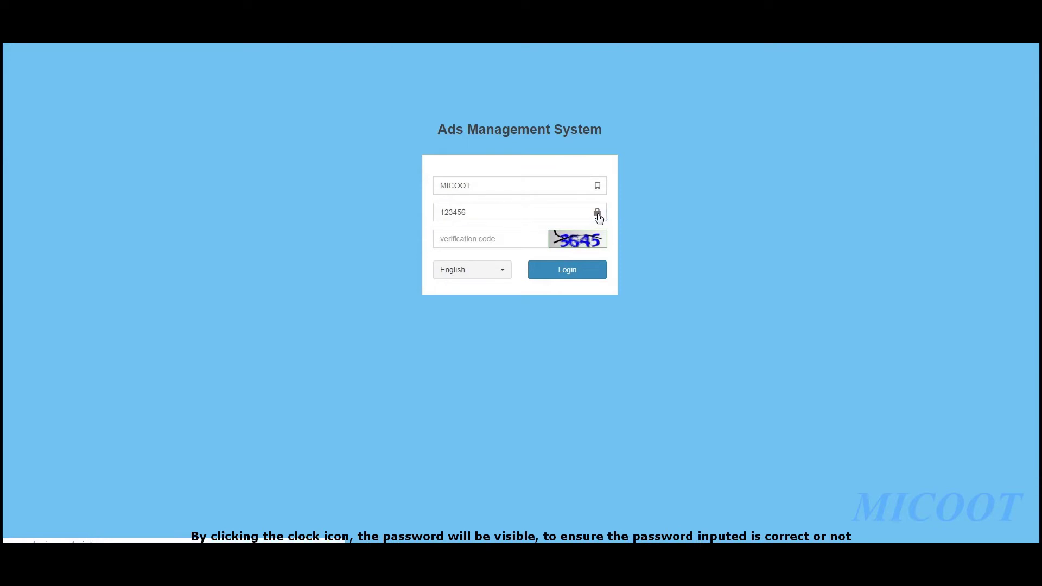
drag(549, 215, 312, 208)
text(1234567890)
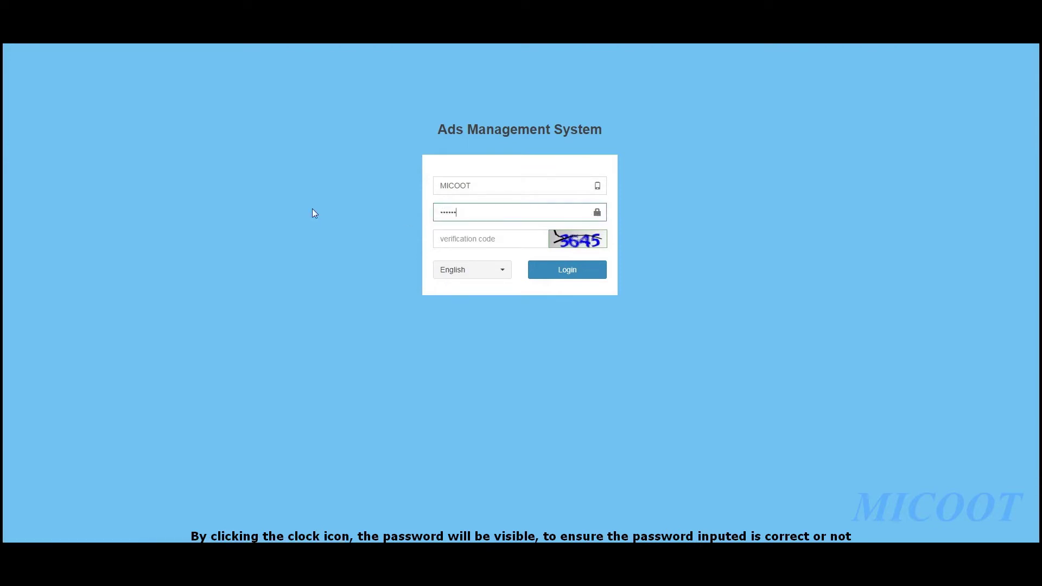
Enter the captcha code, keep English as the language, and log in
click(504, 237)
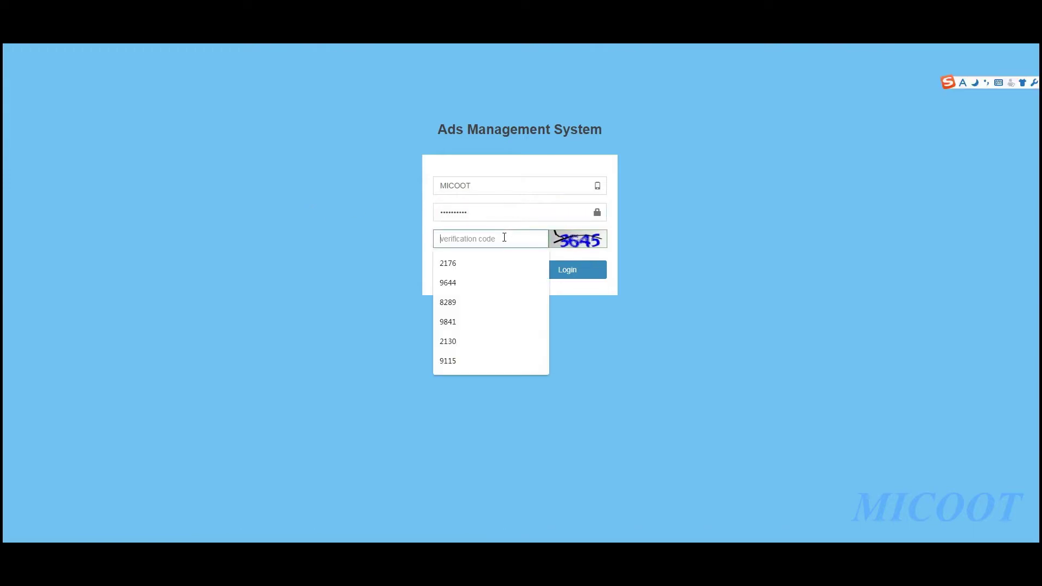
text(3645)
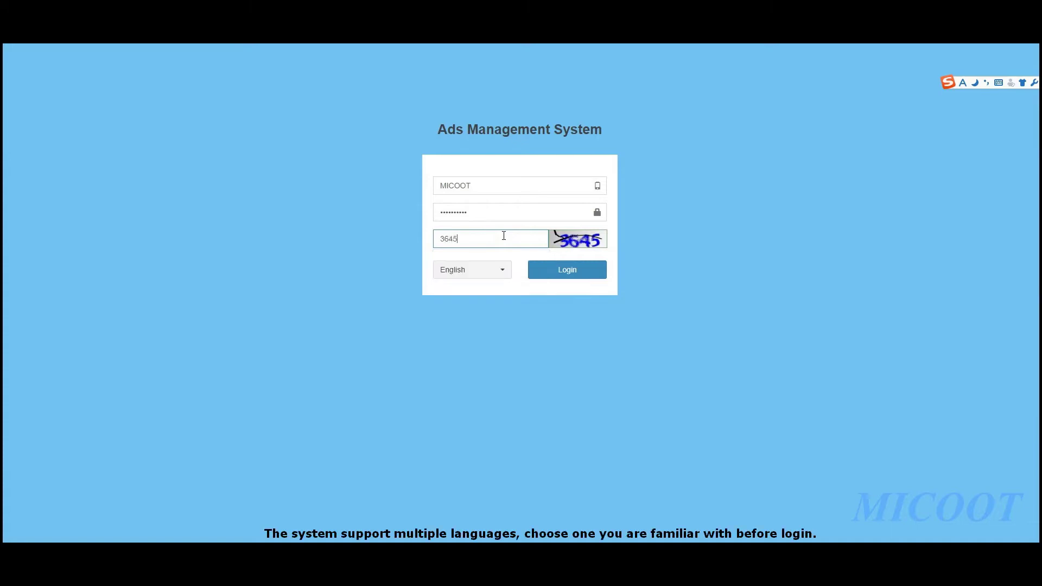
click(495, 271)
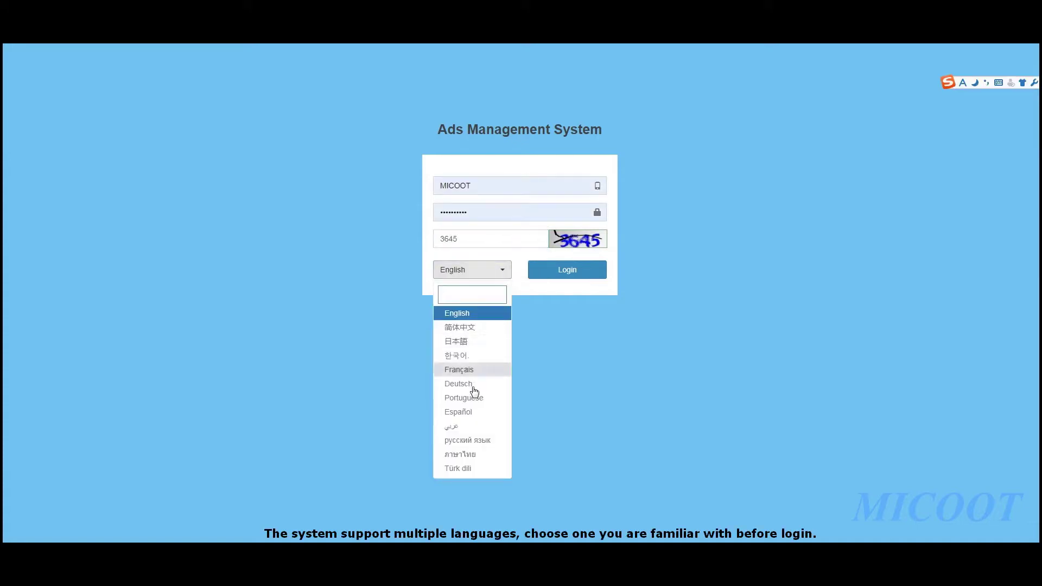
click(475, 313)
click(577, 271)
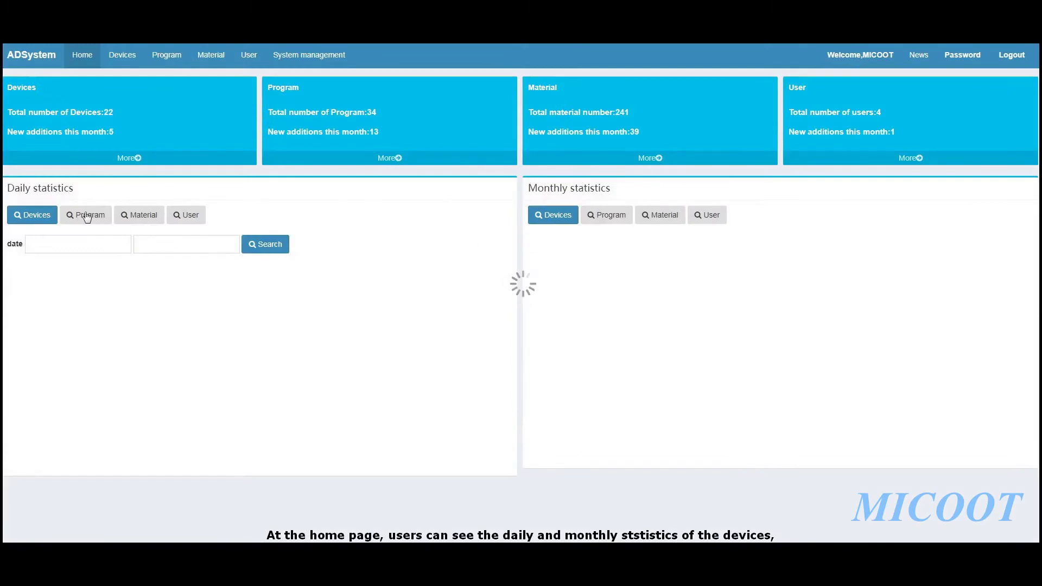
Switch the Daily statistics chart through the Program, Material and User views
drag(76, 190, 7, 189)
drag(623, 191, 527, 188)
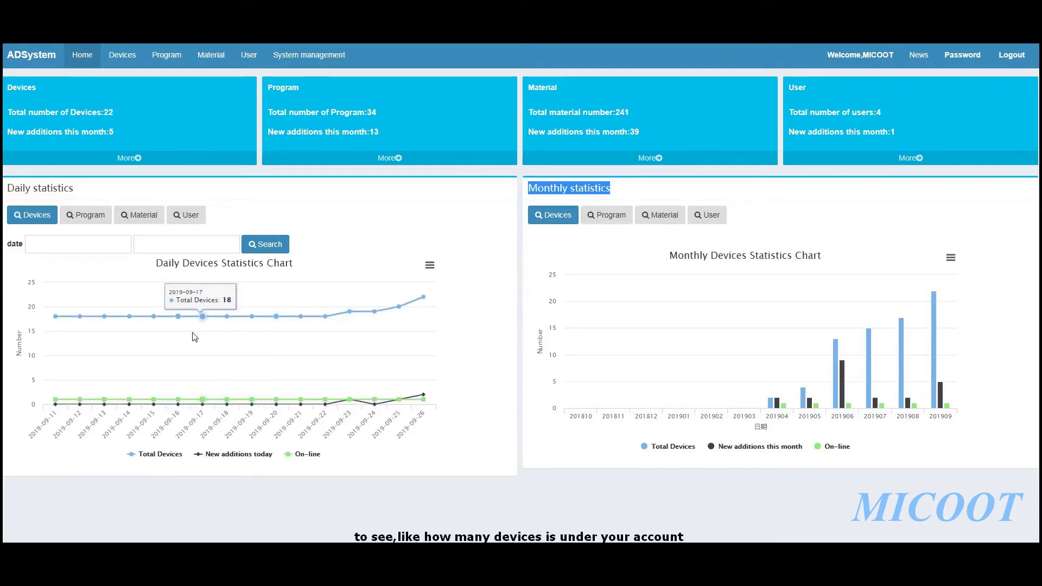
mouse_move(422, 299)
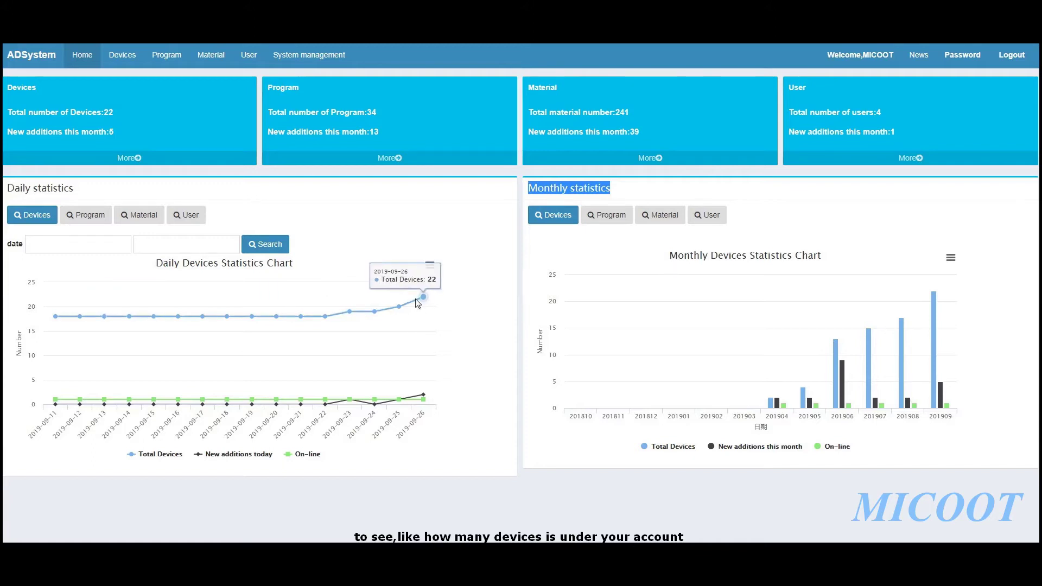
click(99, 213)
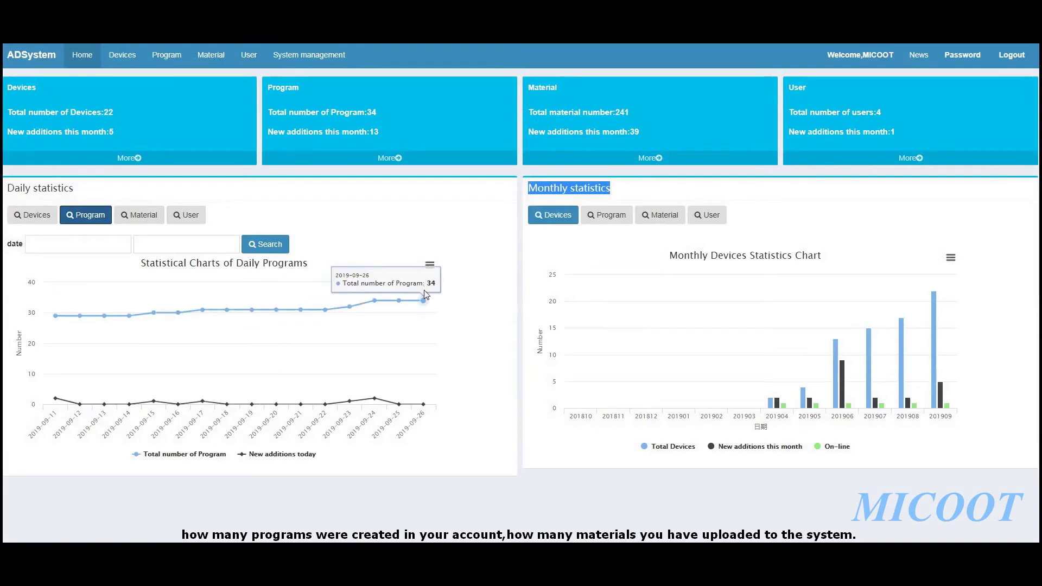
click(151, 223)
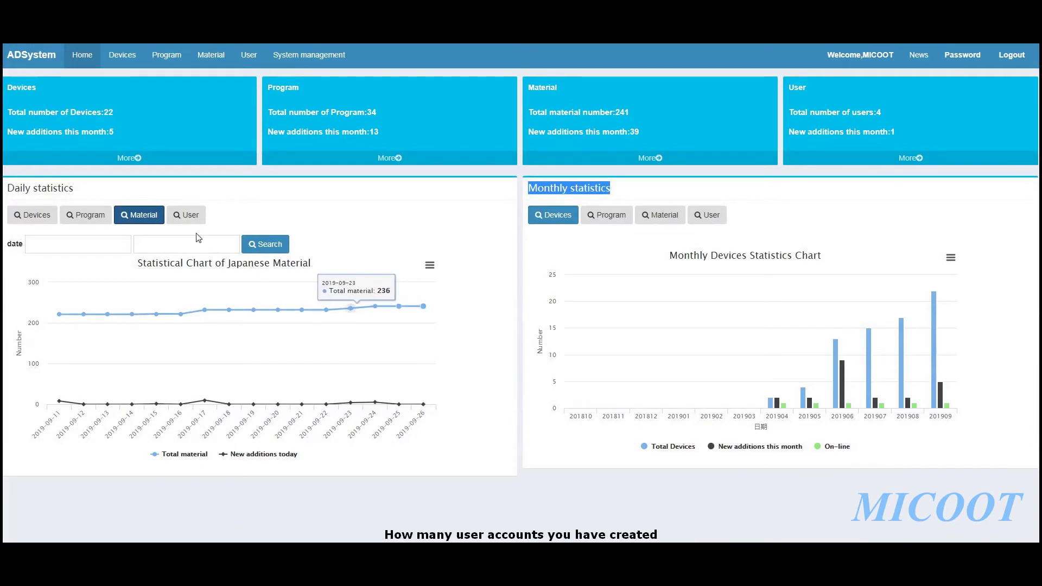
click(190, 216)
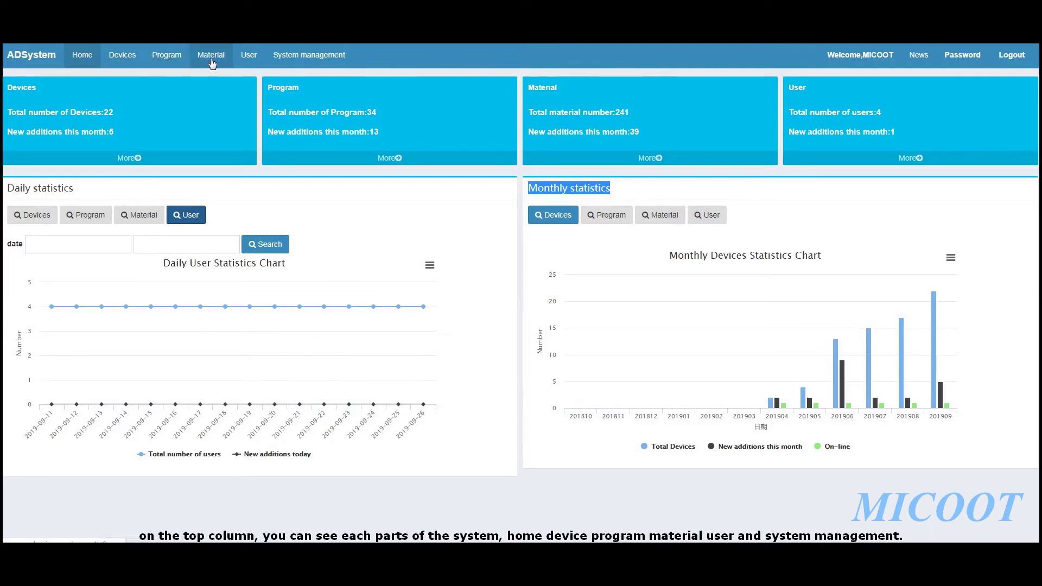
click(307, 60)
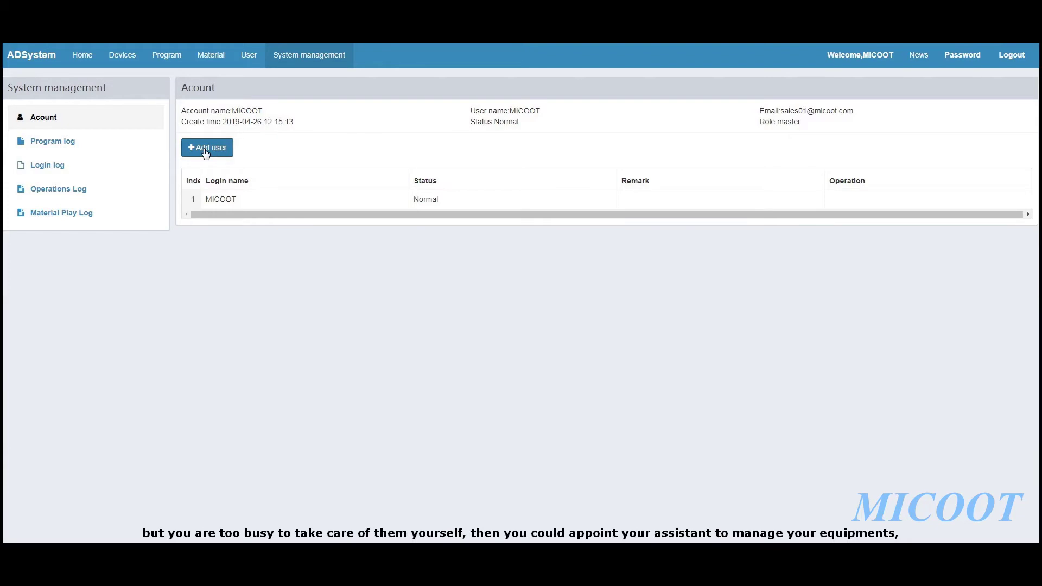
Start adding a new user account from the Account page
click(205, 150)
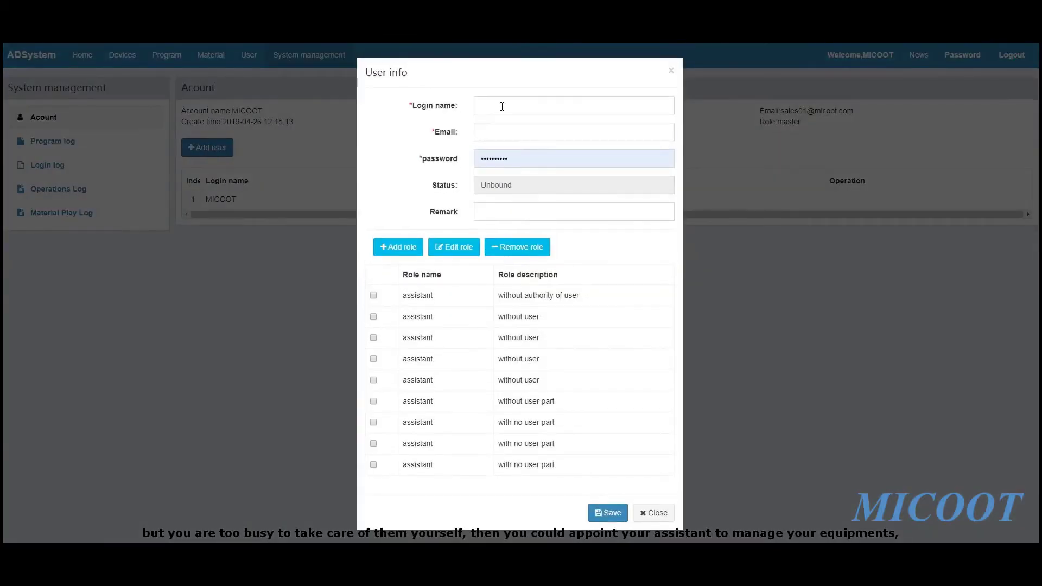
Enter the new user's login name in the User info form
click(502, 106)
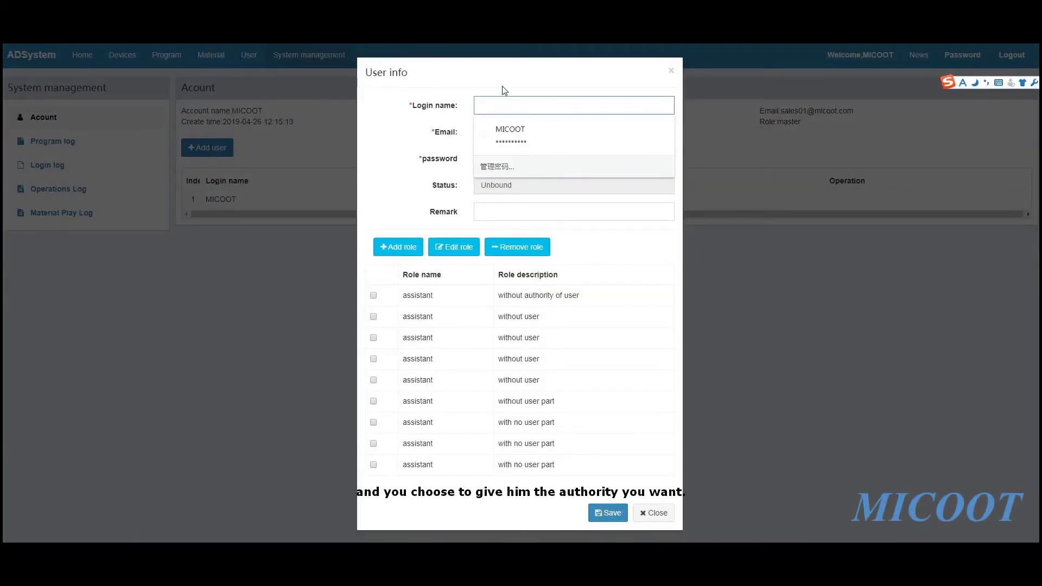
click(505, 84)
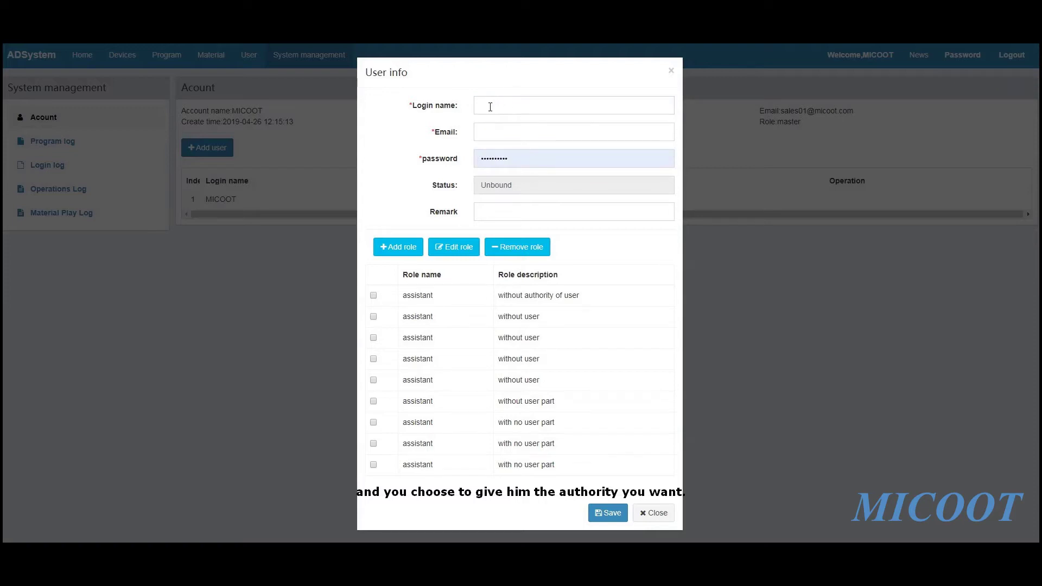
click(483, 107)
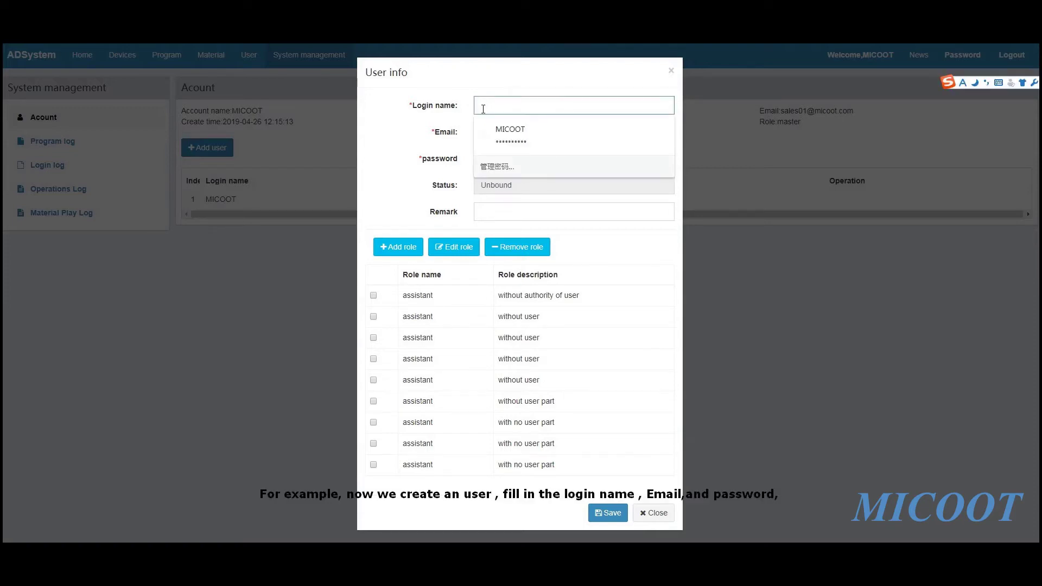
text(A)
key(BackSpace)
text(lavine)
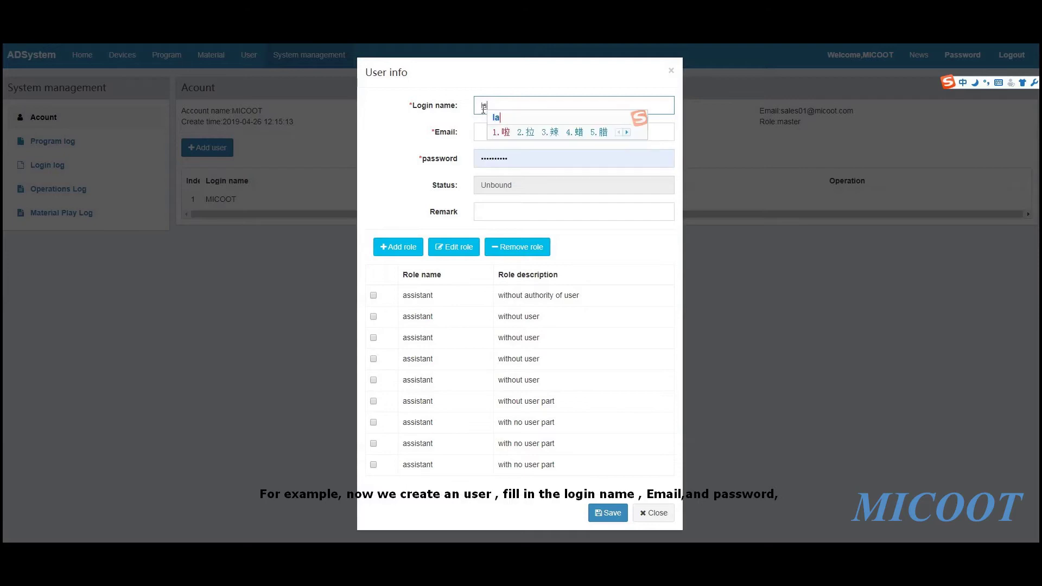
key(Return)
Fill the user's e-mail from autocomplete and type a new password
click(493, 132)
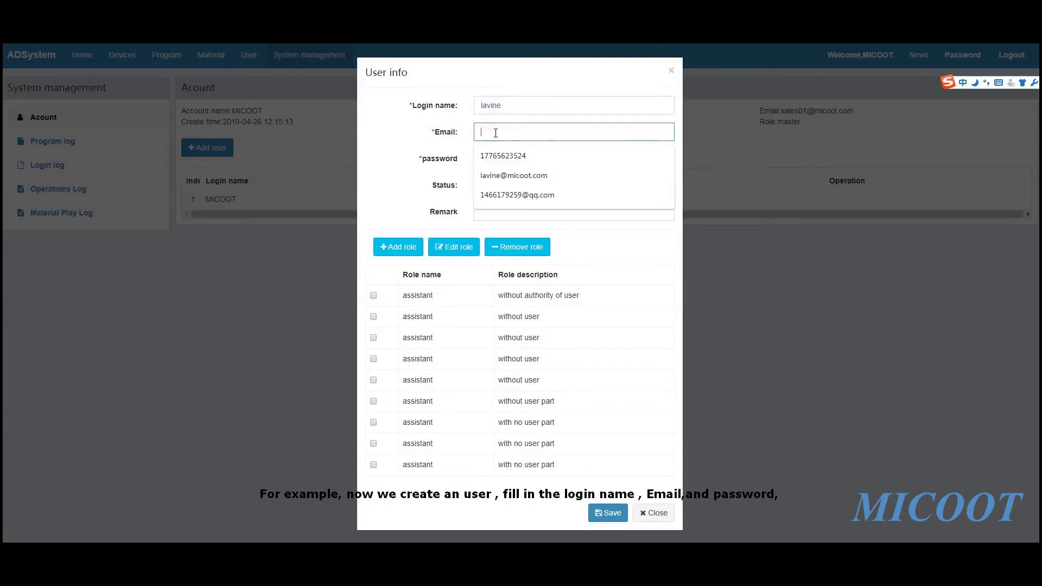
click(505, 172)
click(410, 162)
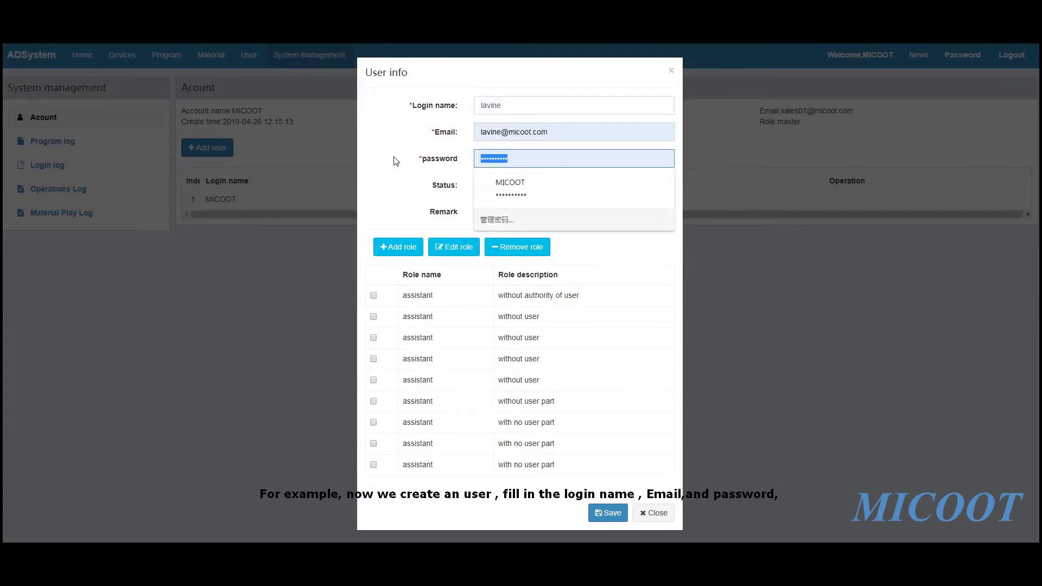
text(12)
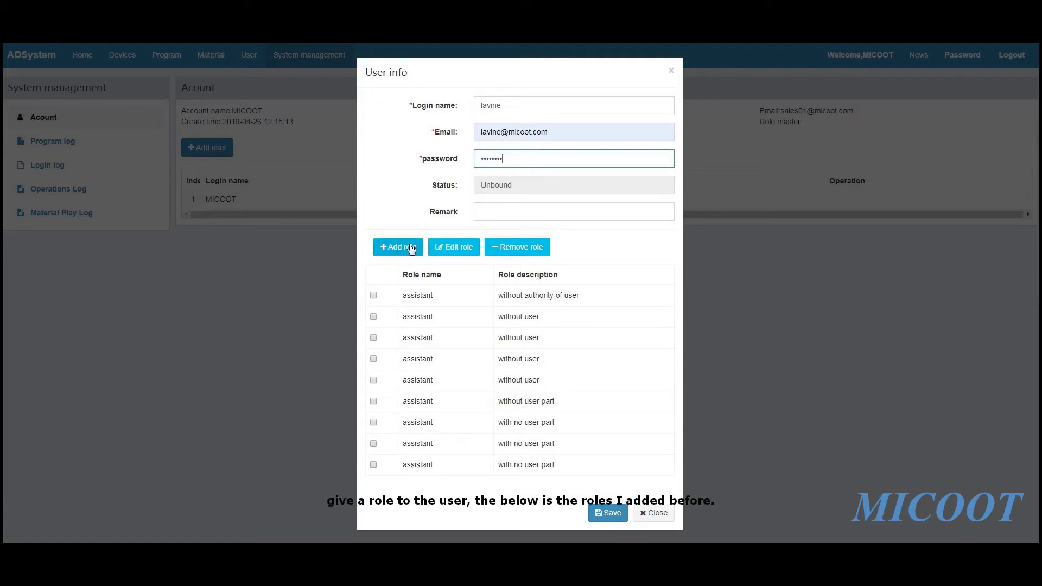
drag(404, 277, 460, 278)
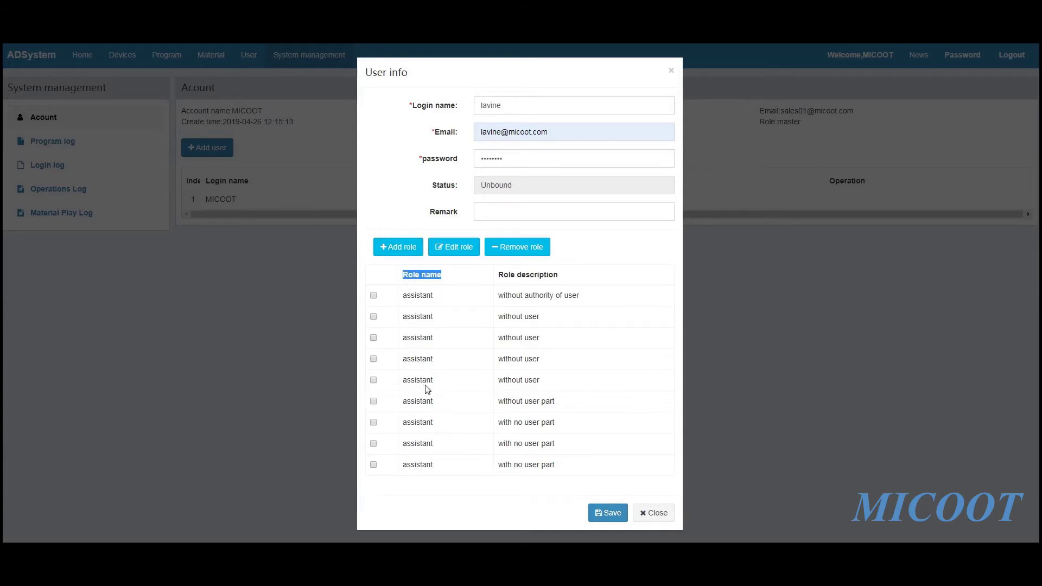
click(396, 248)
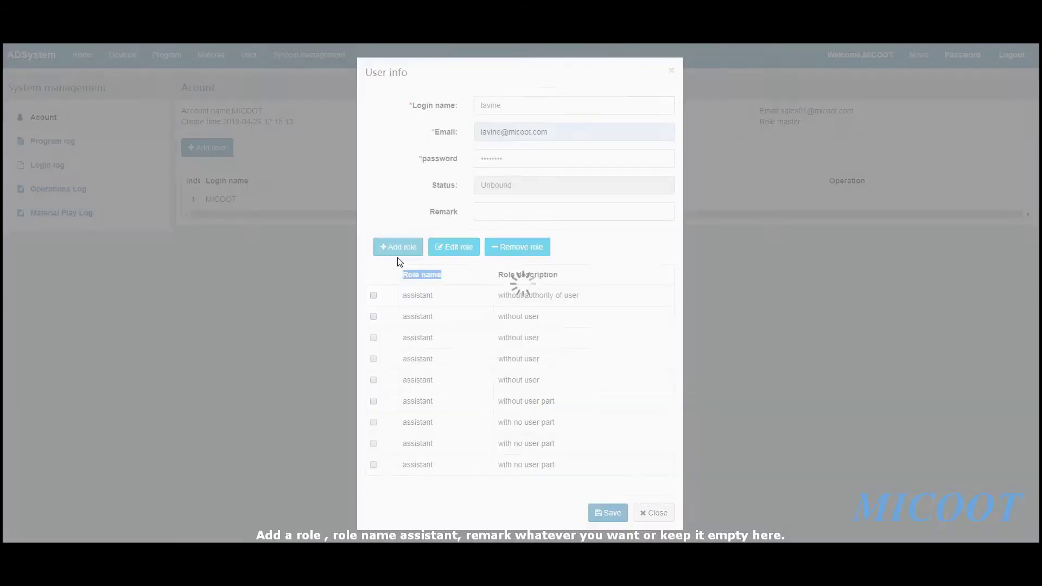
Name the role 'assistant' and grant System management, Devices, Material, Home and Program access
click(494, 105)
text(assistant)
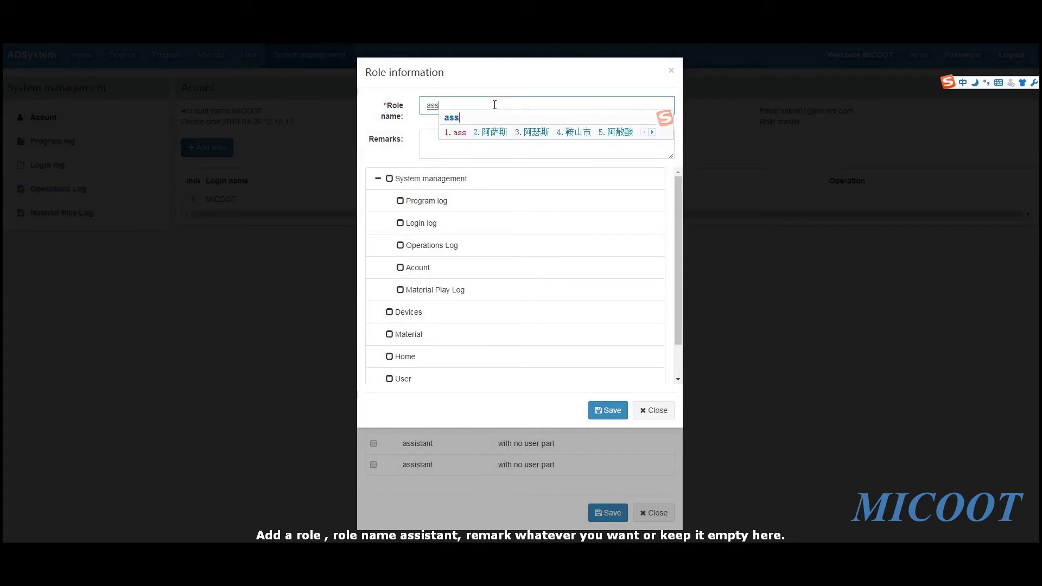
click(451, 140)
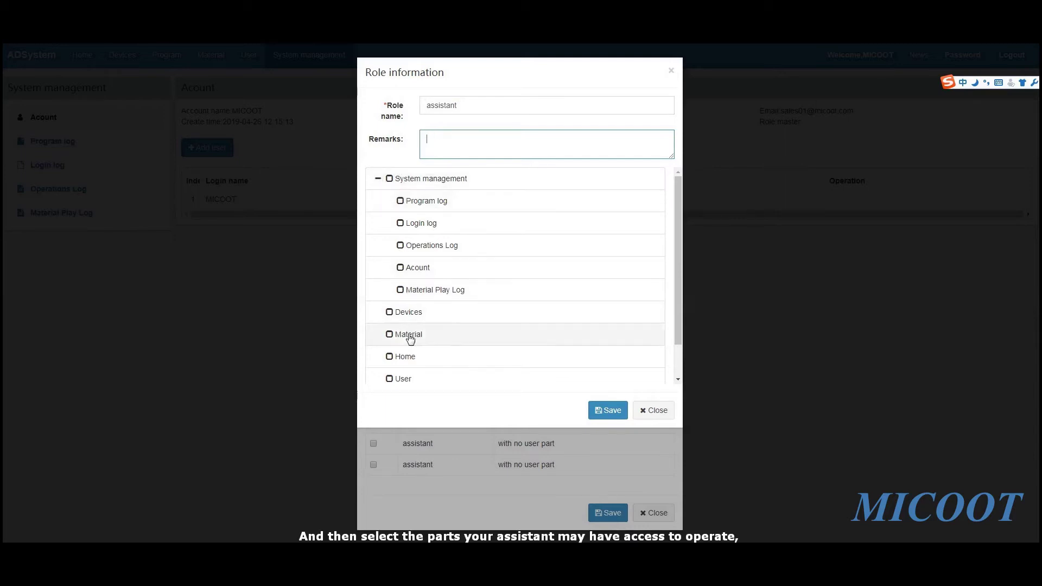
click(378, 179)
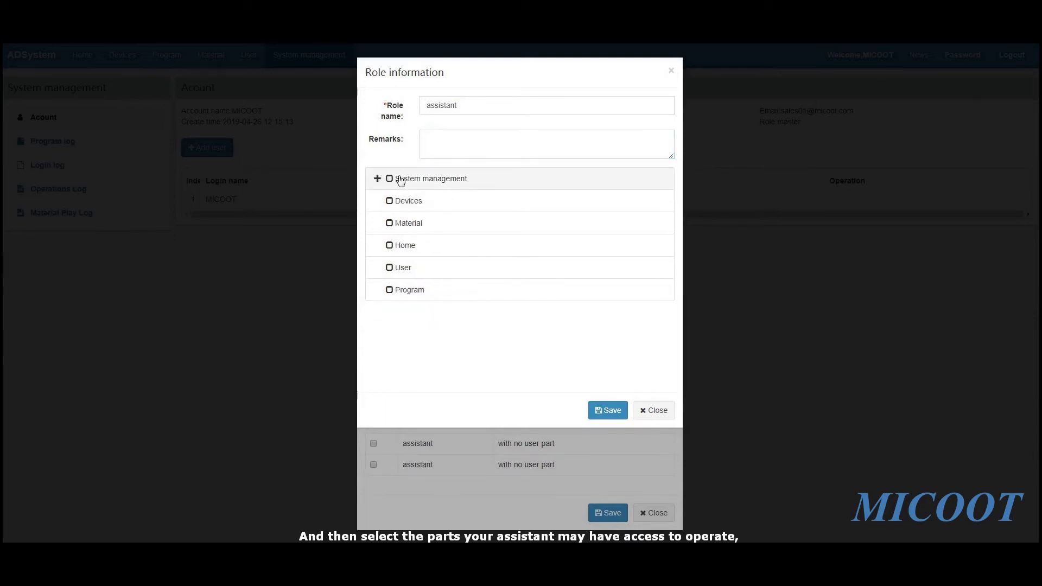
click(389, 179)
click(389, 201)
click(390, 224)
click(391, 245)
click(389, 290)
Add the remark 'with no user' to the role and save it
click(477, 142)
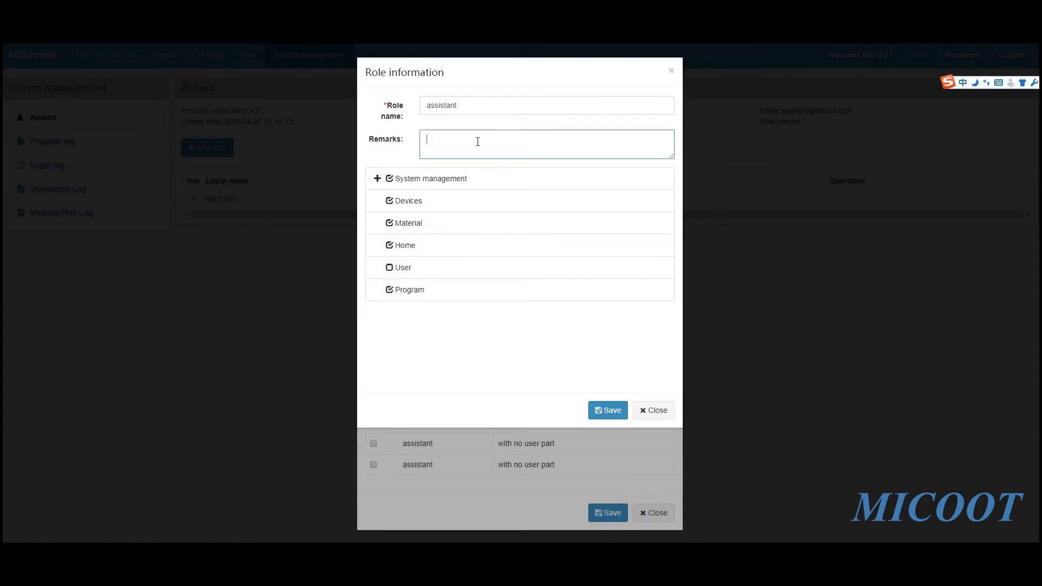
text(wo)
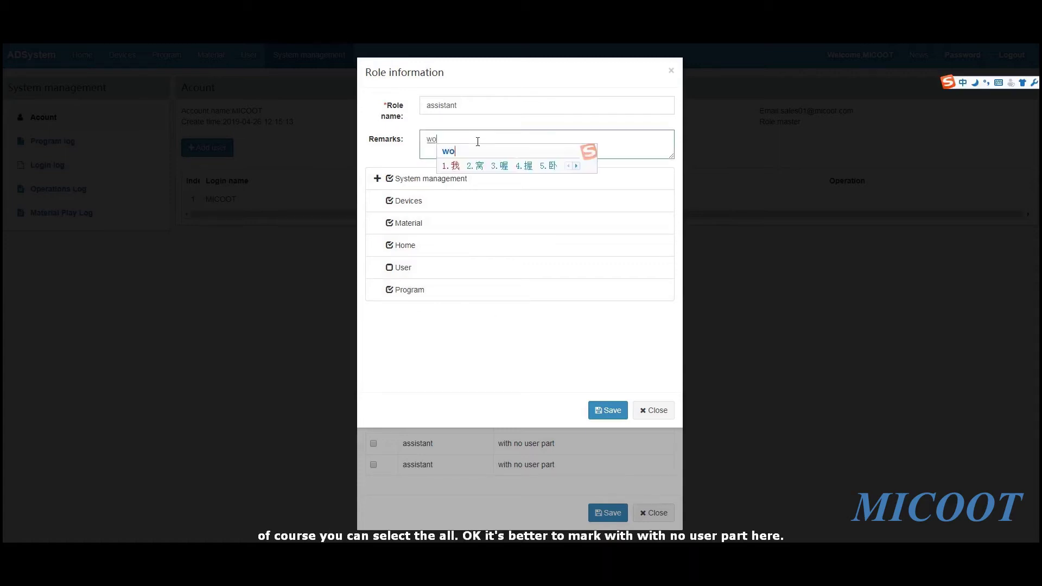
key(BackSpace)
text(ith)
key(Return)
text(no)
key(Return)
text(user)
key(Return)
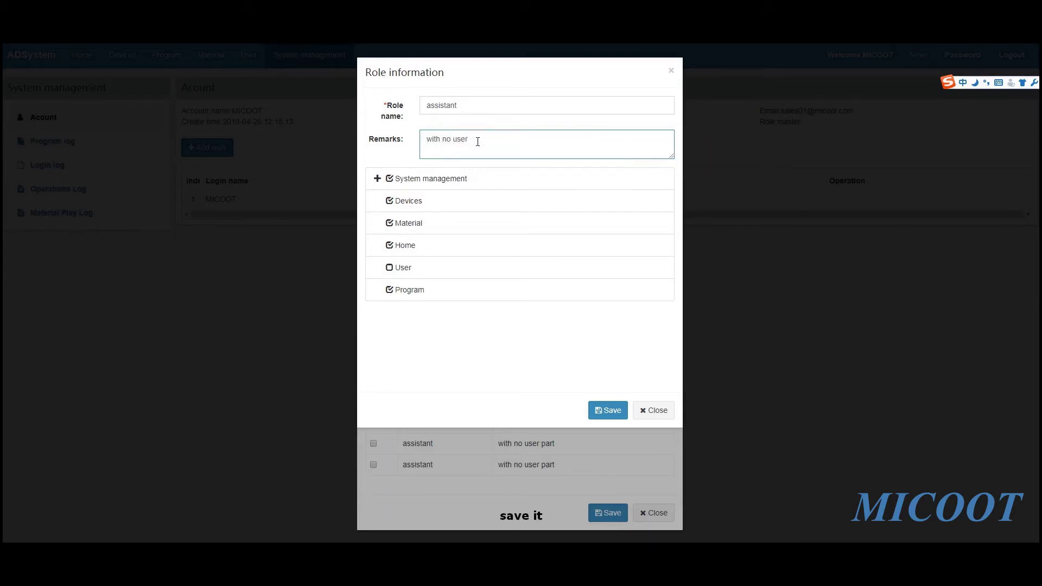
click(613, 414)
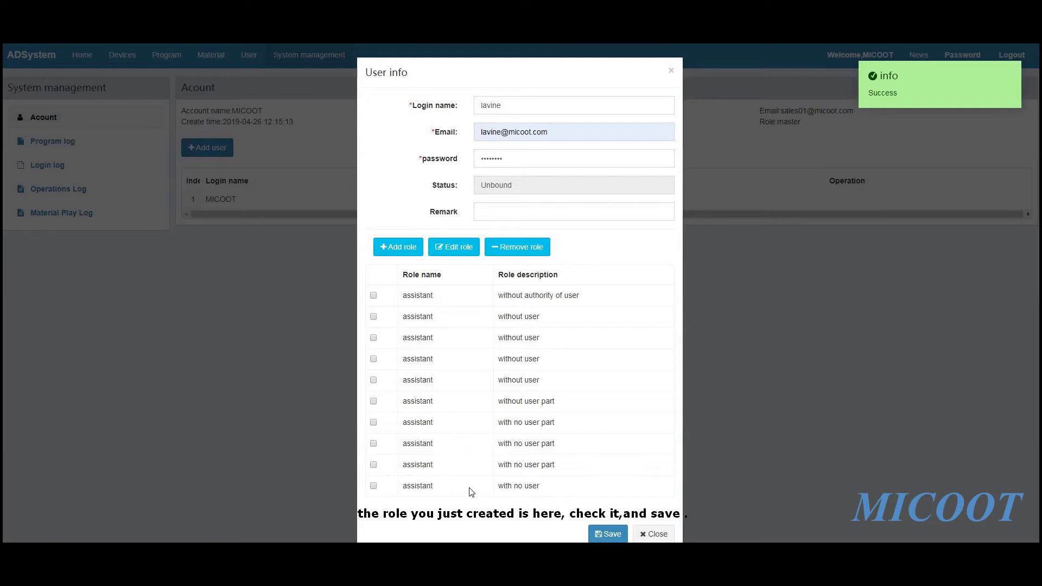
Assign the 'with no user' assistant role to the new account and save it
click(374, 485)
click(608, 534)
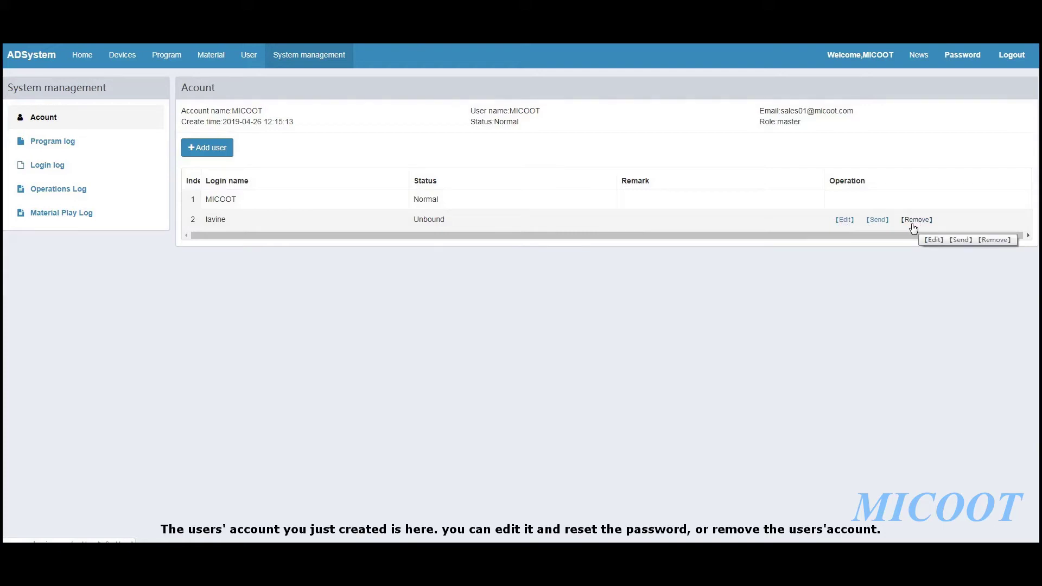
click(1013, 55)
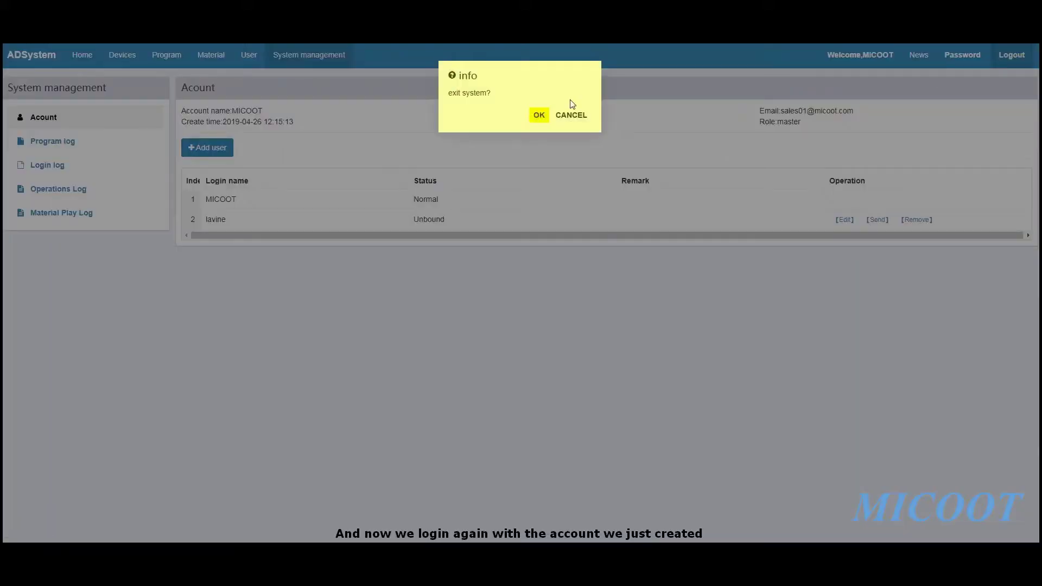
Confirm logging out, then enter the new user's login name and password
click(539, 115)
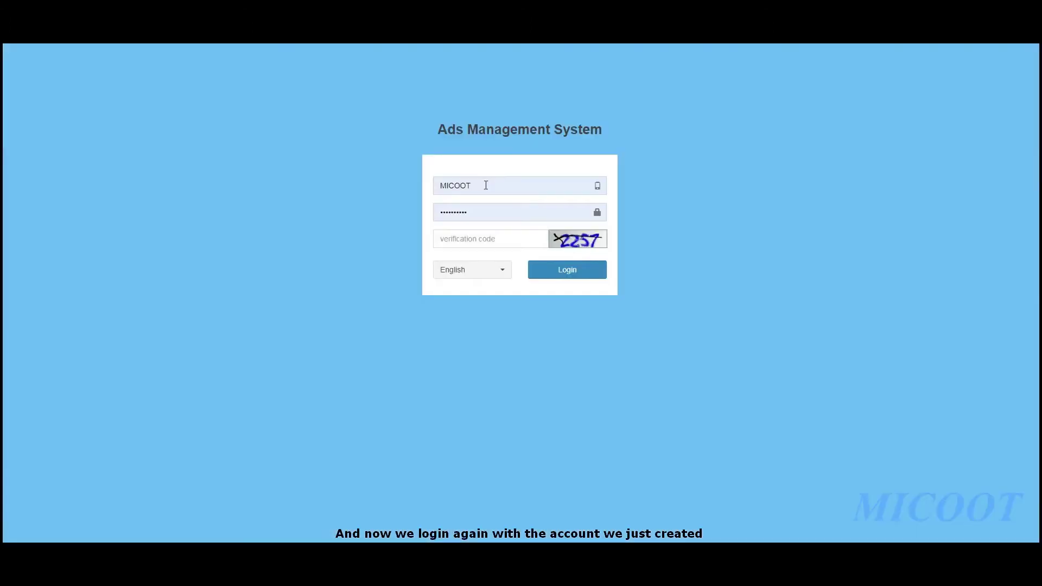
click(497, 186)
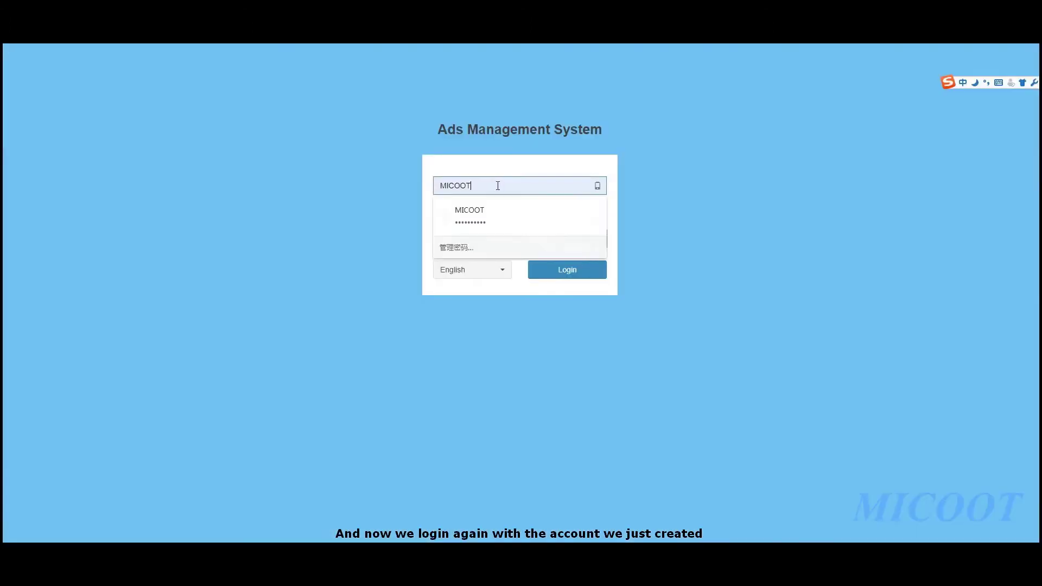
key(ctrl+a)
text(lavine)
key(Return)
key(Tab)
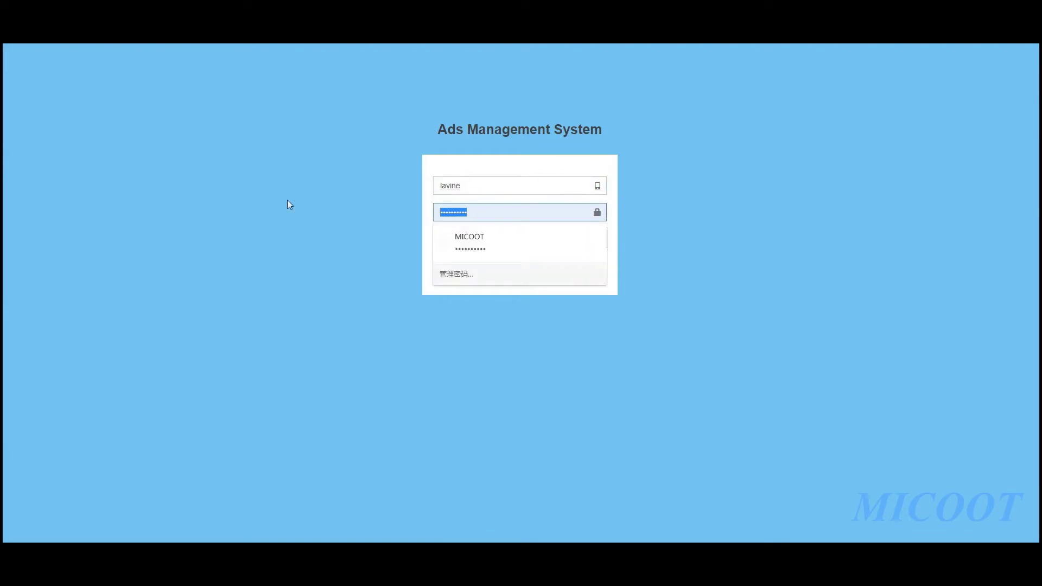
text(123456)
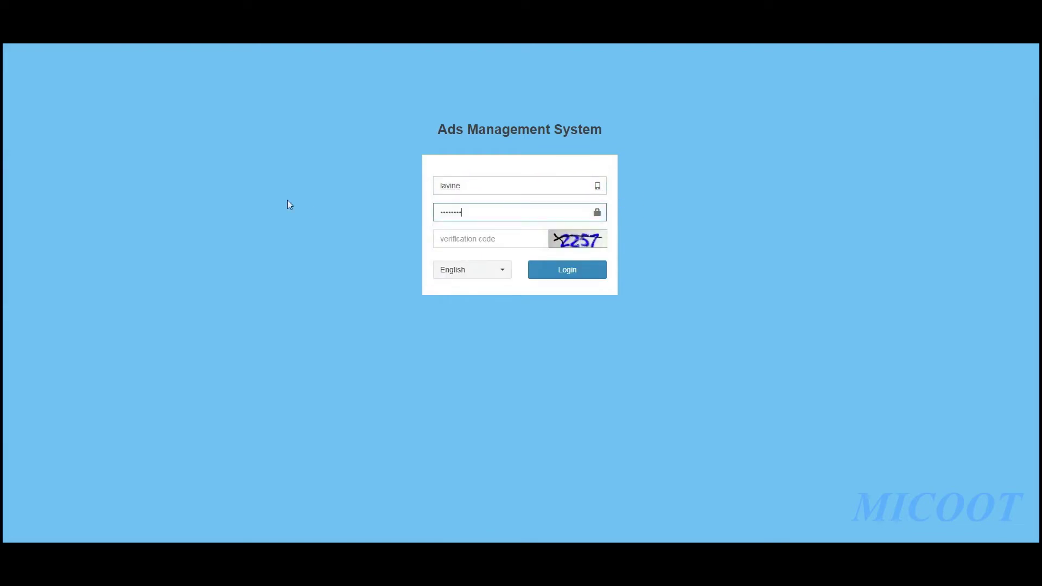
Refresh and enter the verification code, then log in as the new user
click(558, 239)
click(517, 239)
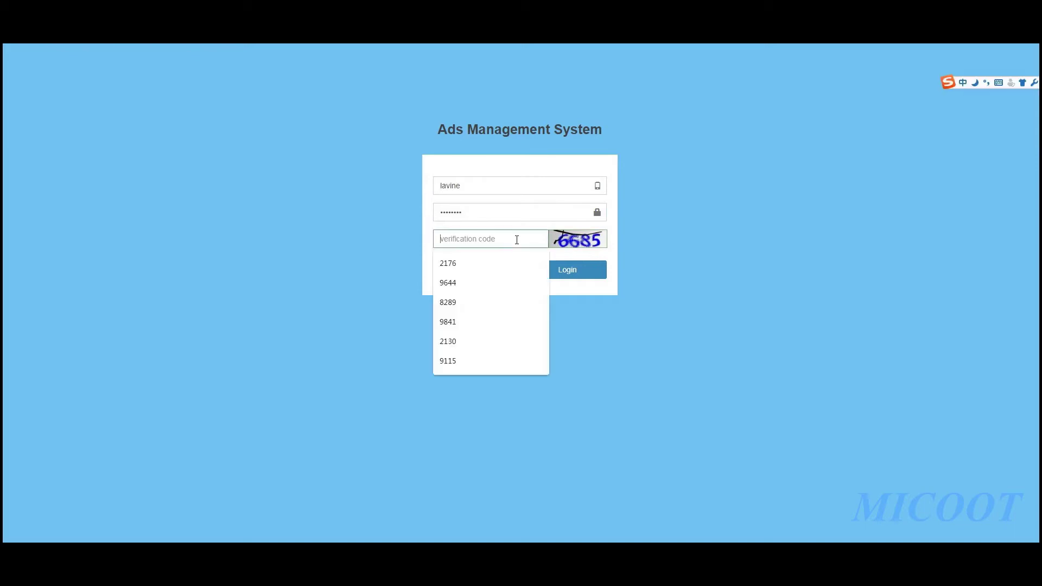
text(6685)
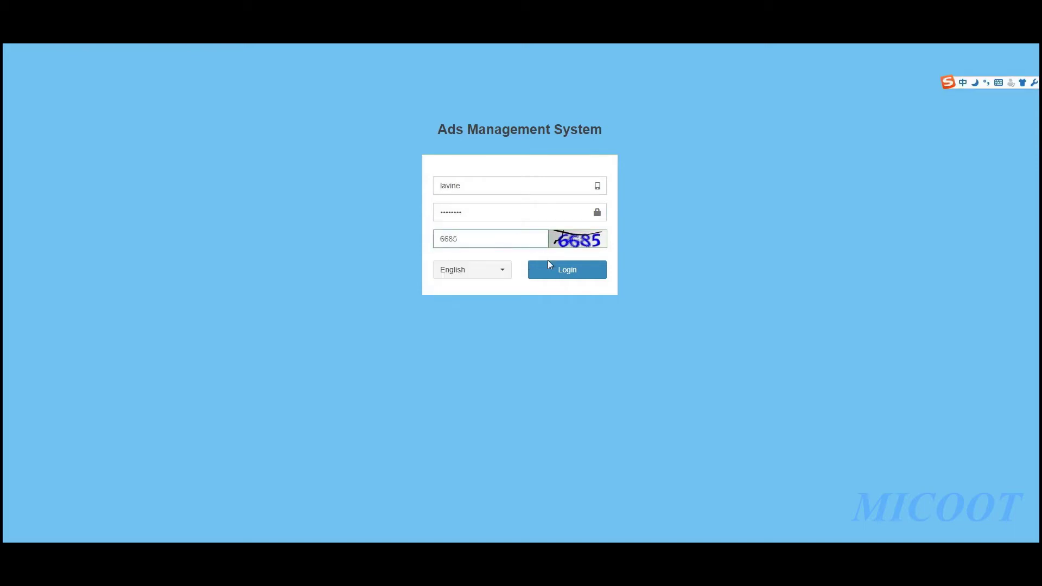
click(549, 261)
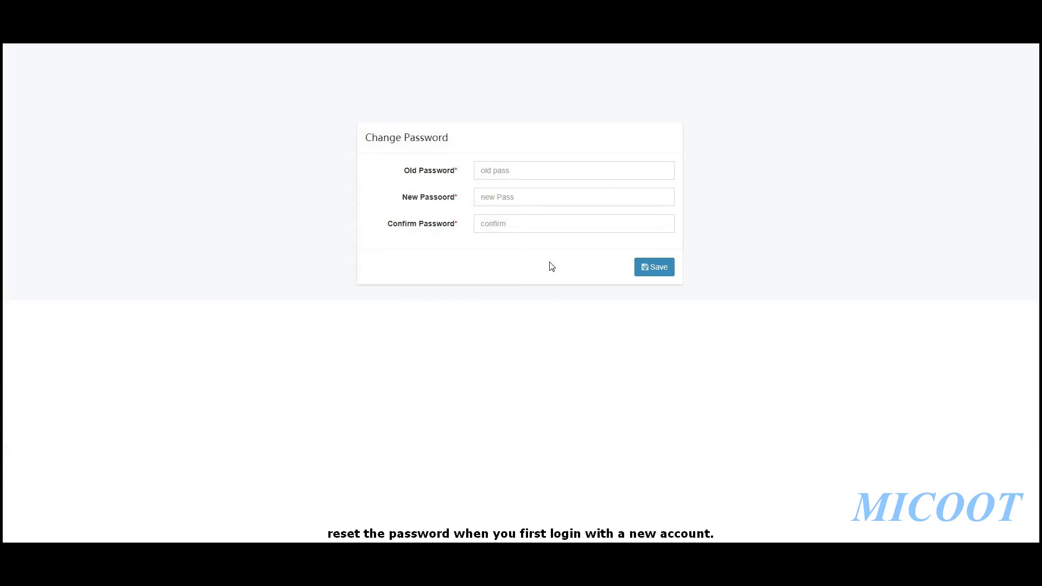
Enter the old password, a new password and its confirmation, then save the change
click(523, 172)
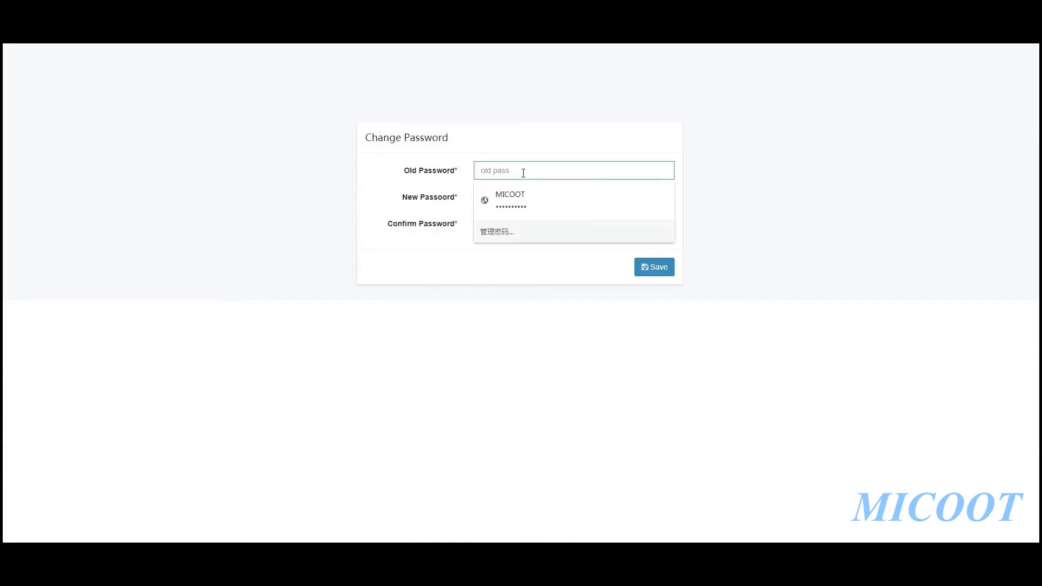
text(12)
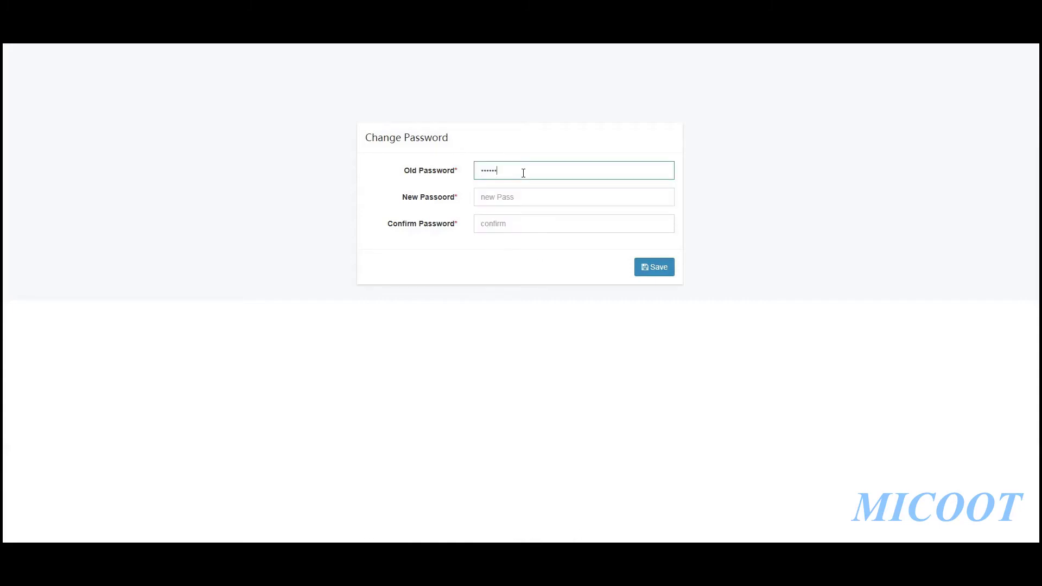
click(523, 193)
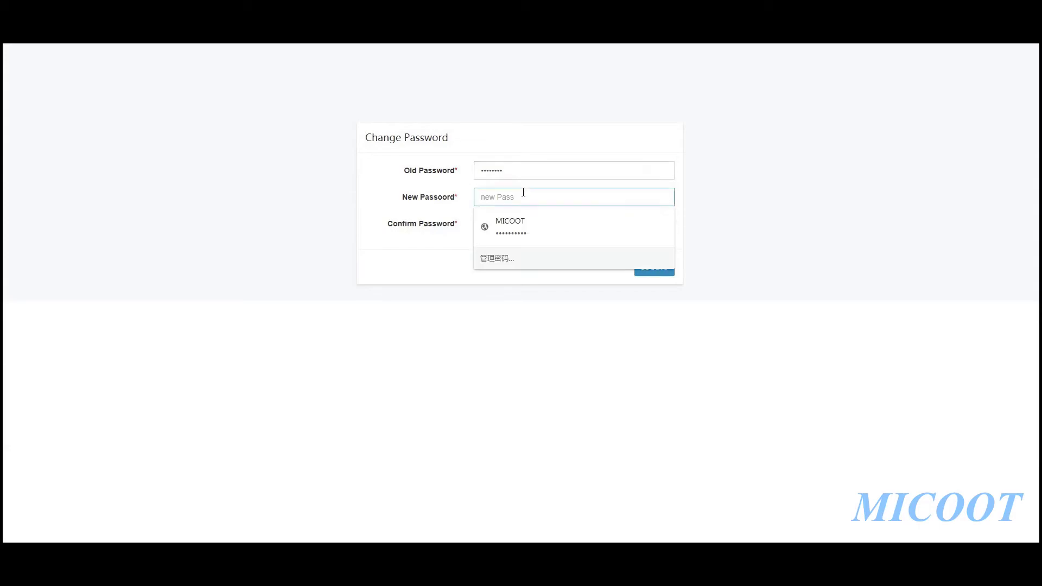
text(123)
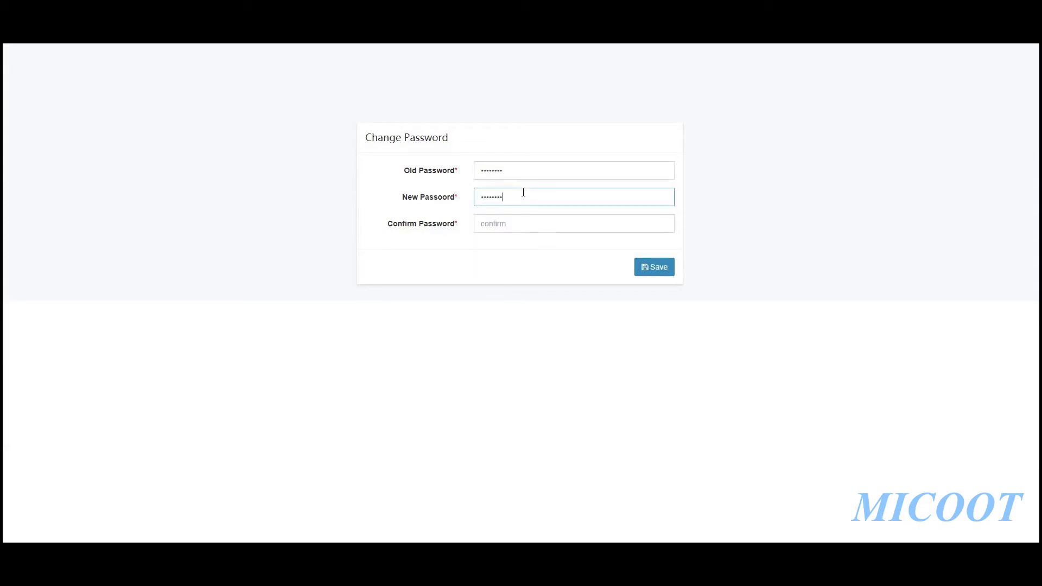
click(520, 224)
text(12)
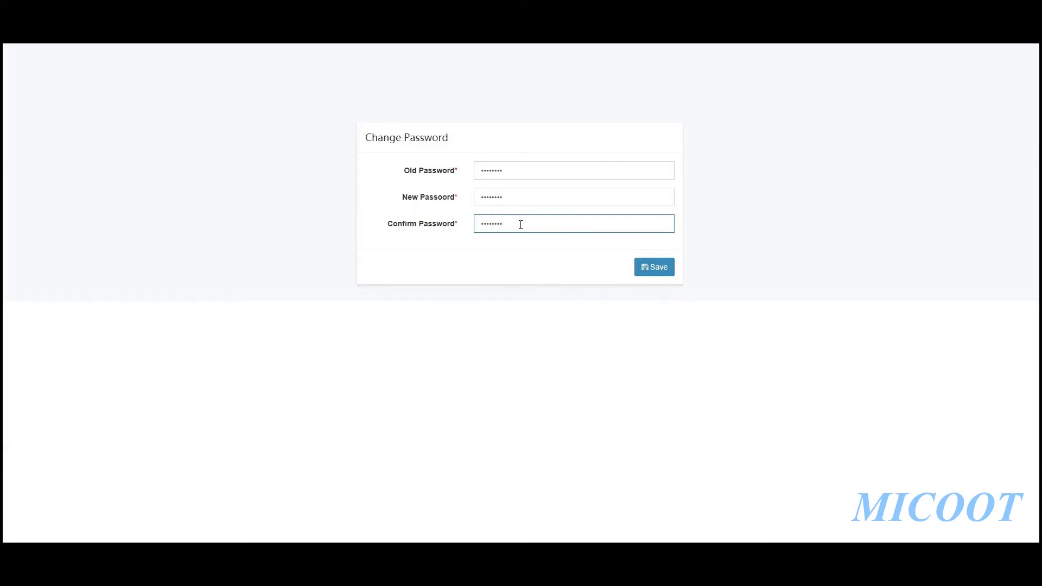
click(642, 269)
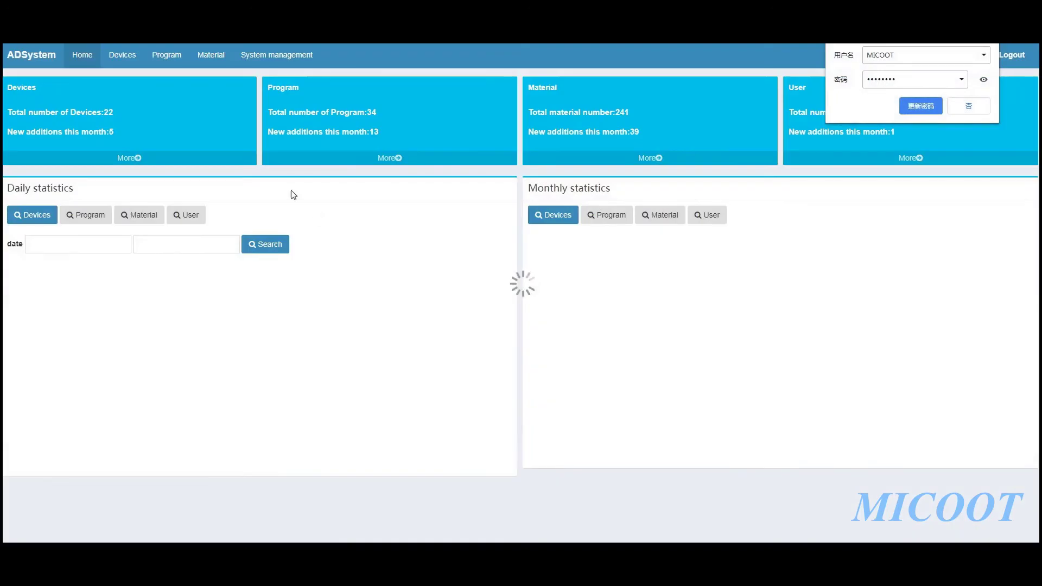
Decline the browser password update, log out, and choose Remove on the new user's row
click(969, 106)
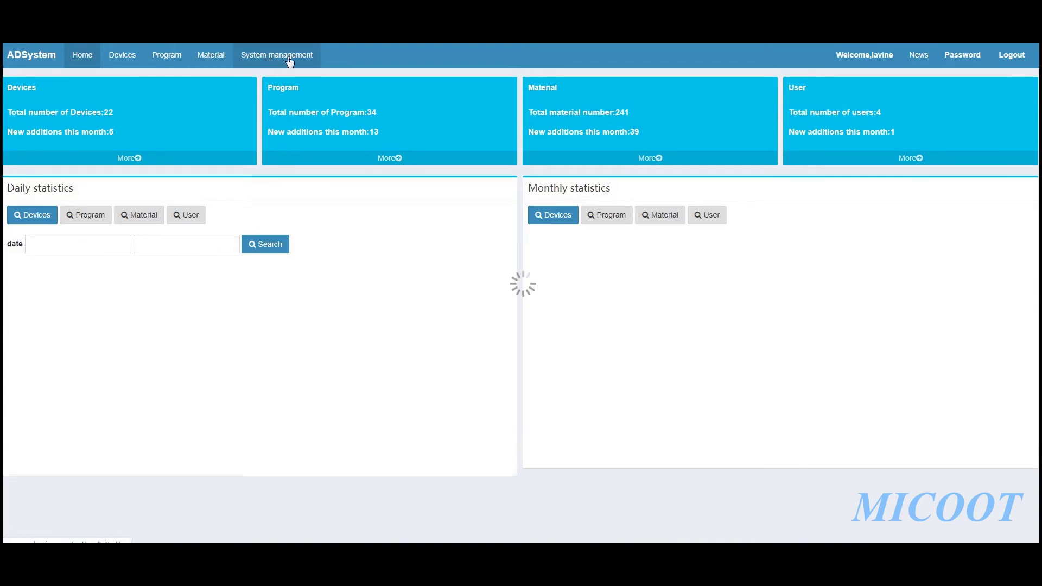
click(1007, 61)
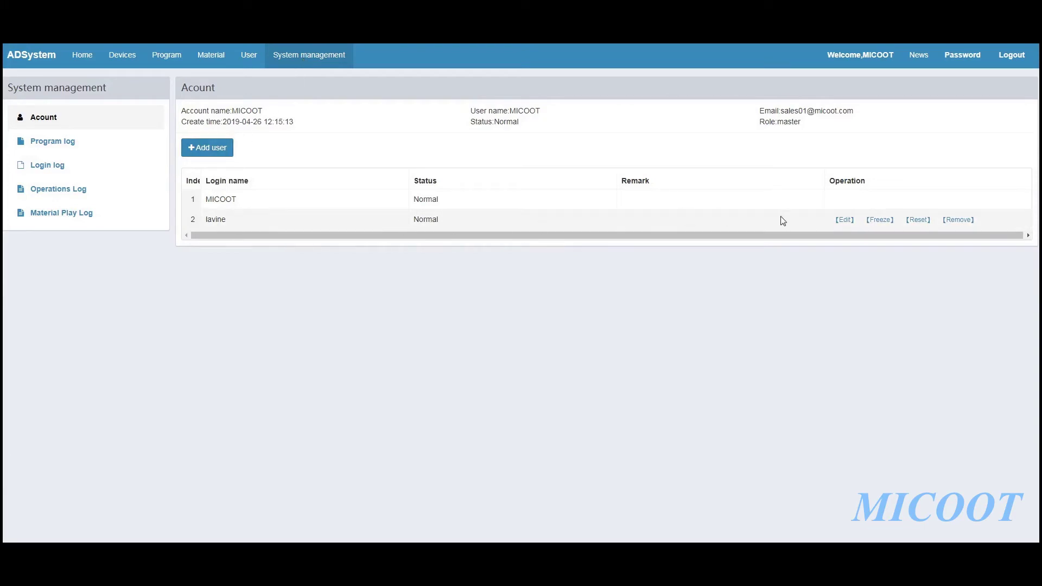
click(952, 220)
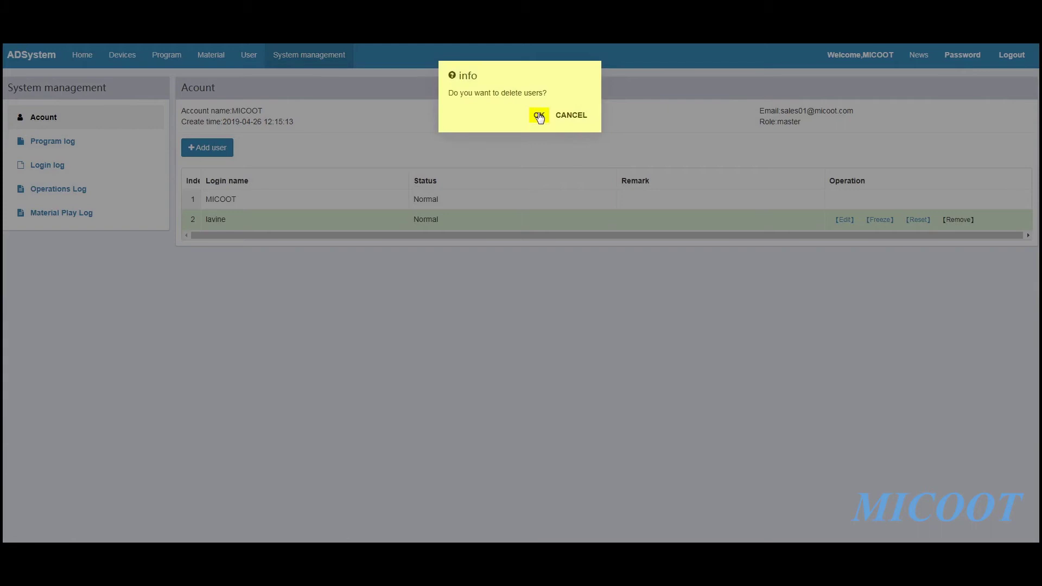
Confirm deleting the new user, then open the Program log
click(539, 116)
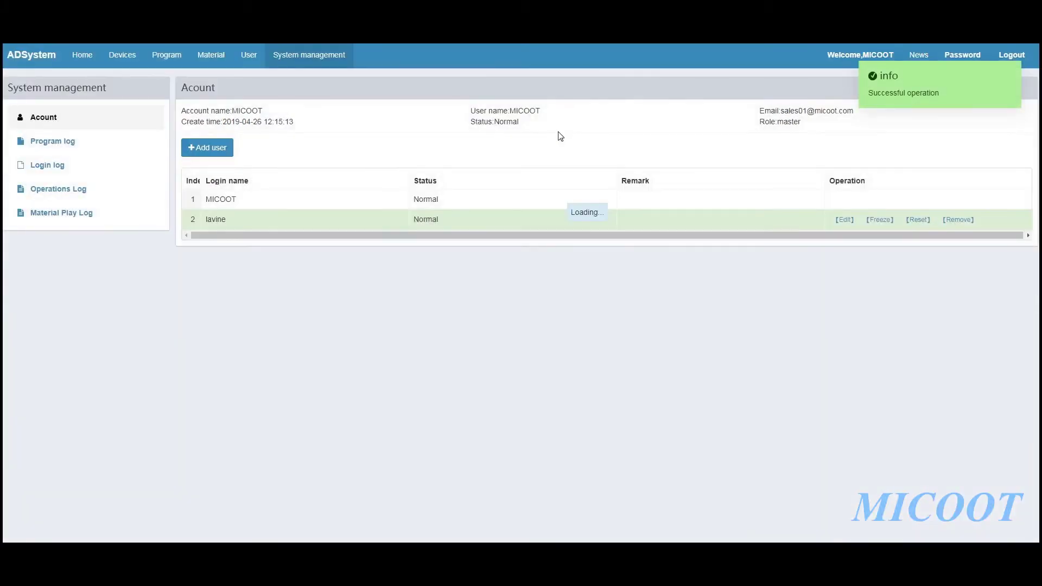
click(98, 142)
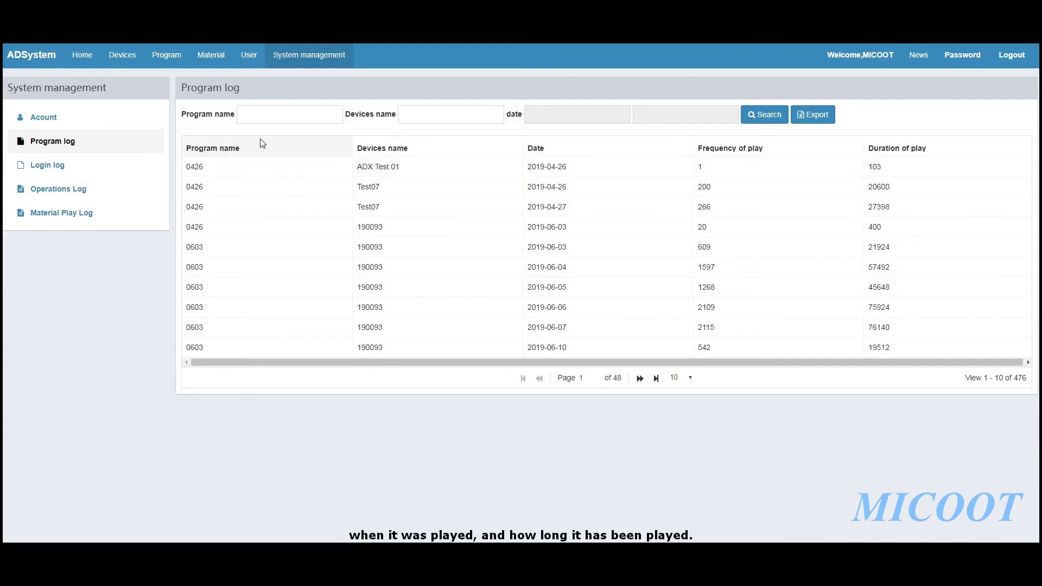
Try the program name, device name and date filters, then view the login and operations logs
click(261, 114)
click(412, 115)
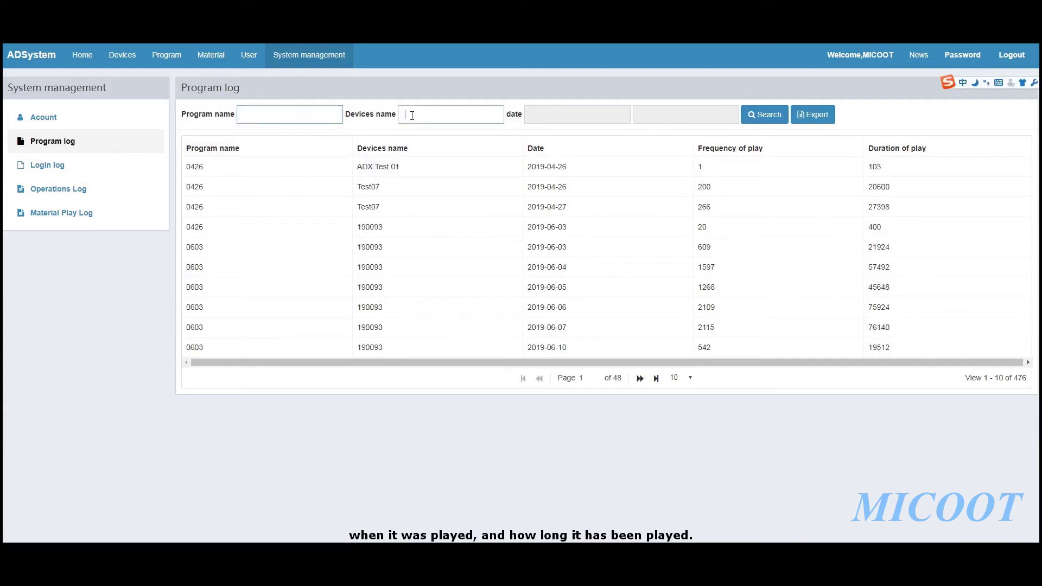
click(556, 110)
click(59, 165)
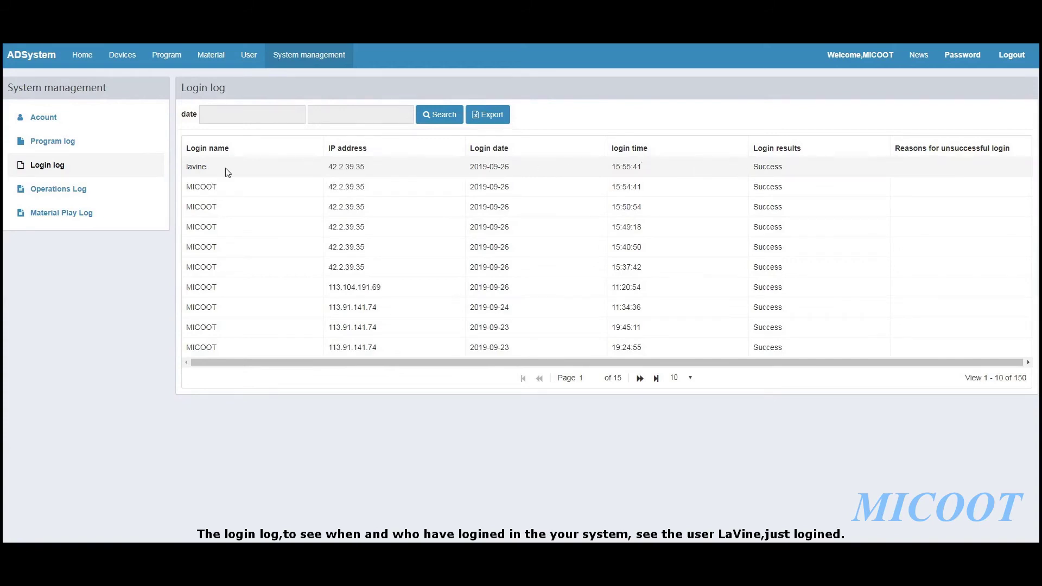
click(92, 189)
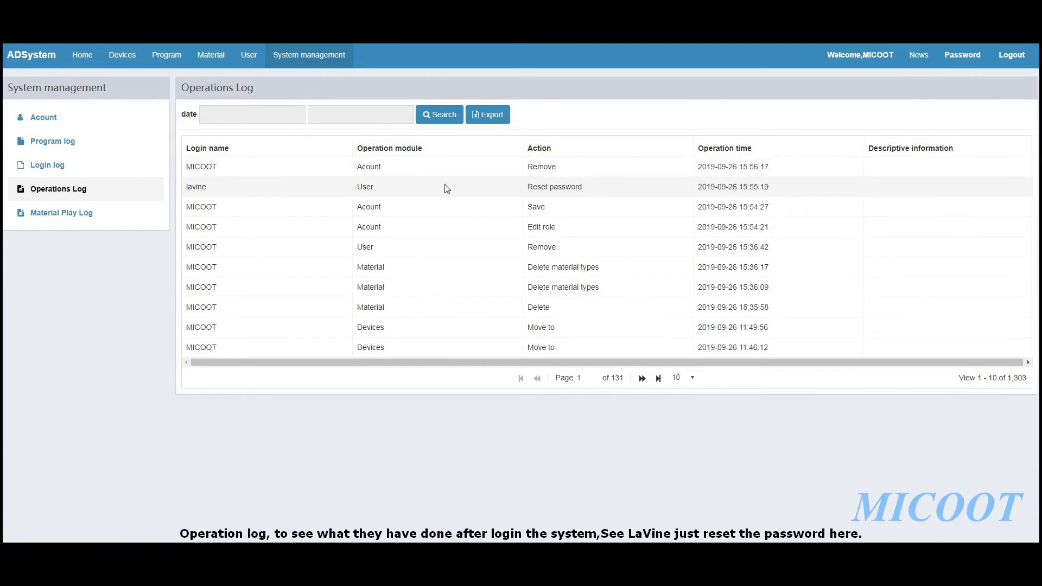
Inspect the material play log's first ADX Test 01 record and its play duration, then go to User management
click(75, 215)
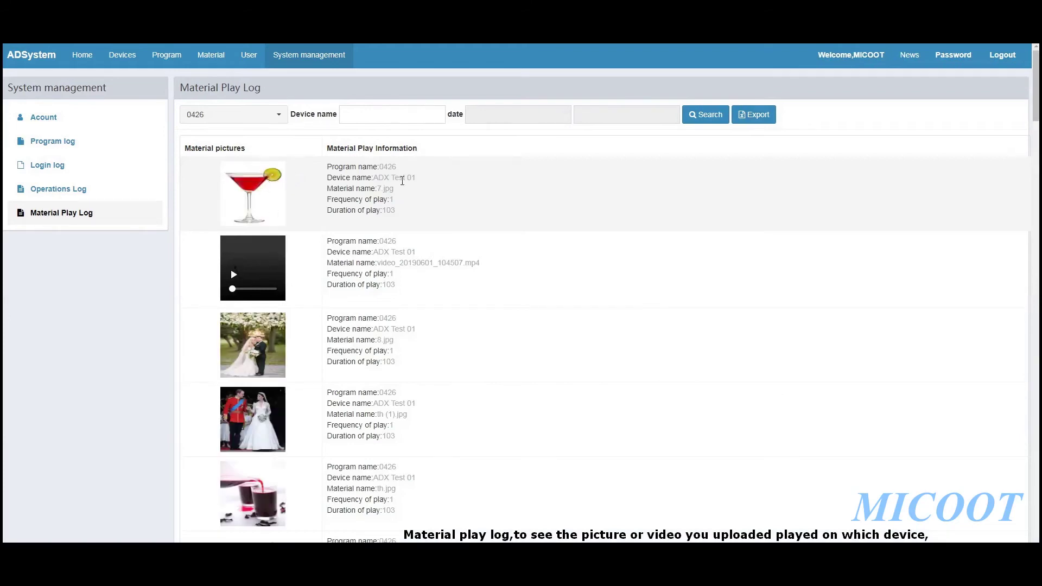
click(419, 179)
drag(417, 178, 374, 178)
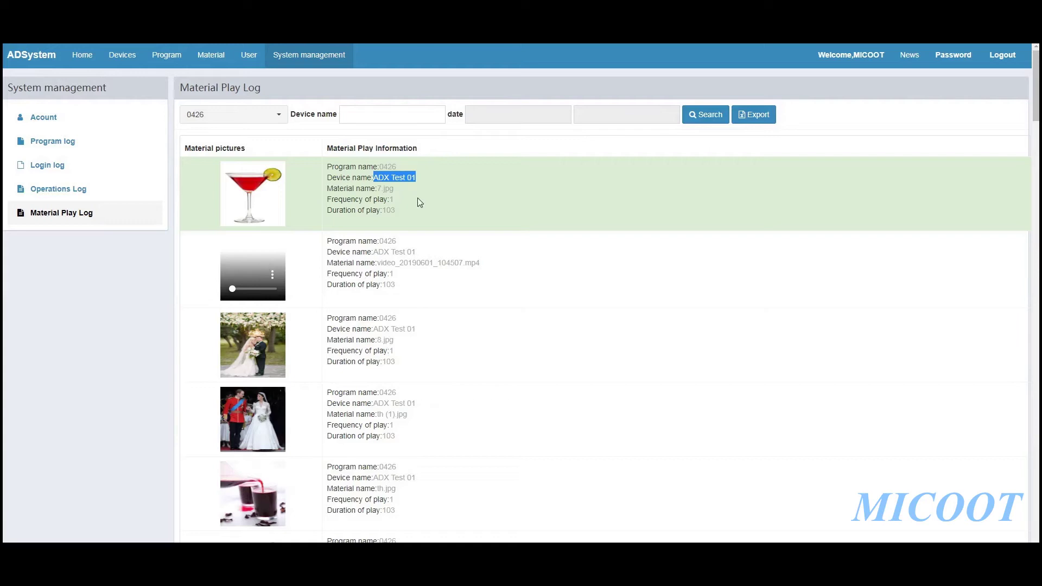
drag(348, 210, 426, 212)
click(458, 216)
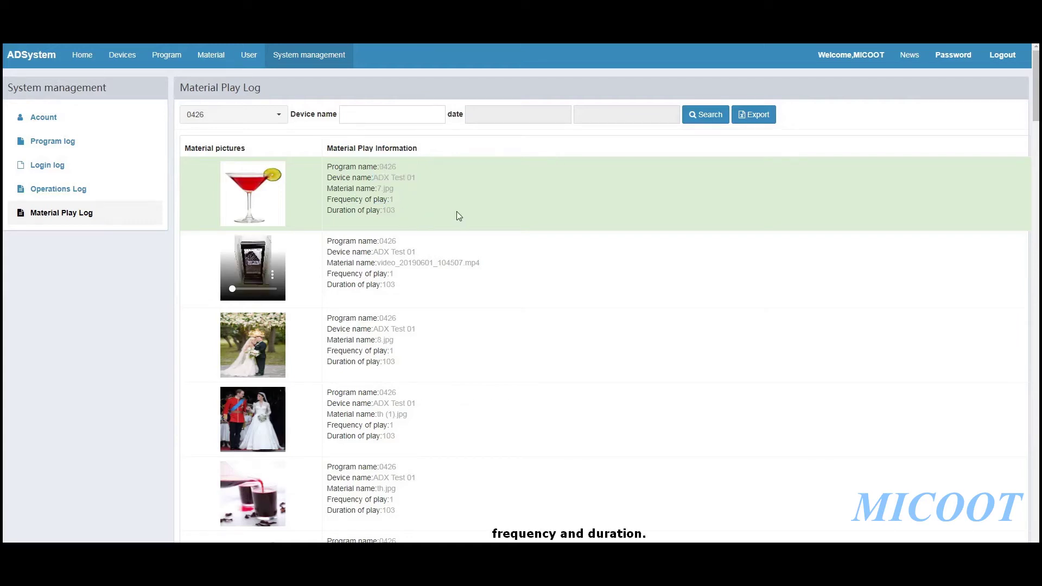
click(249, 58)
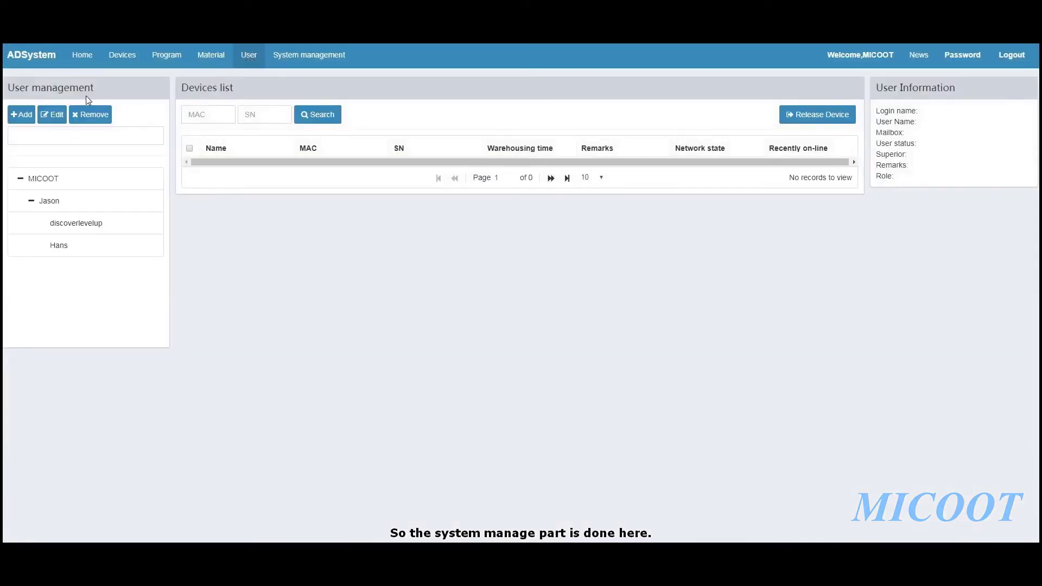
Expand the second-level user in the tree and show the demo sub-account's details and its single device, test
drag(7, 88, 30, 88)
click(134, 88)
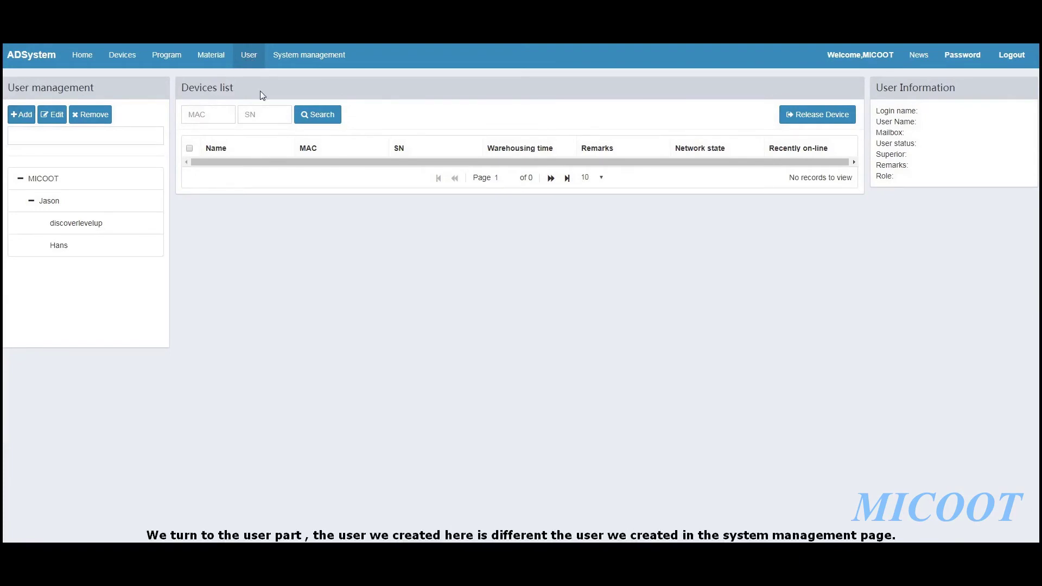
click(31, 201)
click(31, 202)
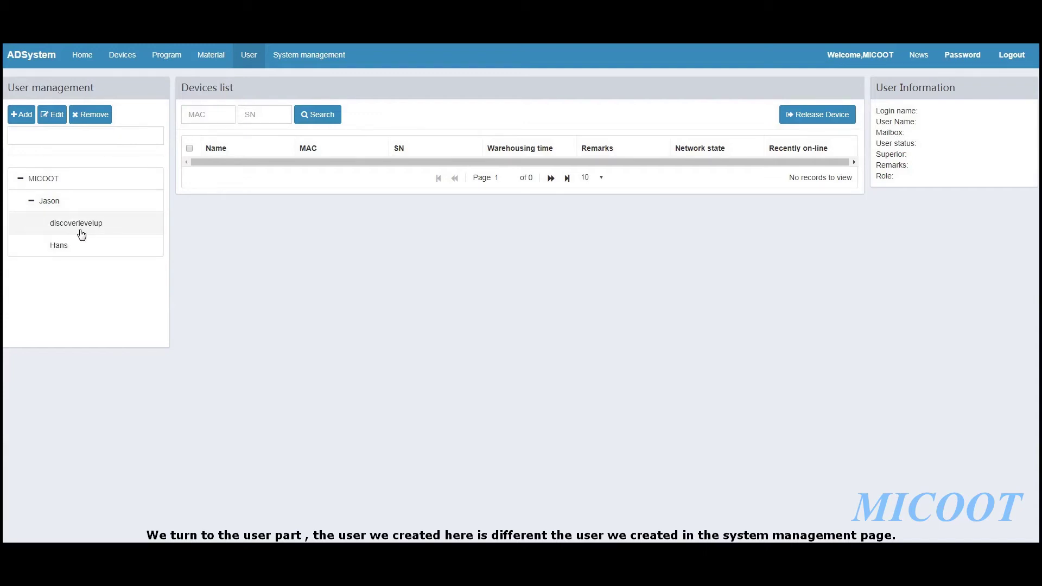
click(61, 209)
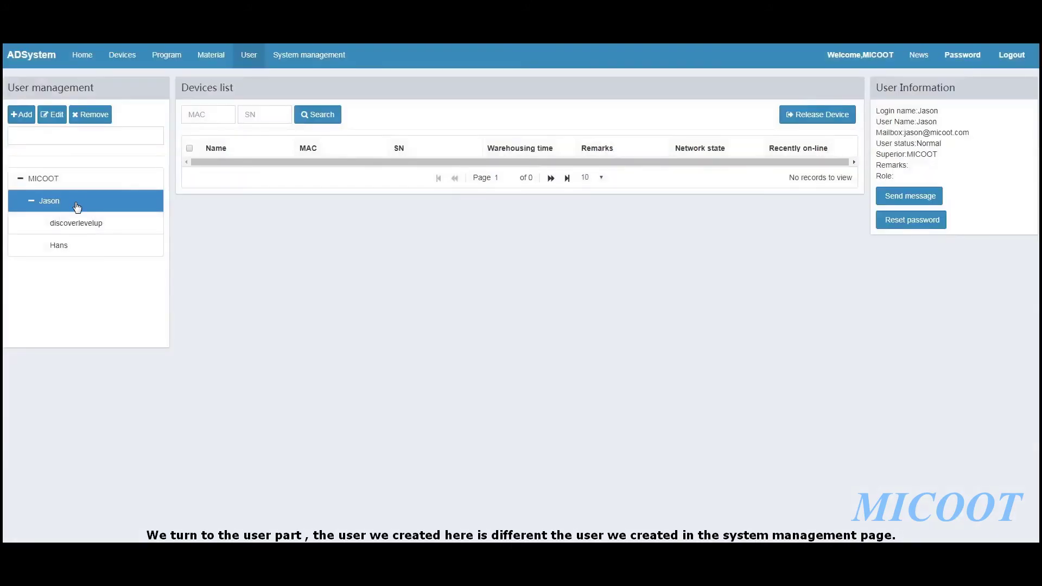
click(80, 223)
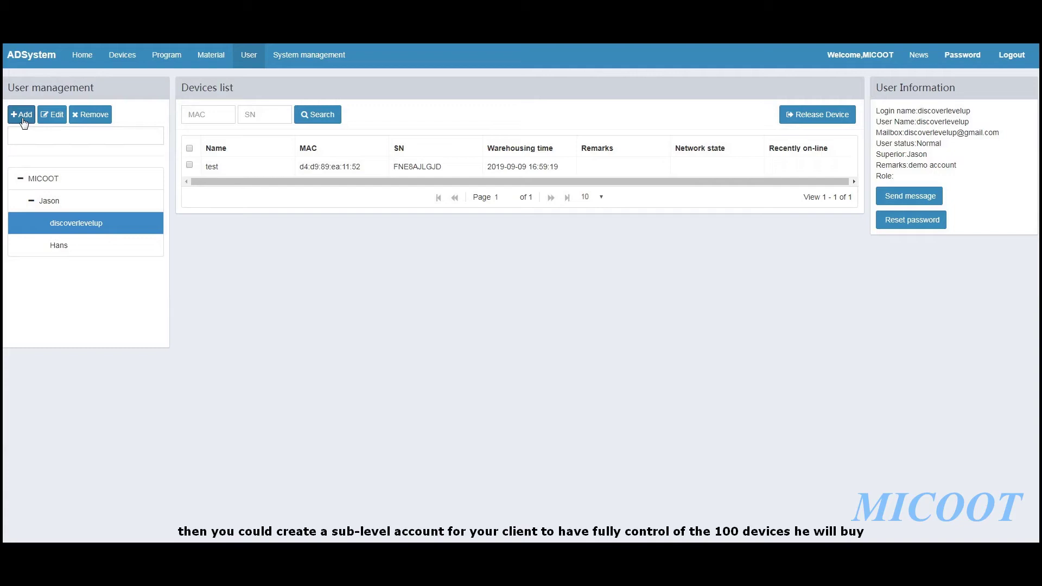
click(22, 115)
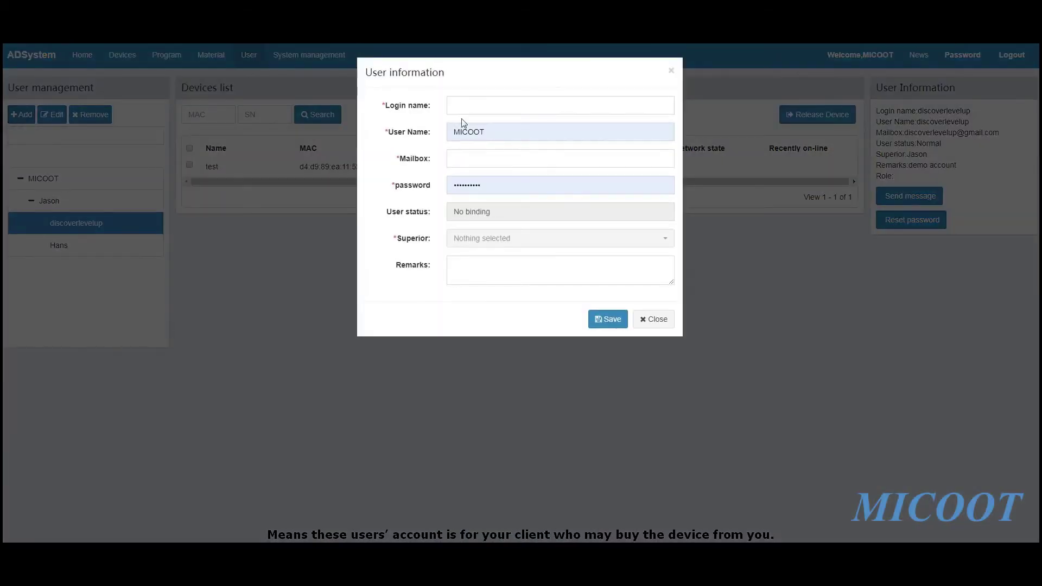
Enter the new user's login name, user name, mailbox and password
click(472, 106)
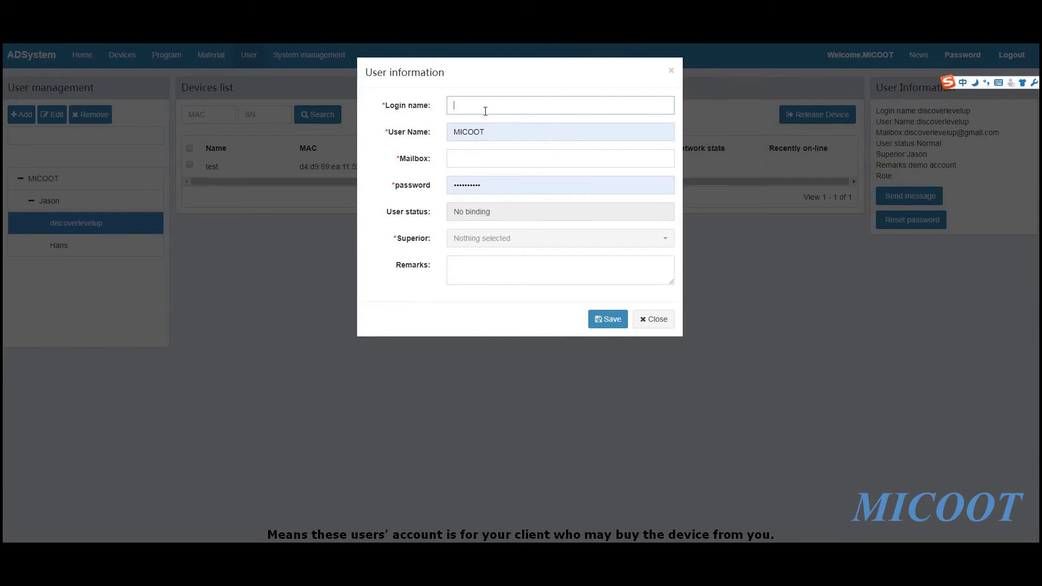
text(laving)
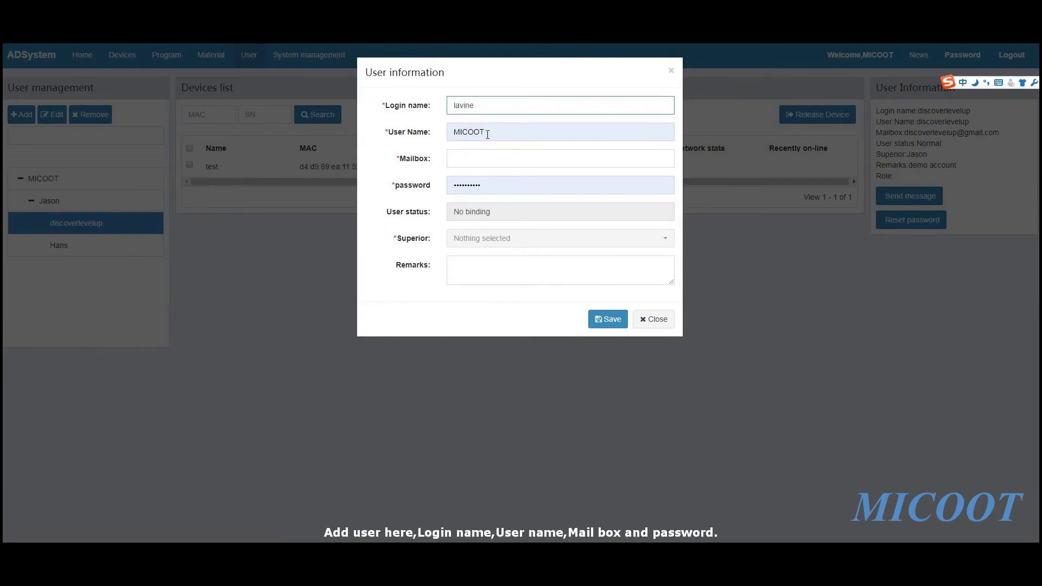
click(487, 135)
drag(482, 132, 418, 134)
text(lavine)
key(Return)
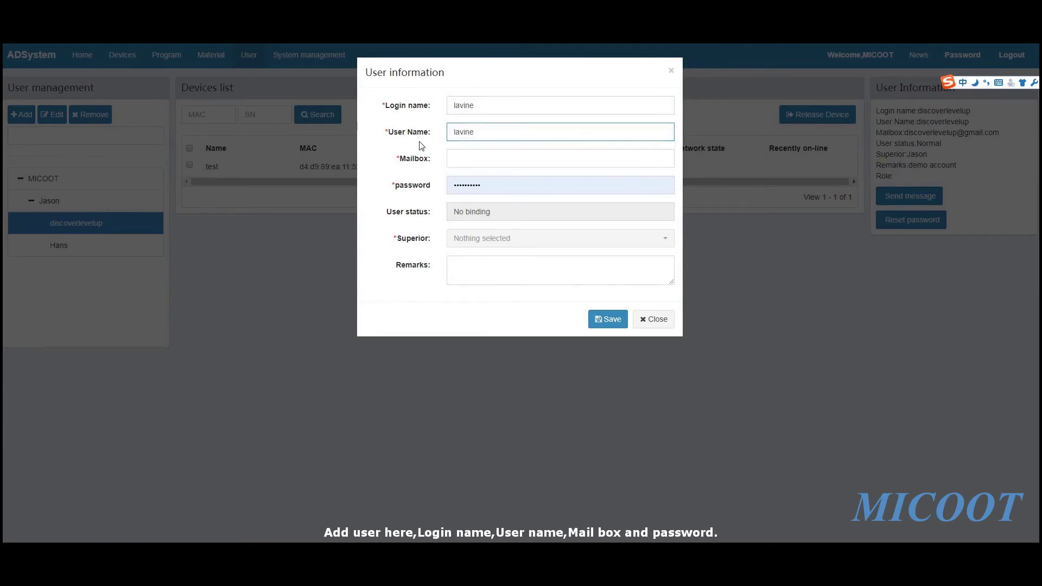
click(462, 158)
click(491, 200)
key(Tab)
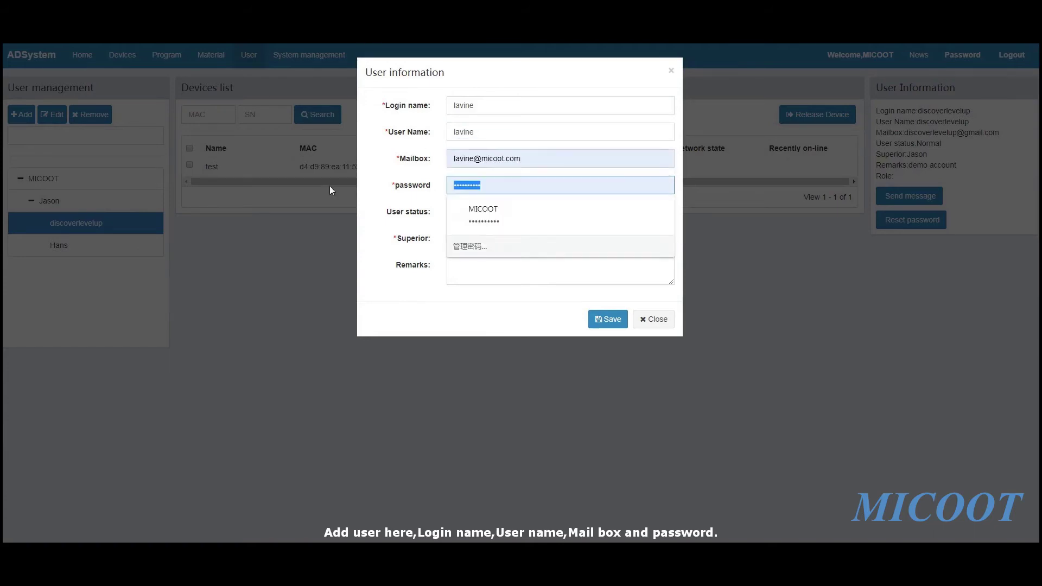
text(••••••••)
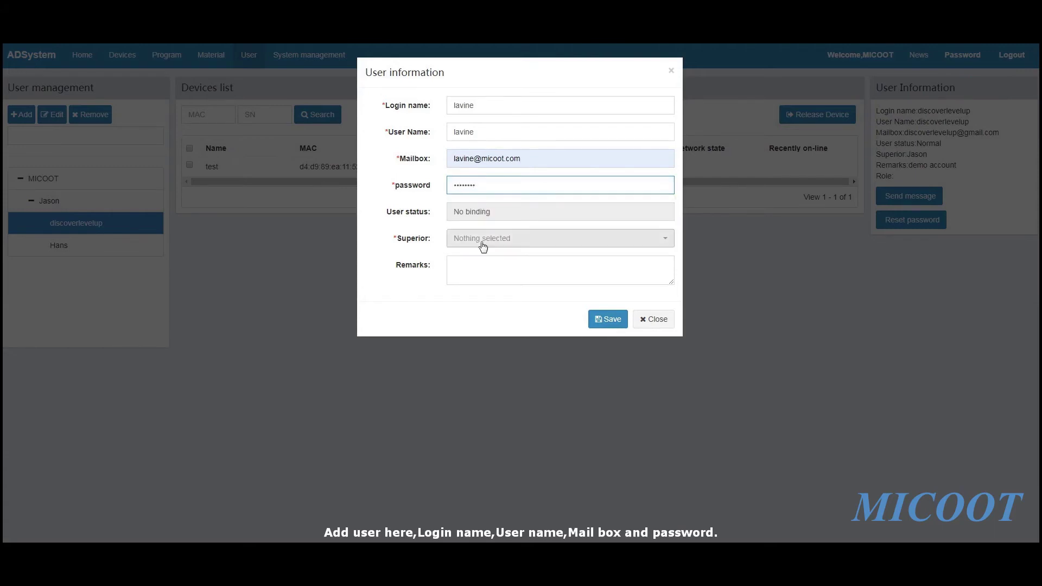
Leave the Remarks field empty and save the new user account
click(474, 269)
text(restaurant)
key(space)
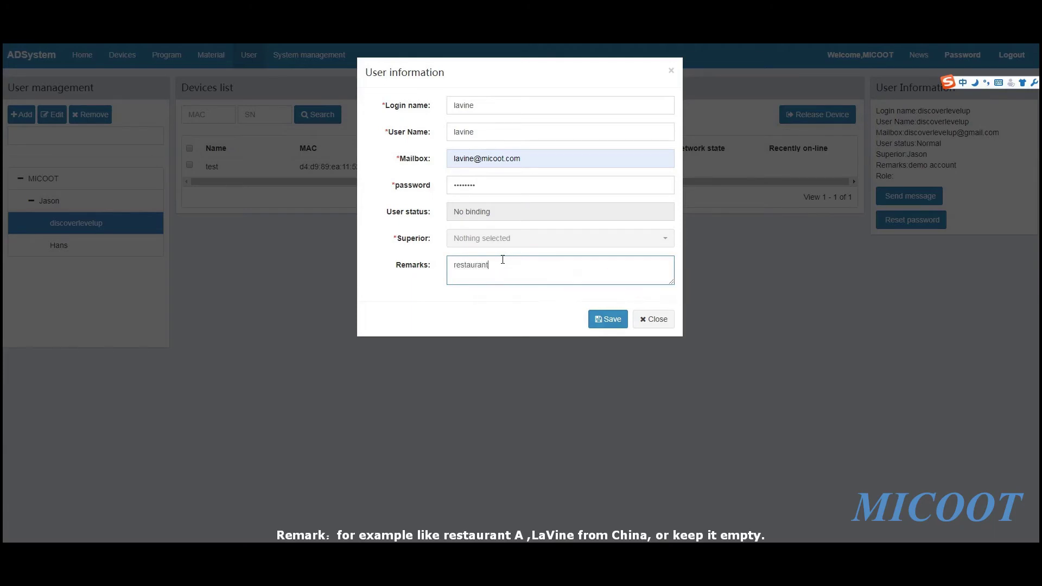
text(A)
drag(512, 266, 288, 266)
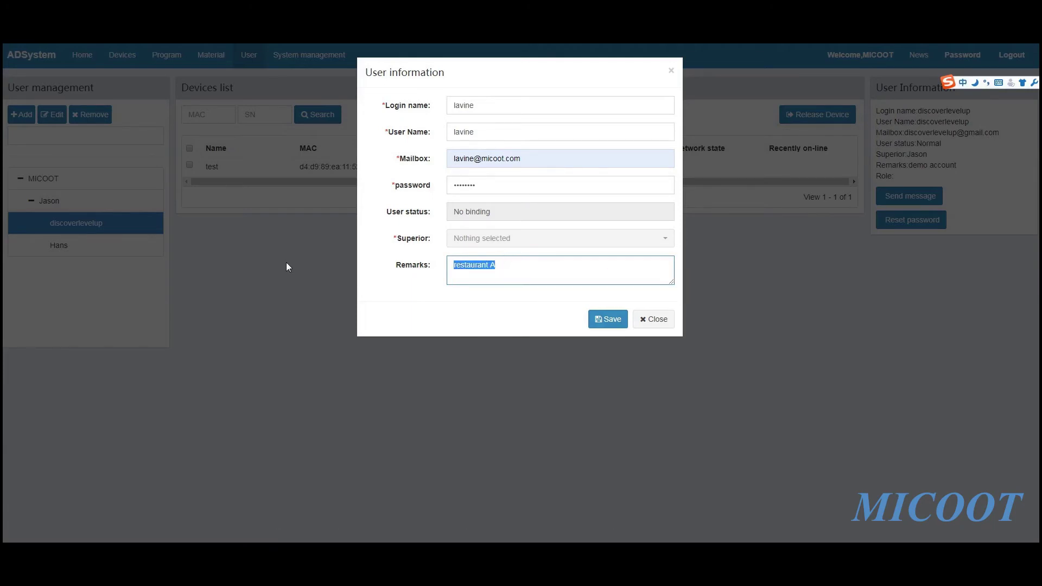
key(BackSpace)
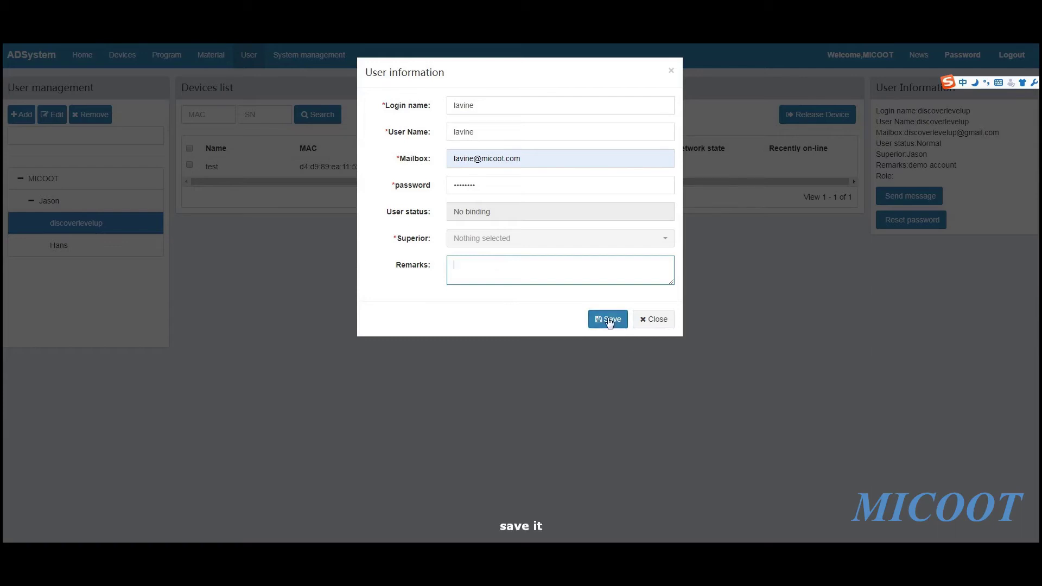
click(598, 318)
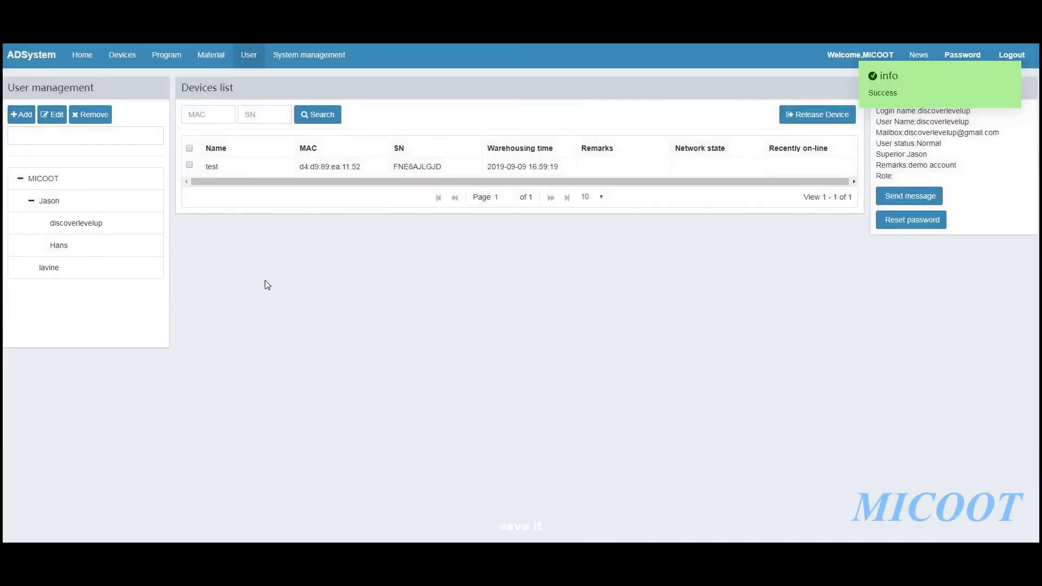
Release ADX Test 01, ADX Test 02 and a third device from the main account to the new client account
click(60, 270)
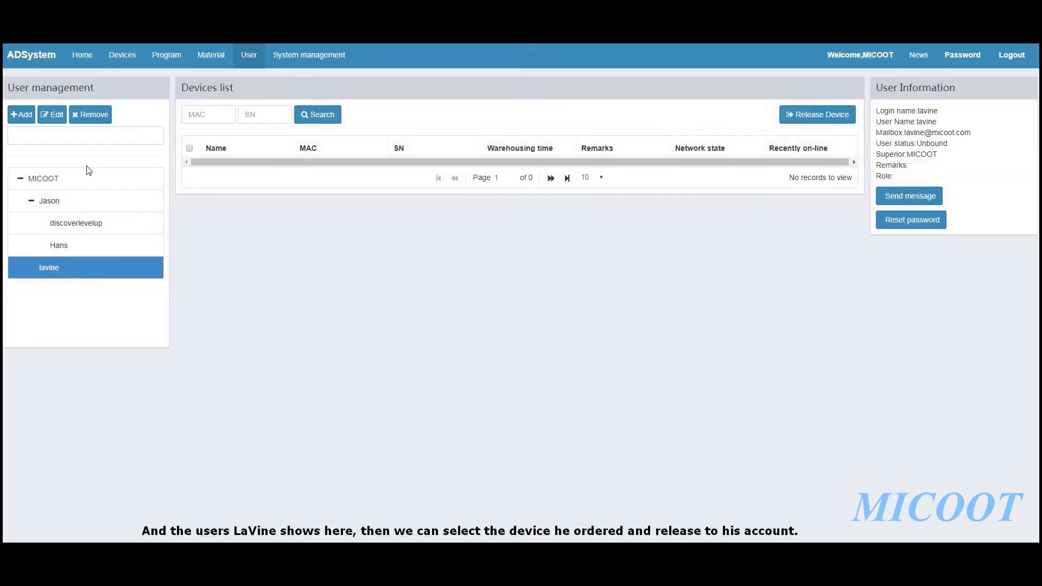
click(93, 175)
click(190, 164)
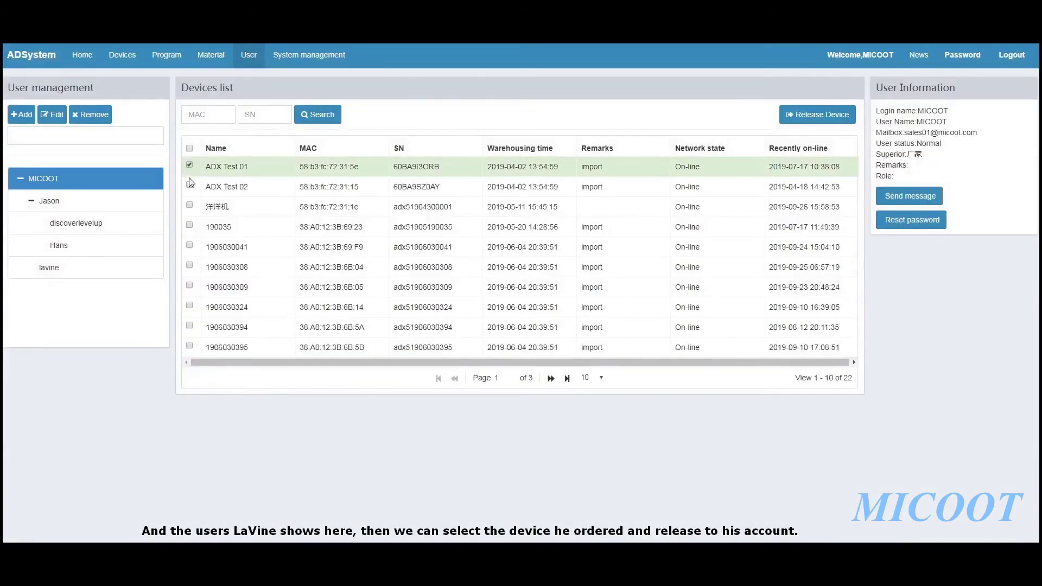
click(189, 184)
click(189, 204)
click(795, 118)
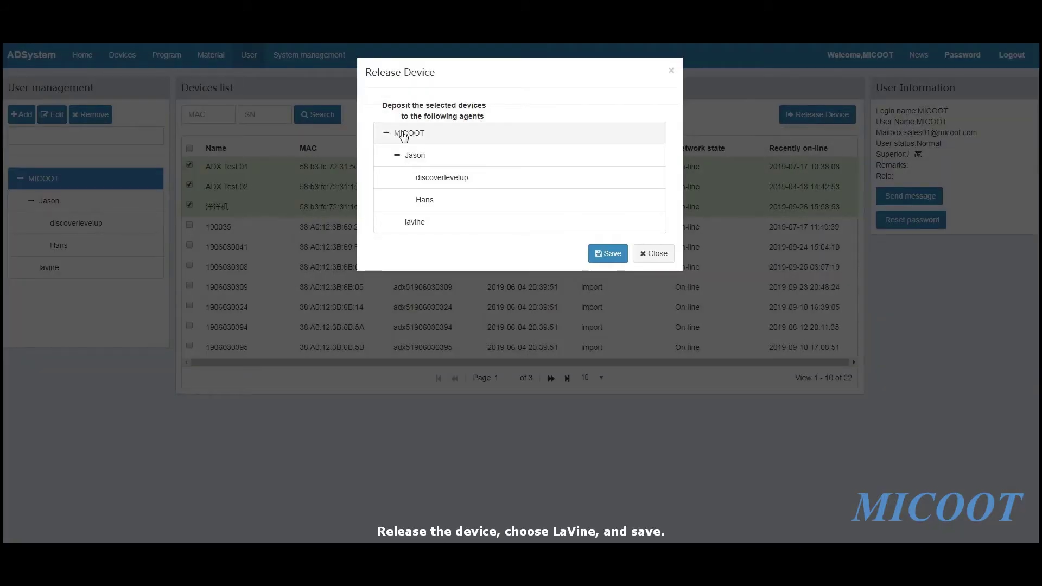
click(431, 224)
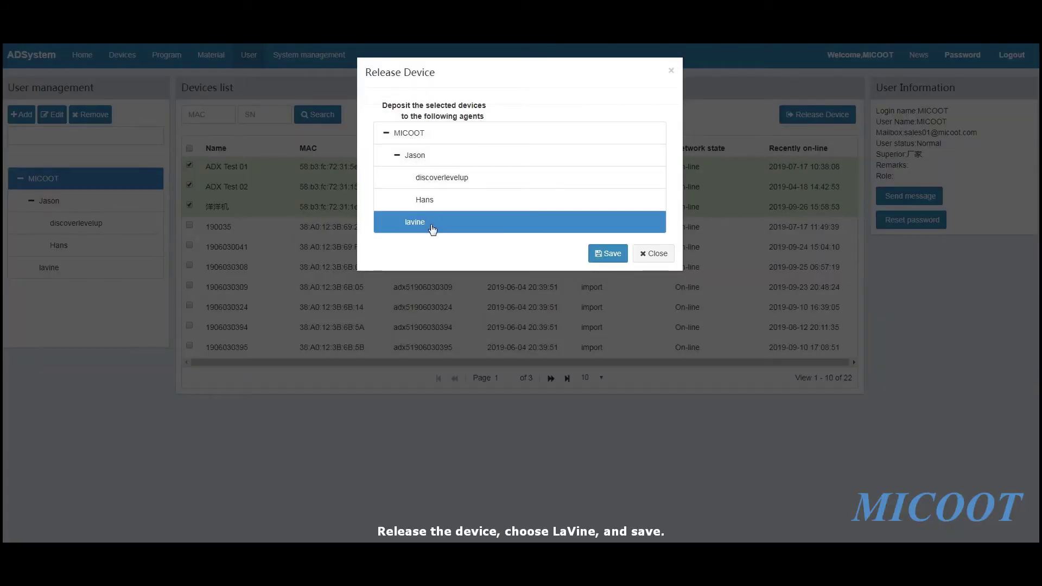
click(612, 253)
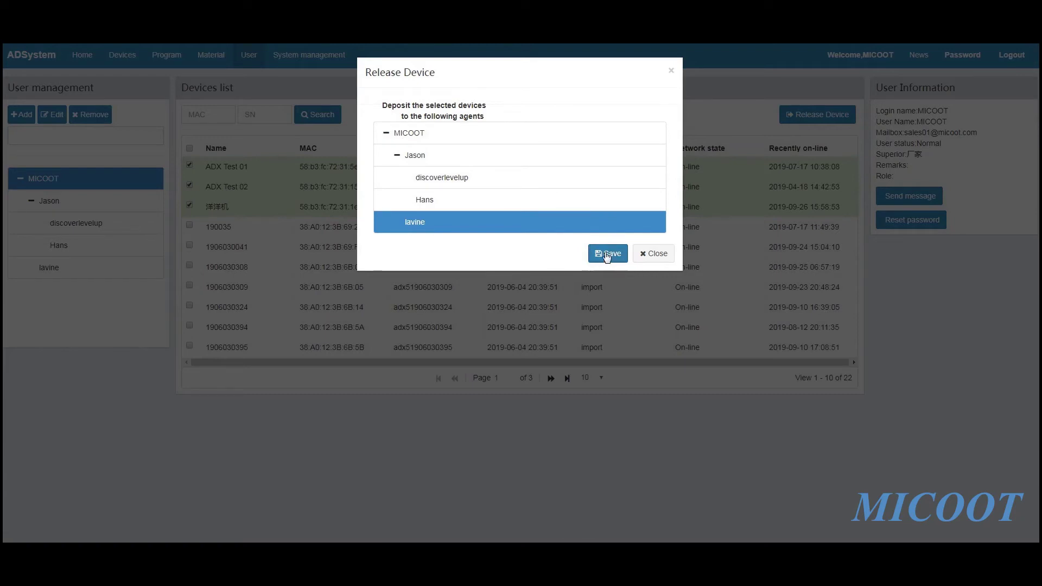
click(654, 253)
click(33, 269)
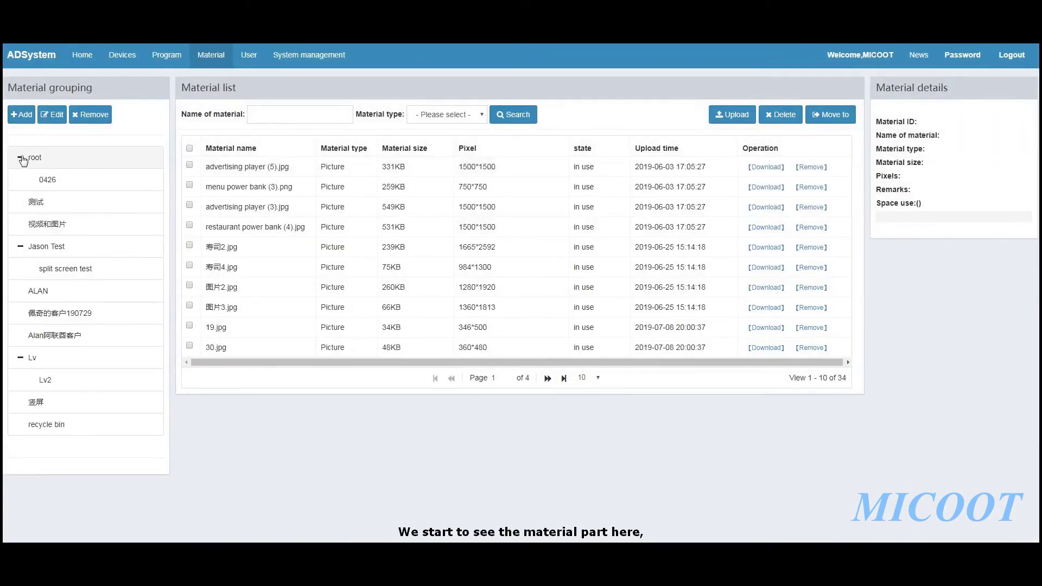
Collapse the root, split screen test and Lv group nodes and browse the 测试 and 视频和图片 groups
click(20, 157)
click(21, 224)
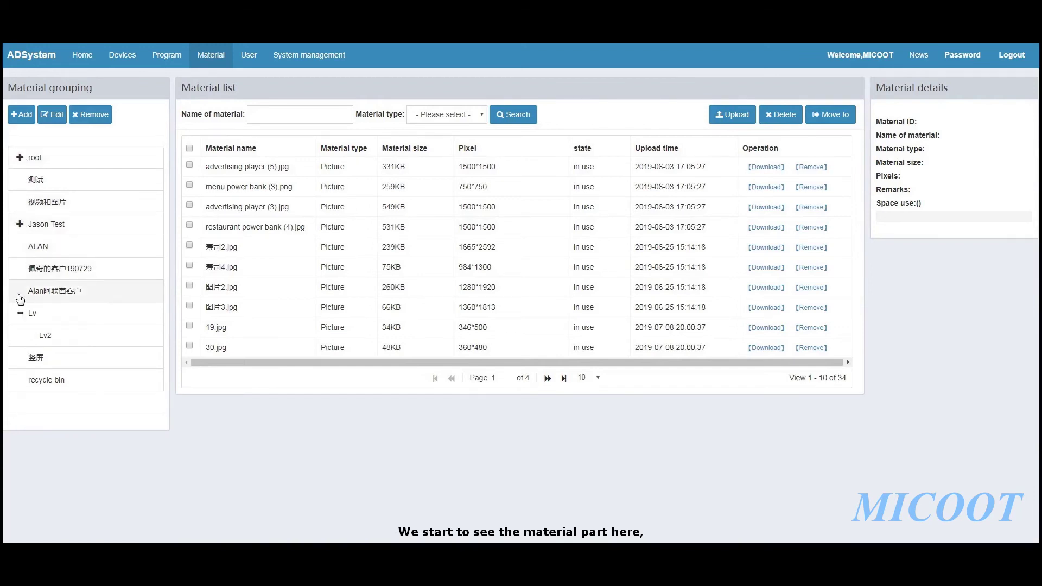
click(20, 313)
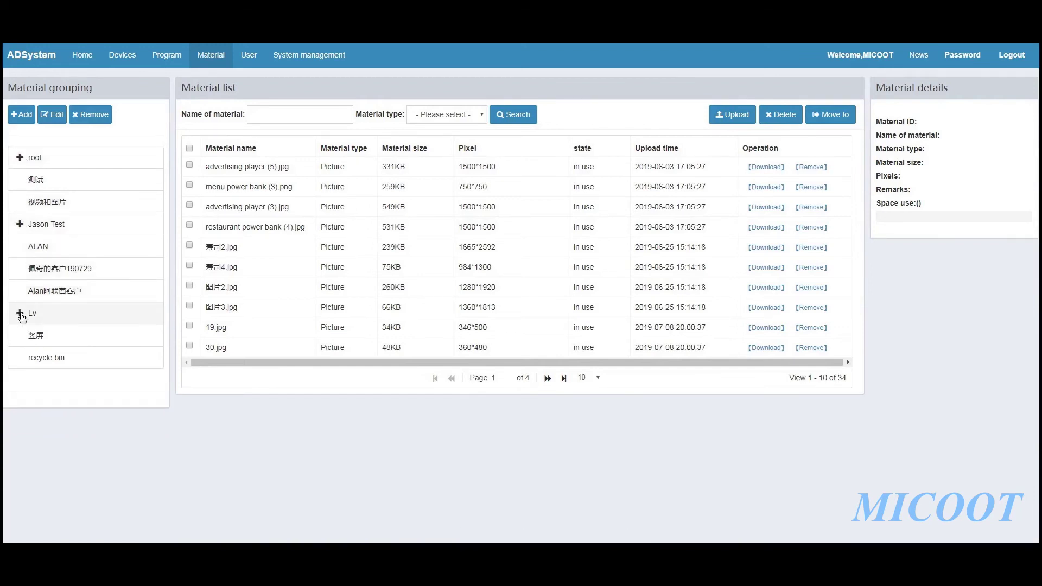
click(50, 180)
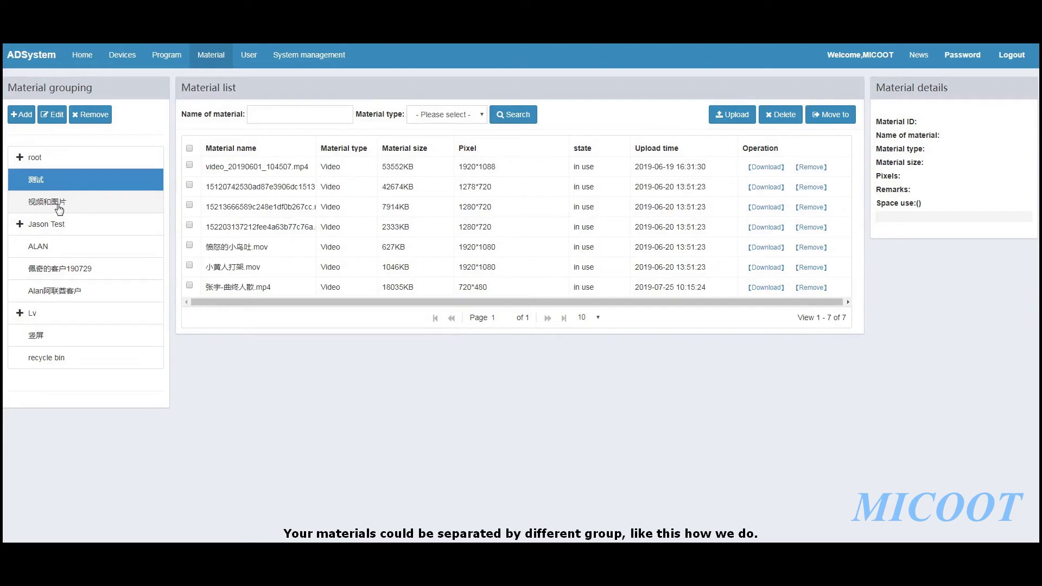
click(59, 206)
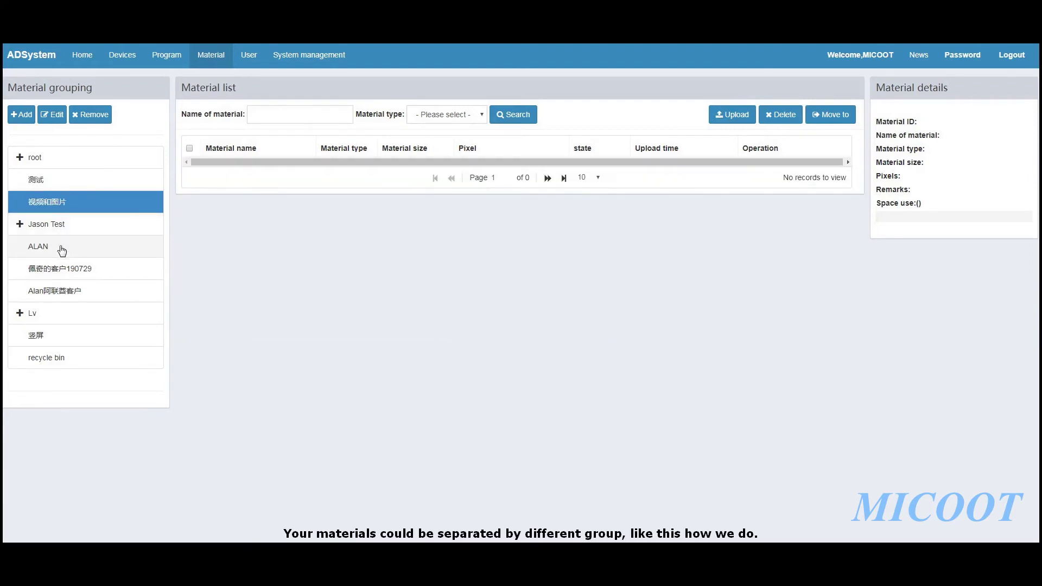
click(62, 250)
click(68, 269)
Return to the 测试 group's videos and begin adding a new material group
click(72, 209)
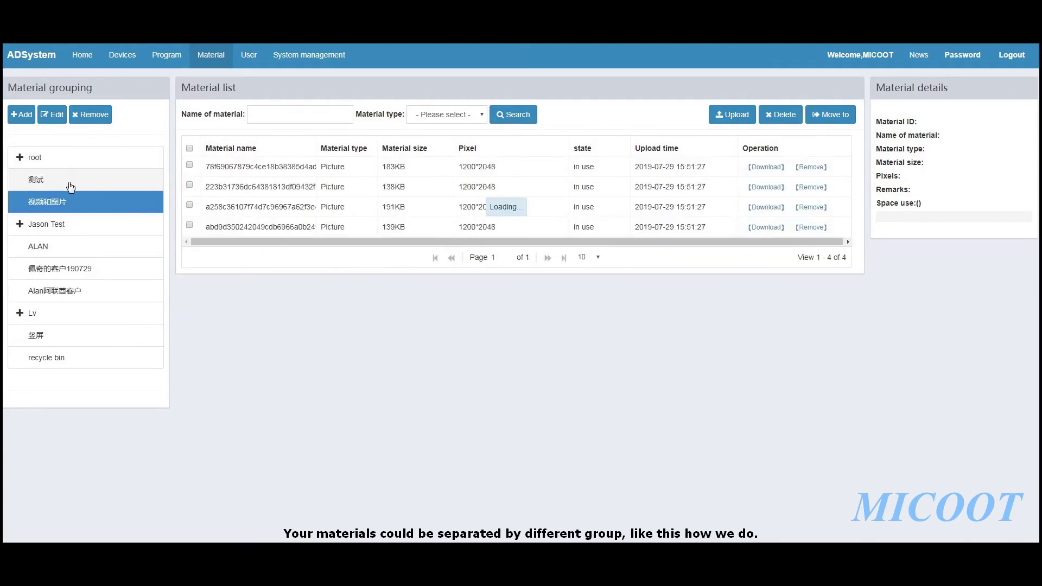
click(68, 161)
click(70, 186)
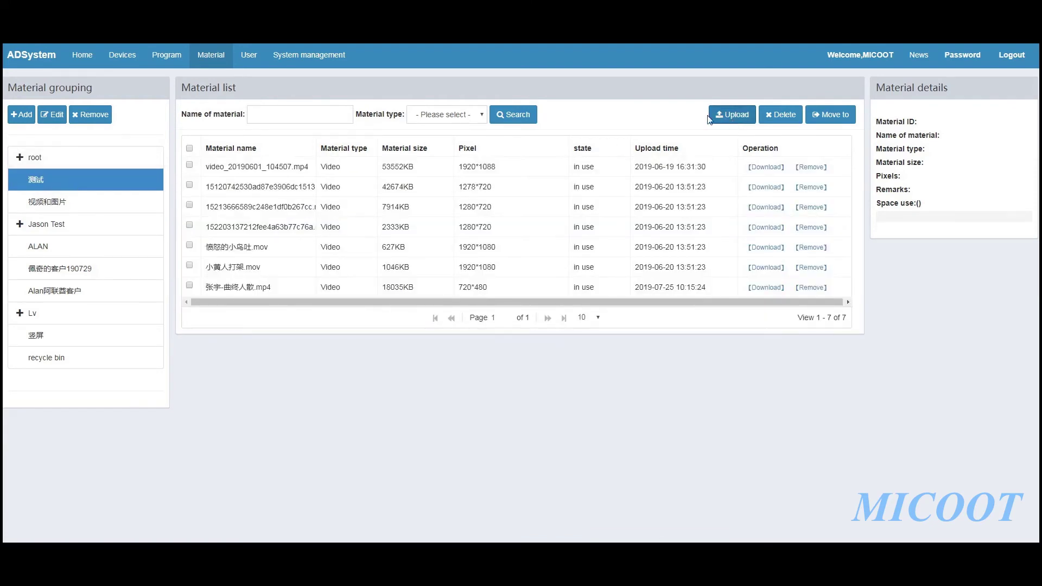
click(21, 115)
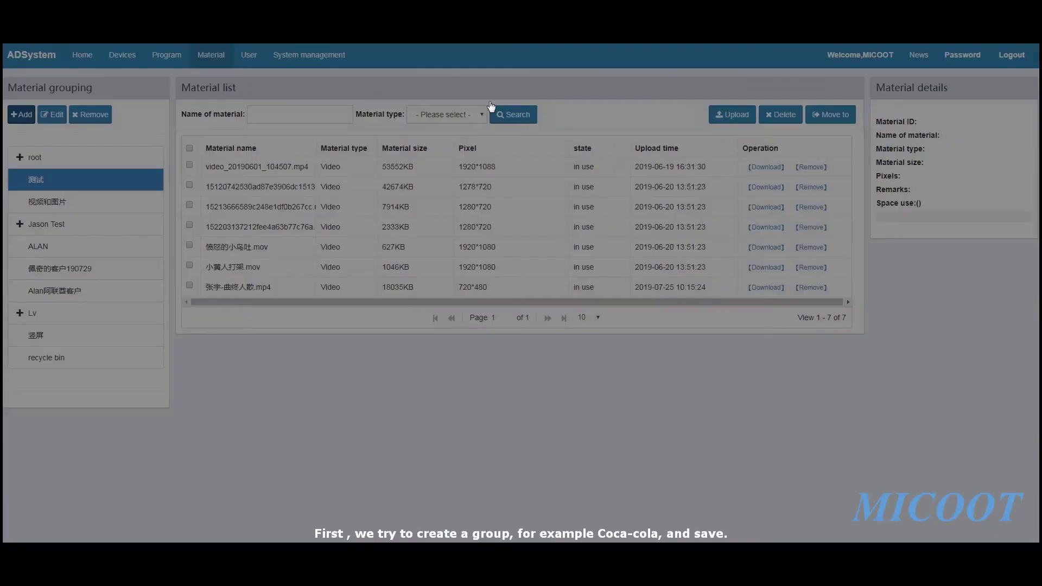
click(478, 100)
Name the new group cocacola, save it, and view its empty material list
text(cocacola)
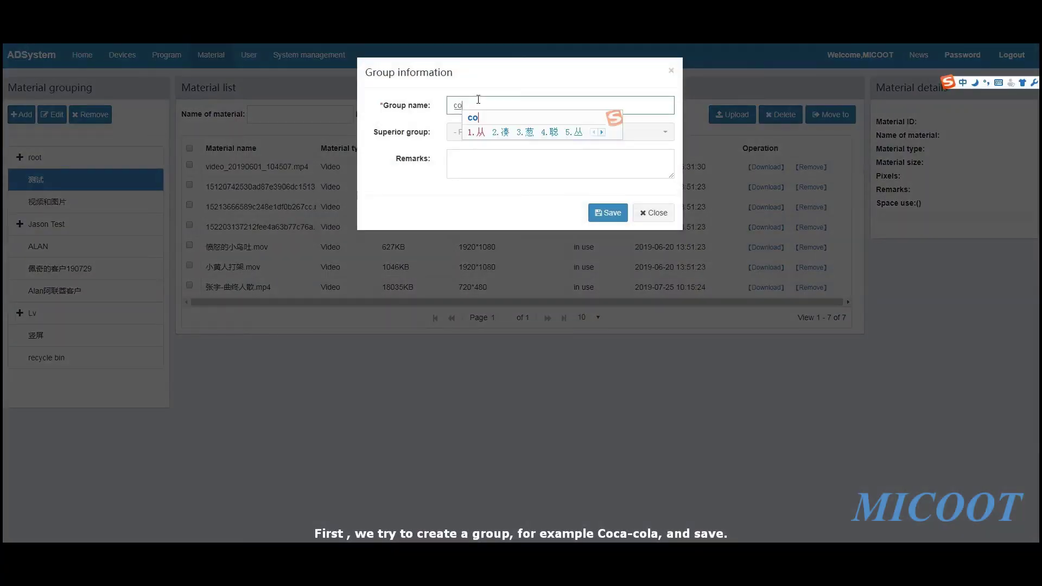
key(Return)
click(608, 216)
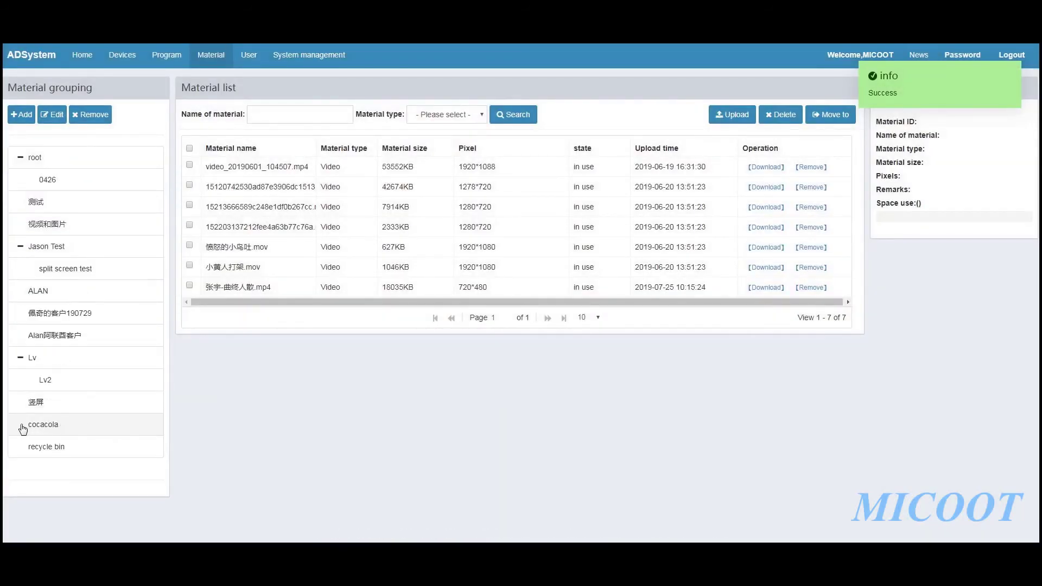
click(46, 429)
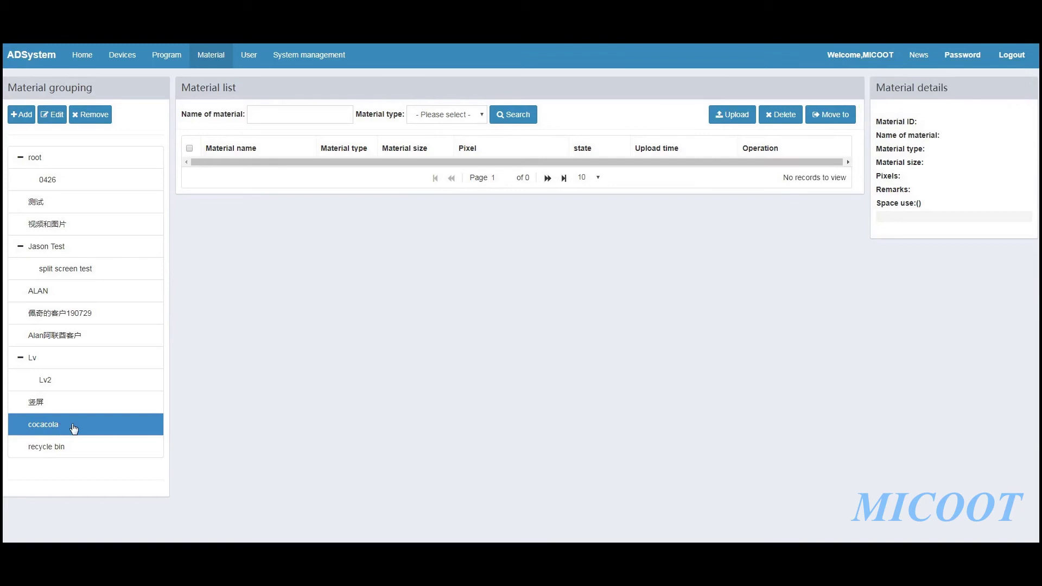
click(20, 114)
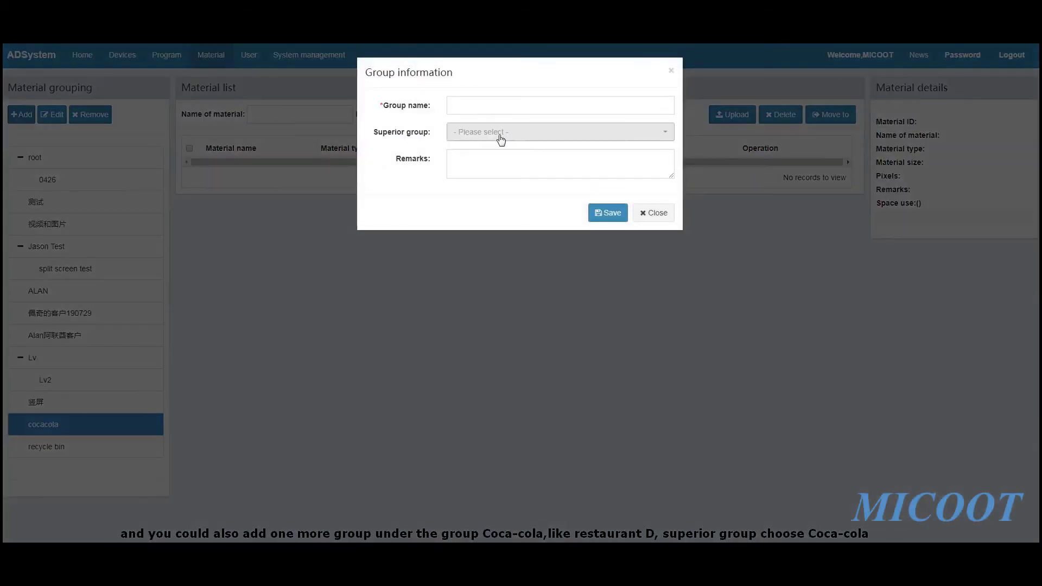
Save a group named restaurant B with cocacola as its superior group, then select it
click(493, 107)
text(restaurant)
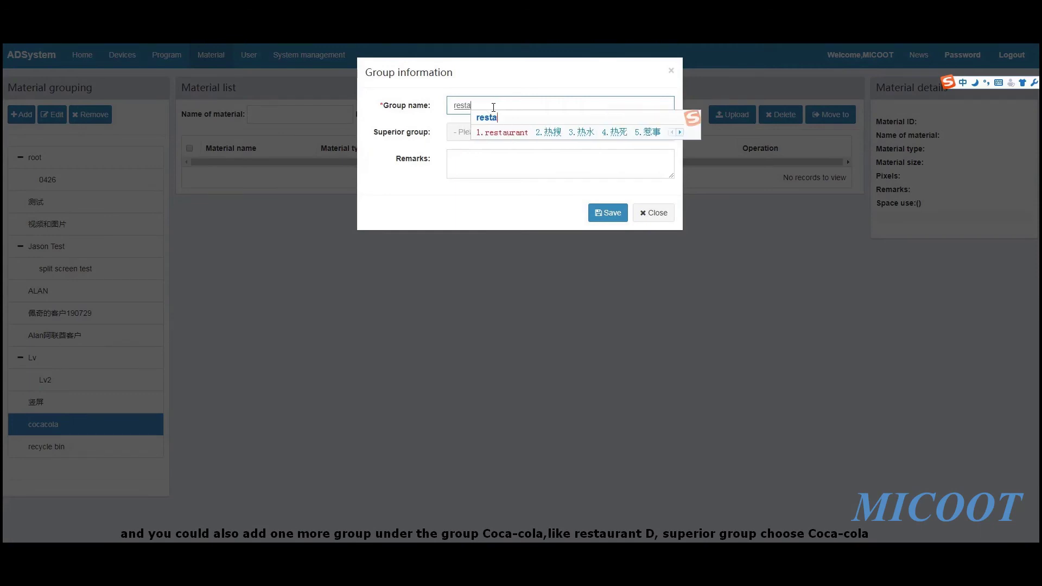
key(Return)
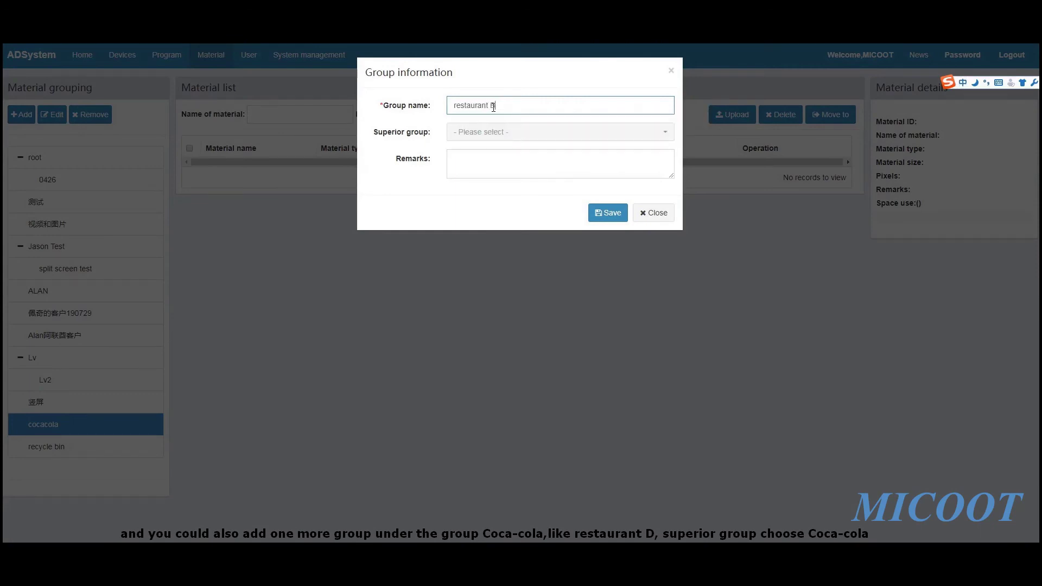
click(495, 132)
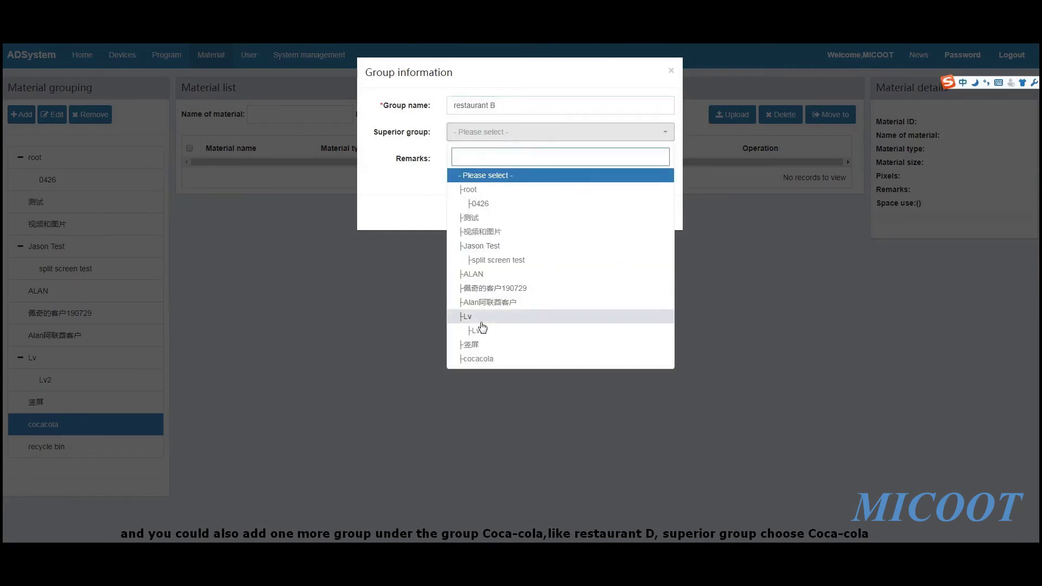
click(491, 360)
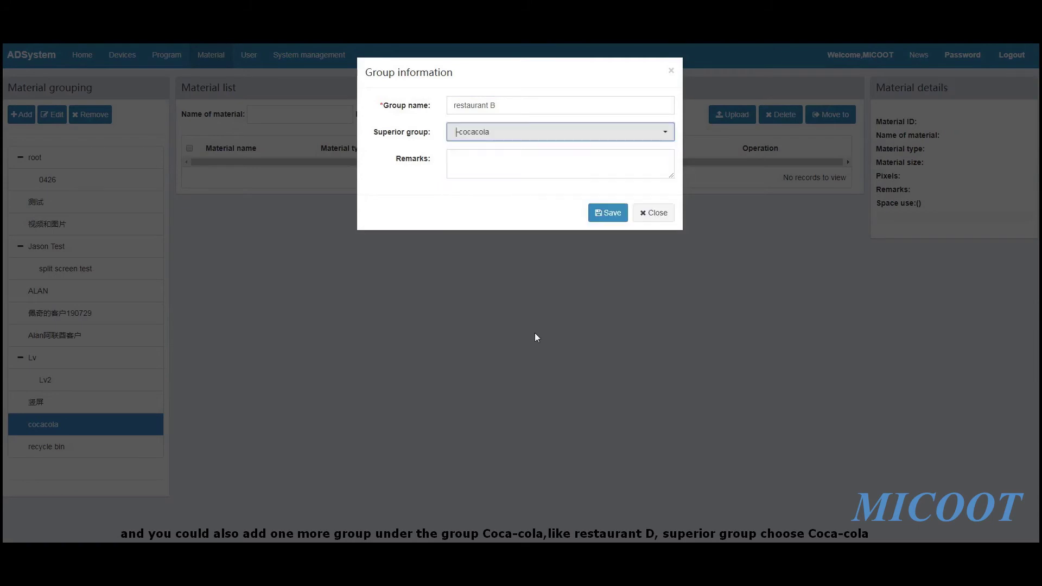
click(598, 215)
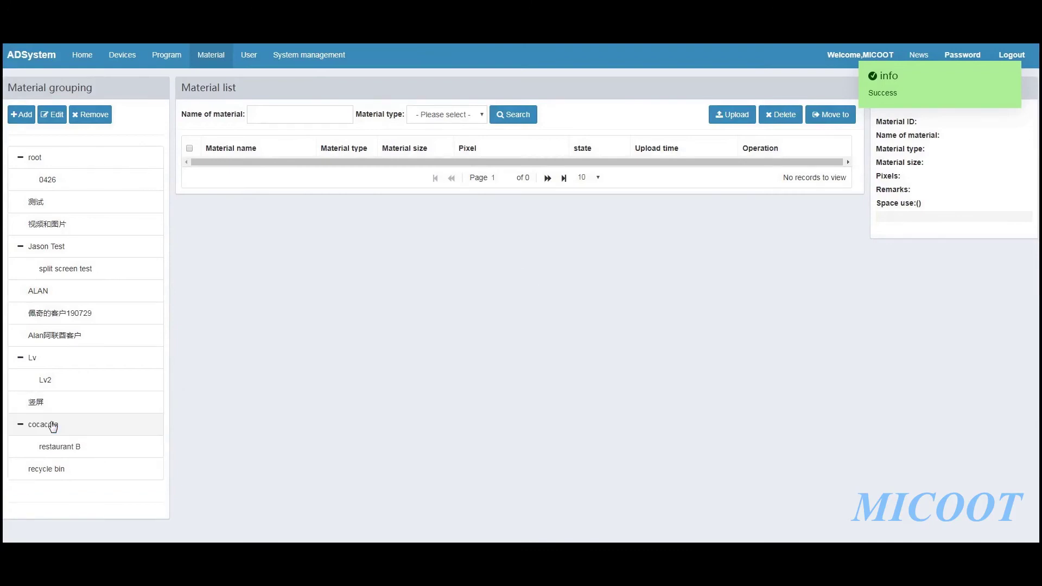
click(78, 447)
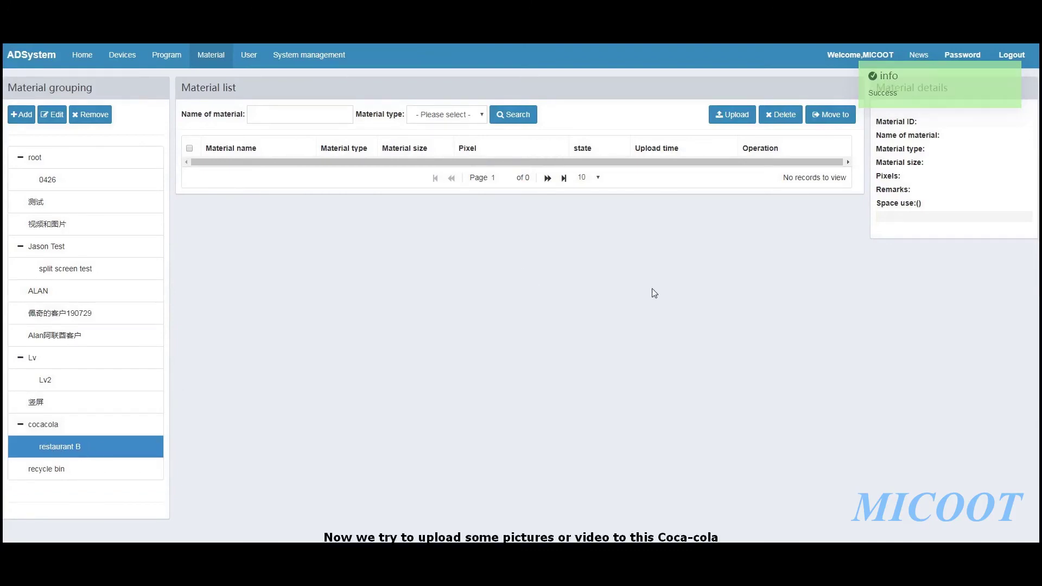
Open the Upload dialog for restaurant B, noting the 1200*2048 picture and 1080*1920 video sizes, and browse for files
click(741, 117)
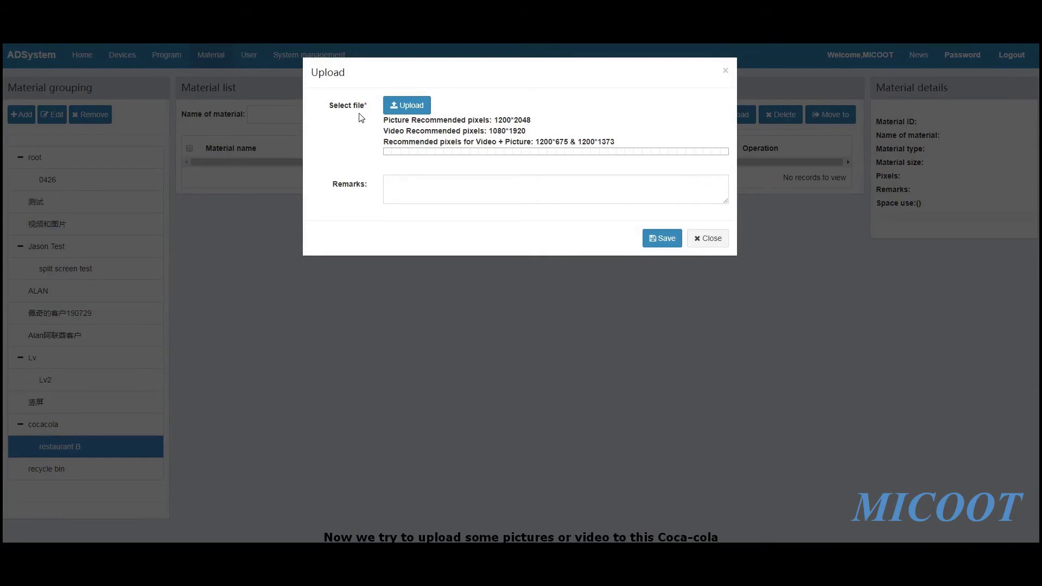
drag(378, 124, 352, 137)
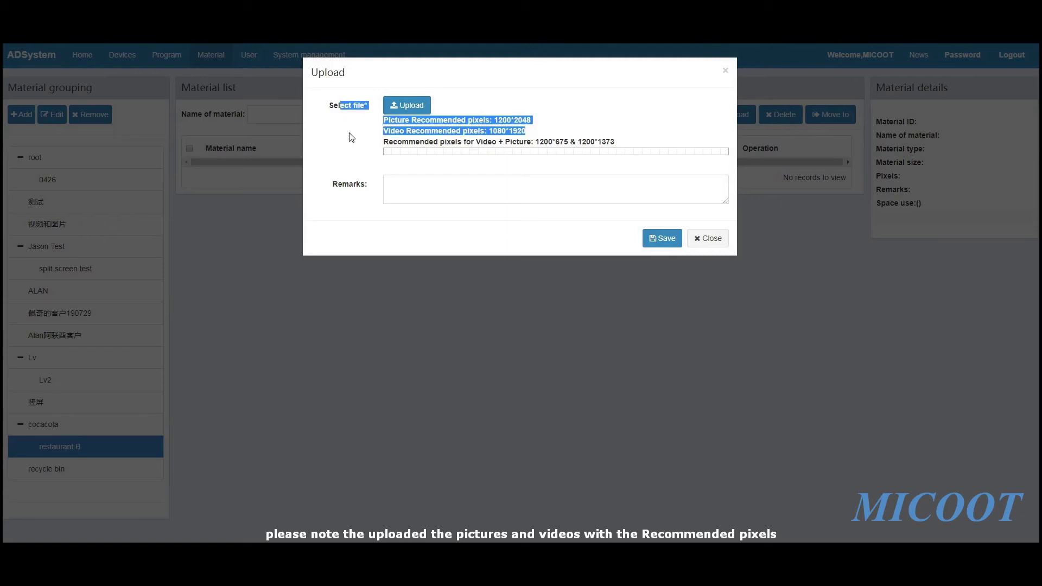
click(419, 141)
drag(627, 147, 407, 141)
click(526, 112)
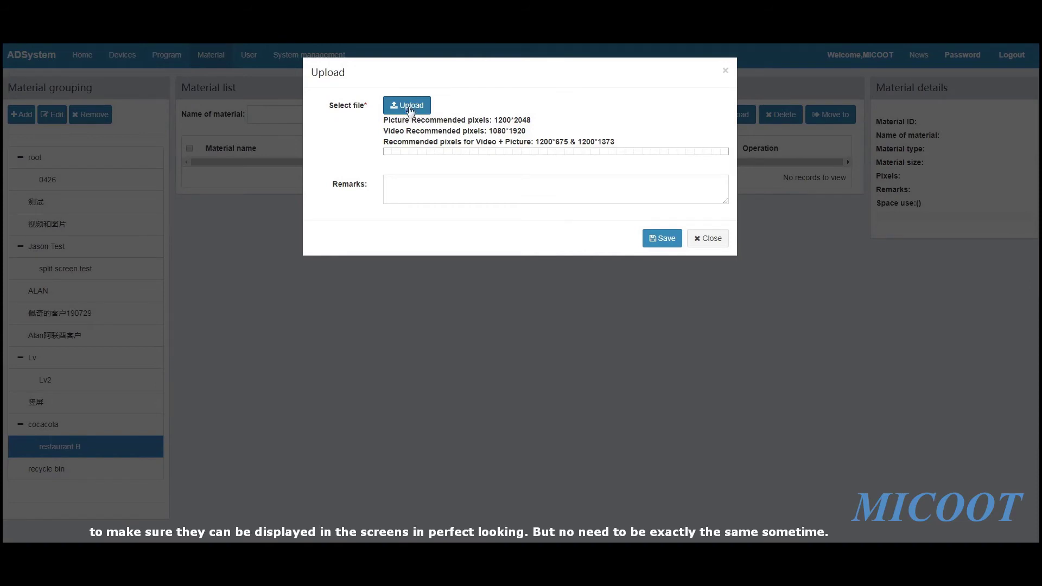
click(410, 107)
drag(698, 220, 698, 374)
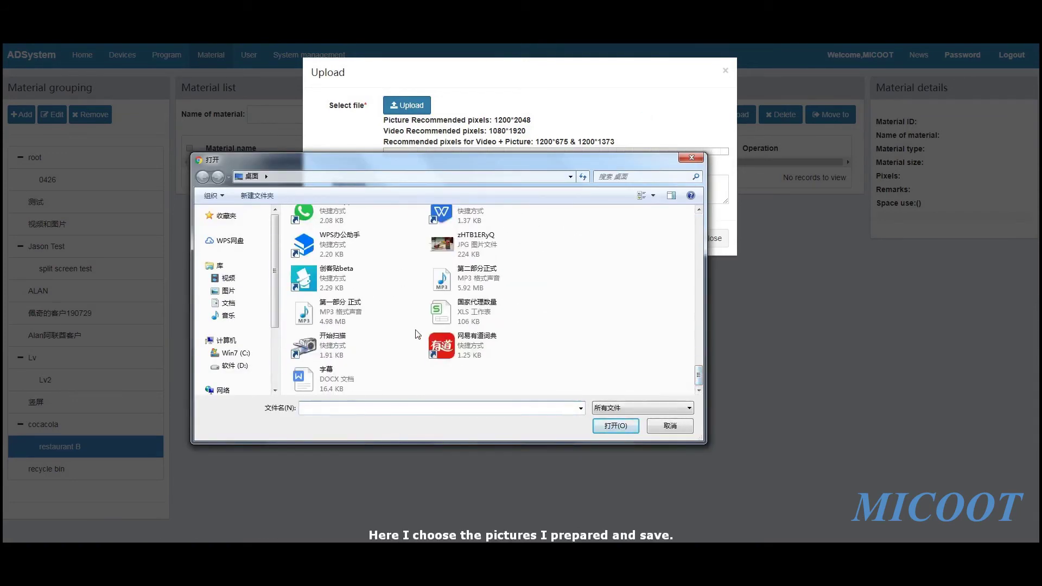
Select cocacola(2).jpg through cocacola(4).jpg in the file chooser, upload them and save to restaurant B
click(477, 310)
scroll(477, 310, up, 5)
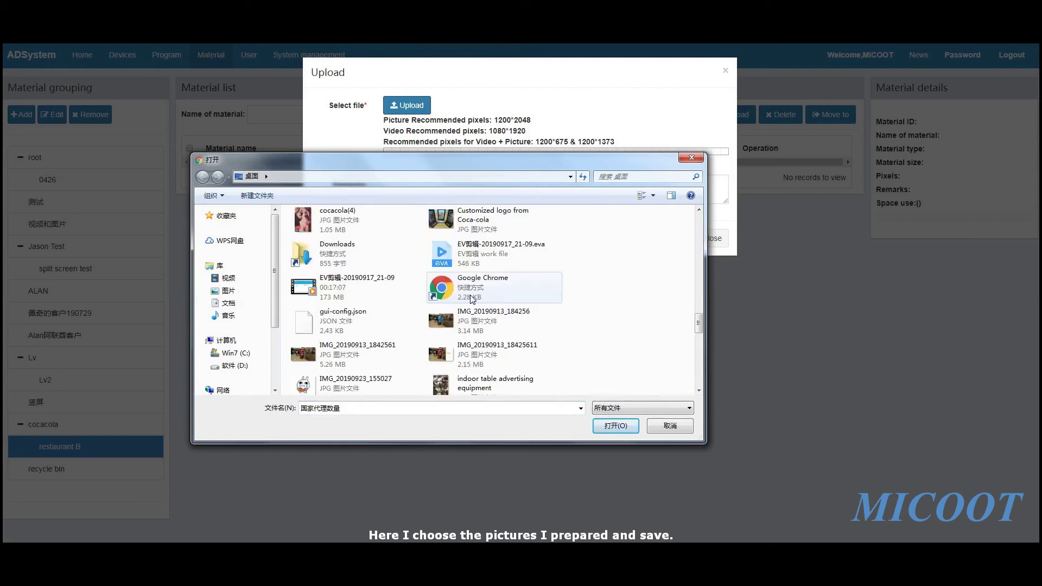
scroll(472, 299, up, 4)
click(351, 323)
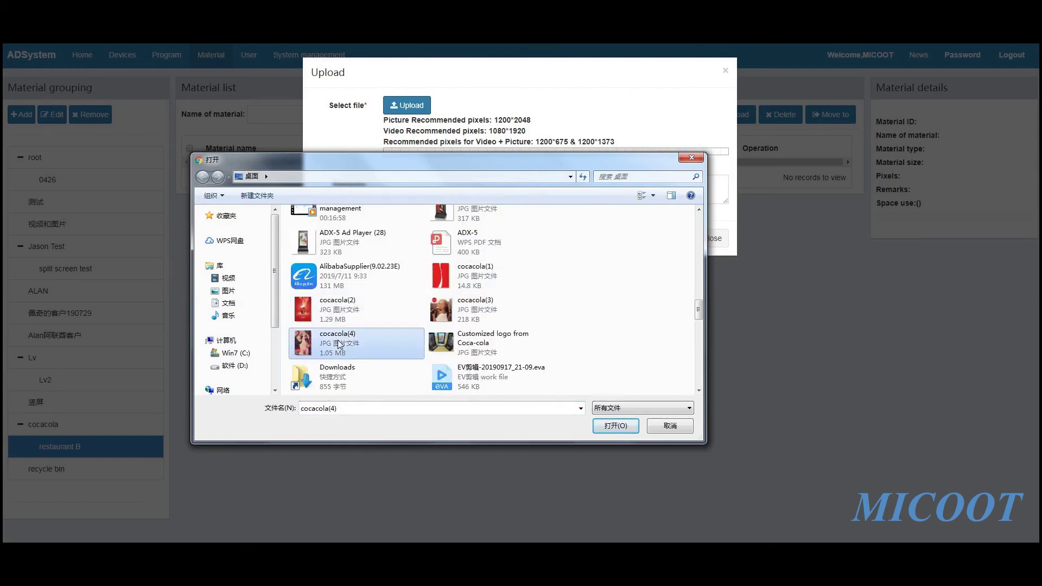
shift+click(340, 344)
click(625, 426)
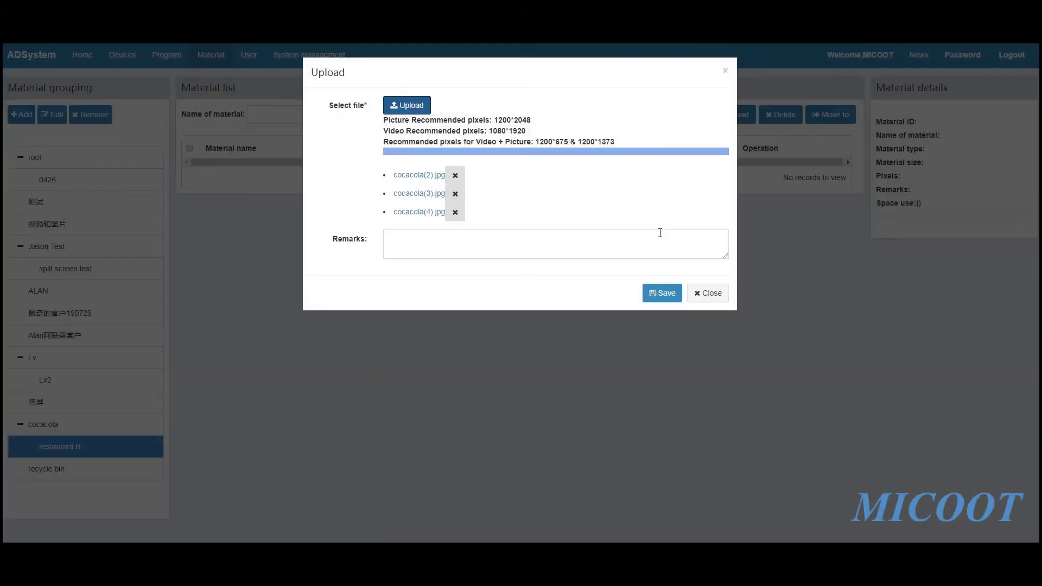
click(664, 292)
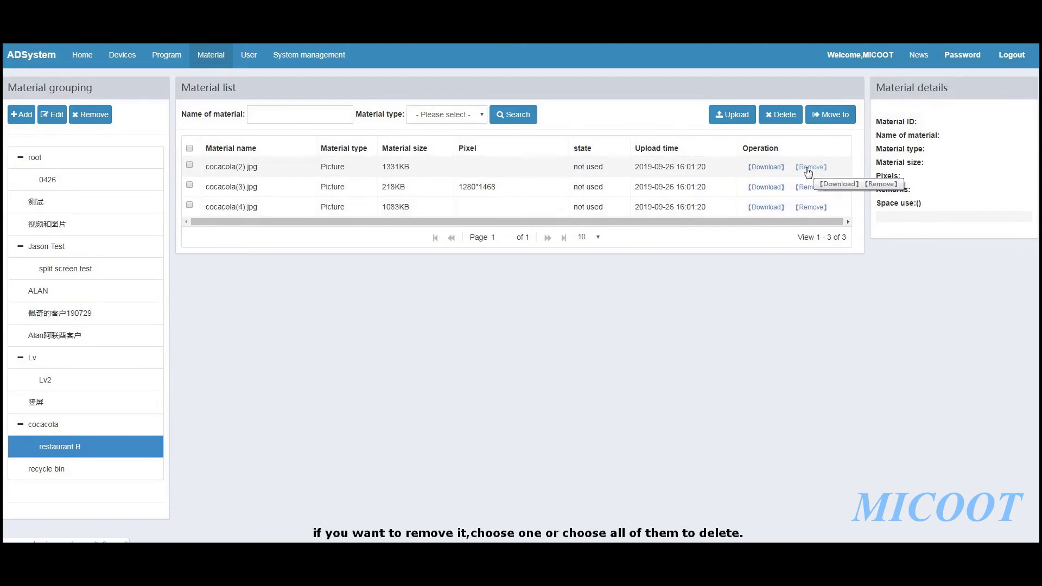
Mark all three cocacola pictures, view Move to's destination groups, then cancel without moving them
click(189, 165)
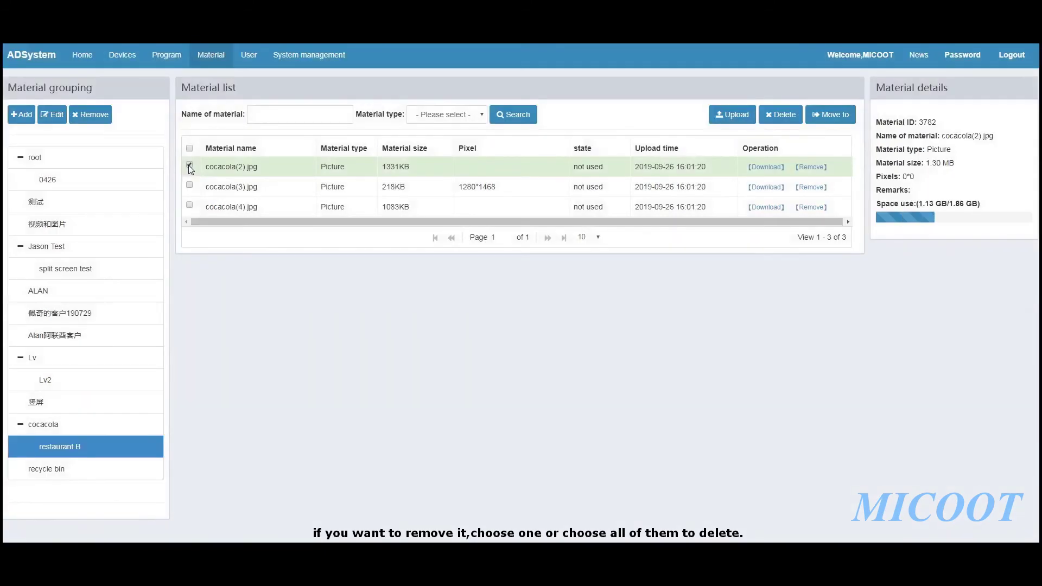
click(188, 165)
click(189, 148)
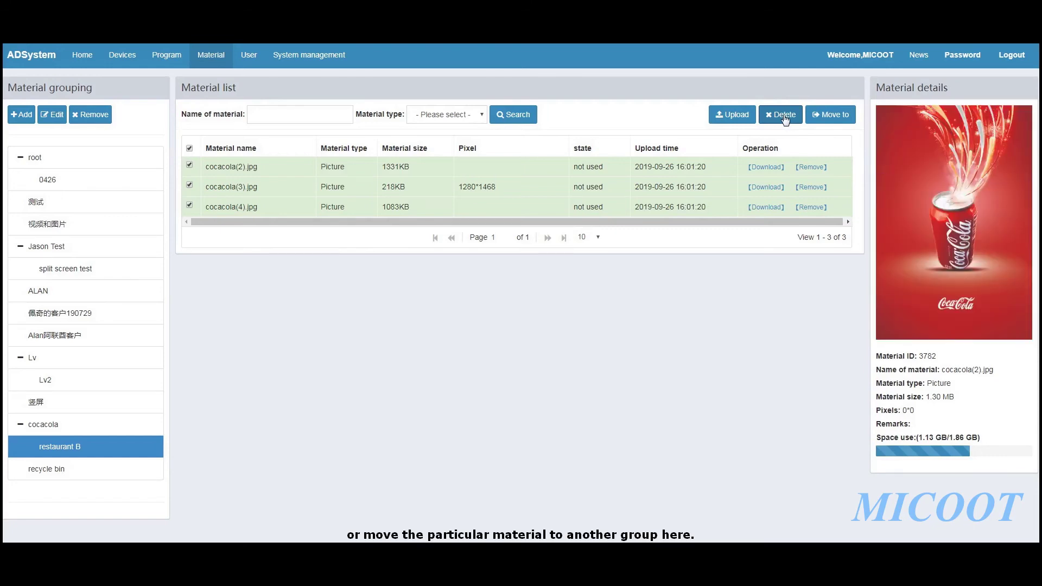
click(839, 117)
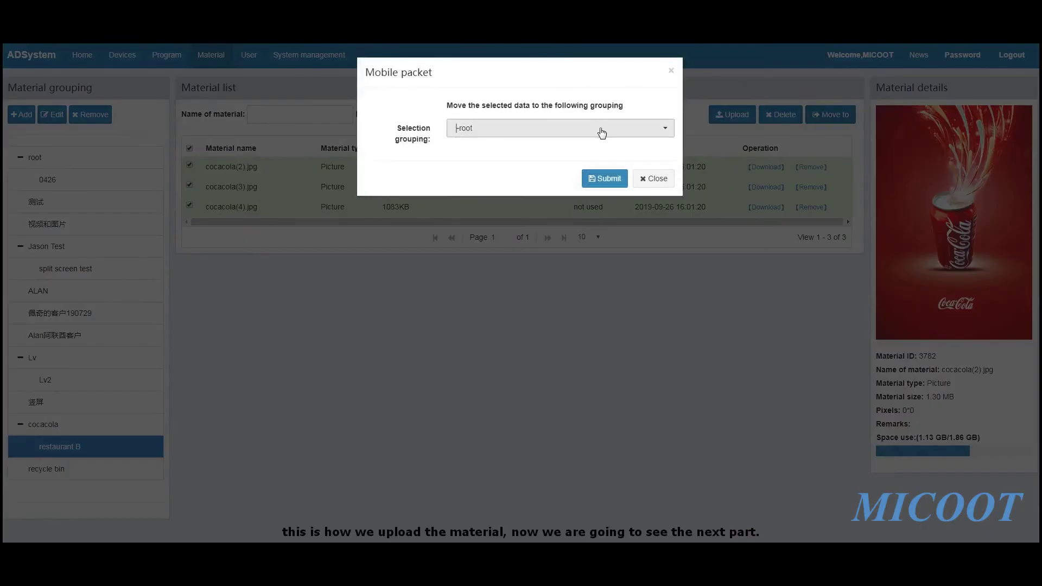
click(599, 129)
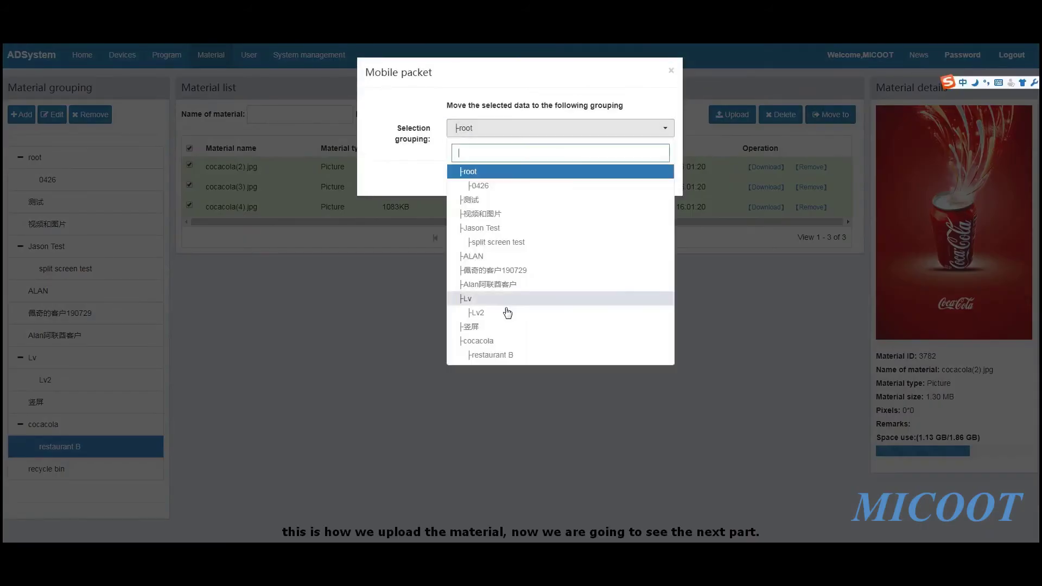
click(410, 156)
click(651, 177)
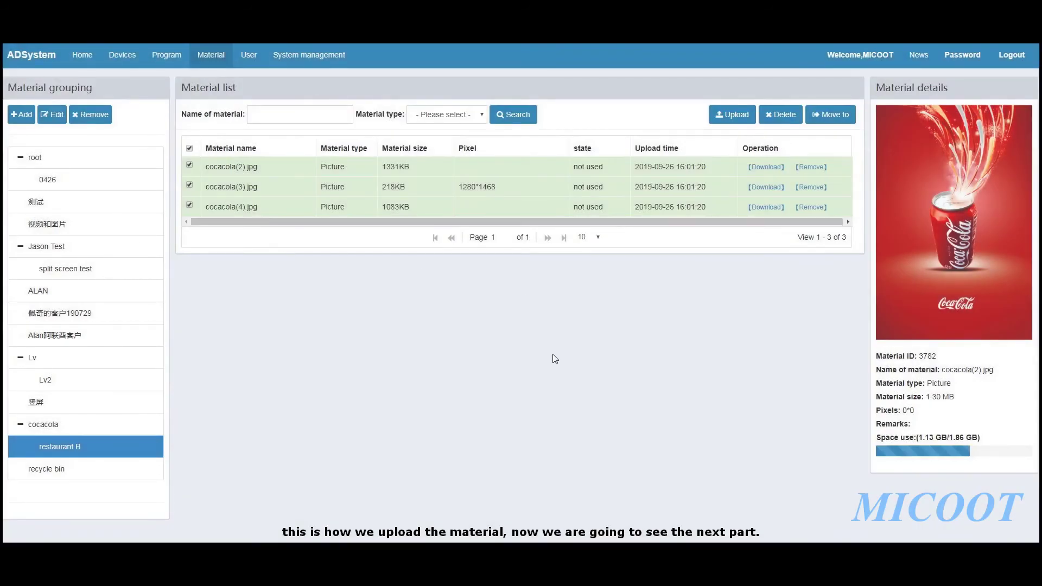
Go to Program management and browse the 测试, 视频和图片, kelly and micoot program groups
click(167, 57)
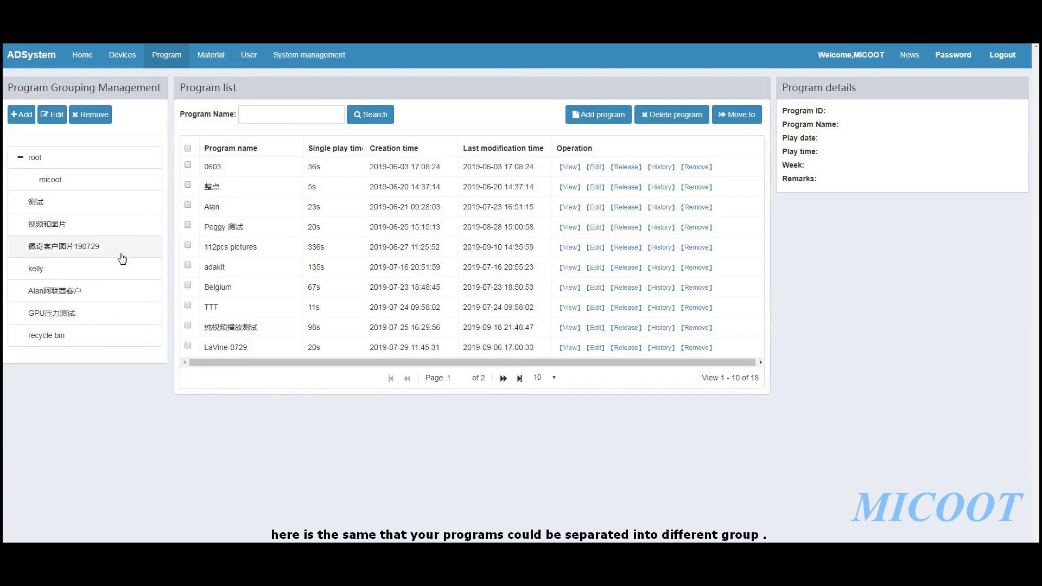
click(118, 201)
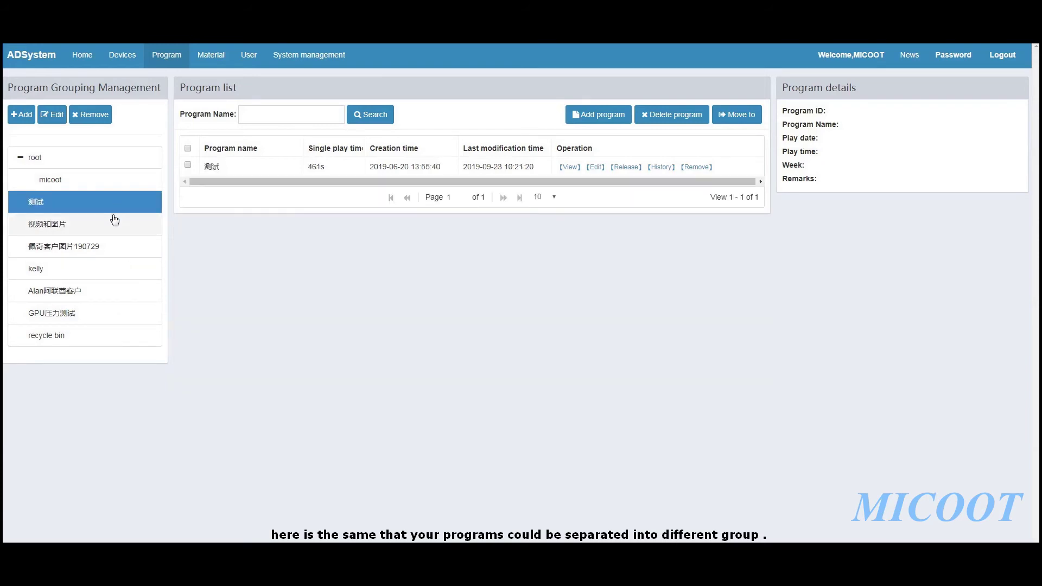
click(116, 224)
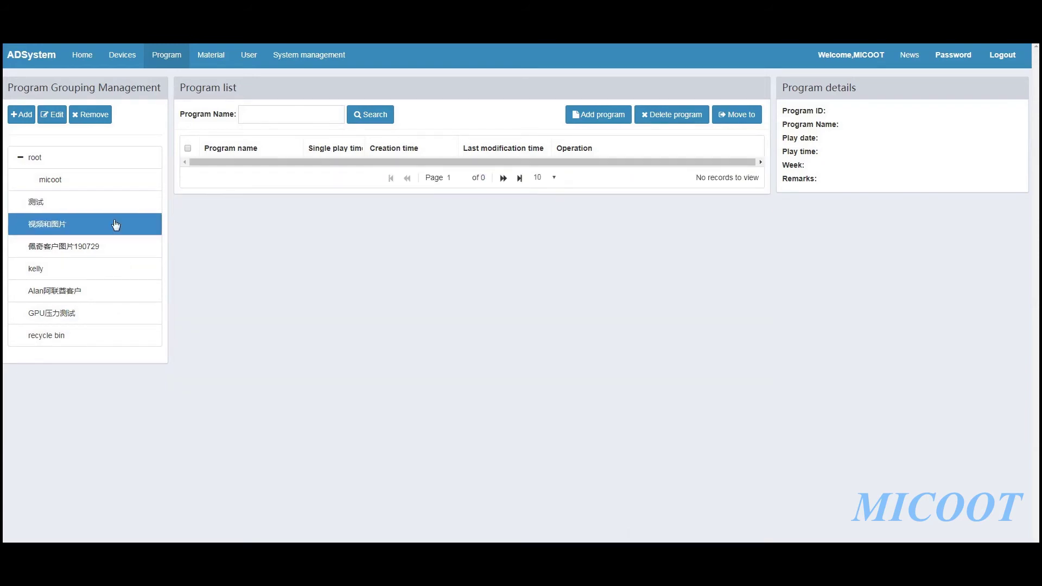
click(107, 273)
click(110, 189)
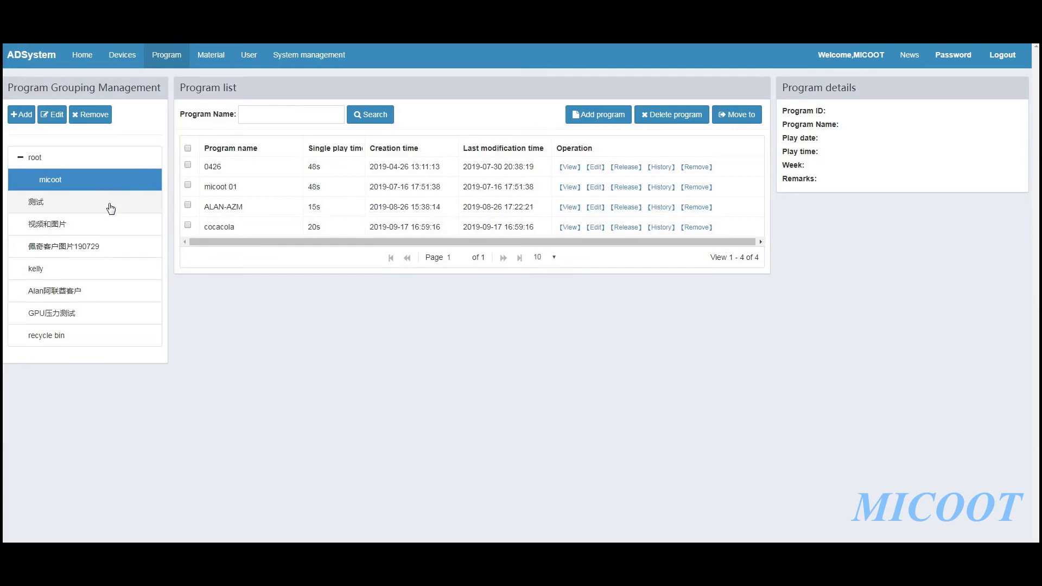
click(111, 208)
click(98, 159)
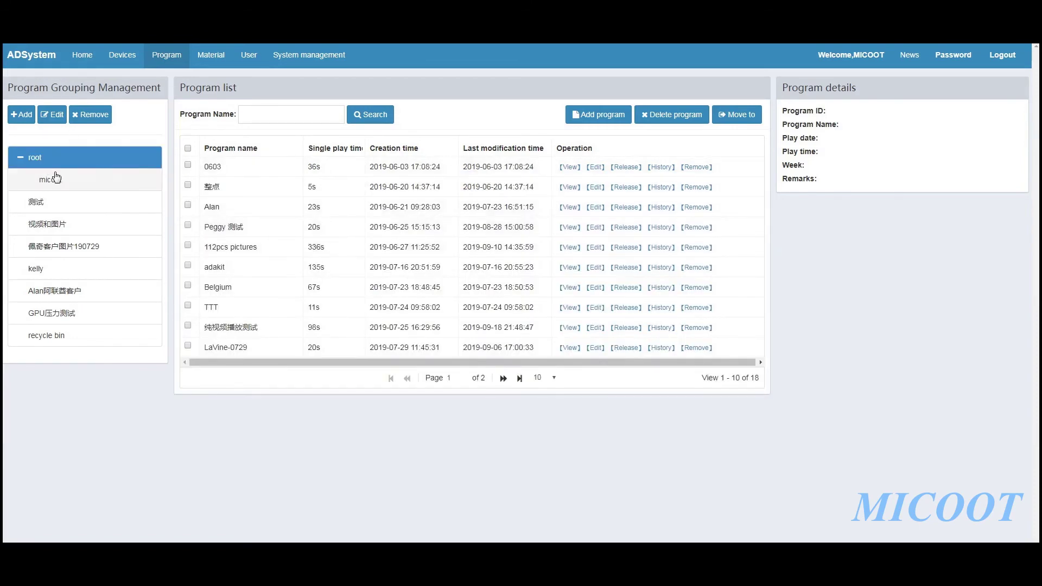
Select the micoot group and start a new blank program
click(66, 181)
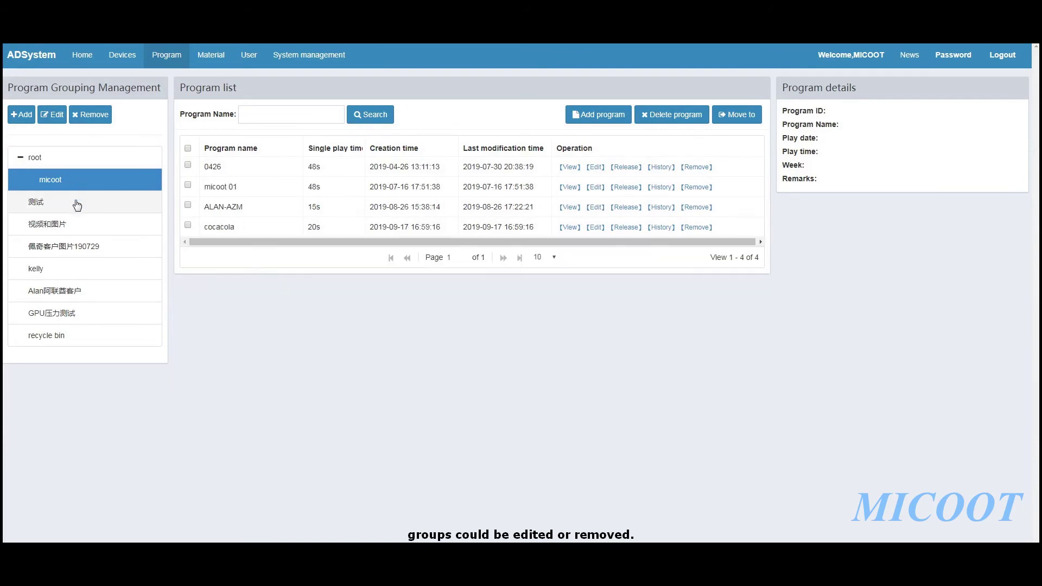
click(44, 158)
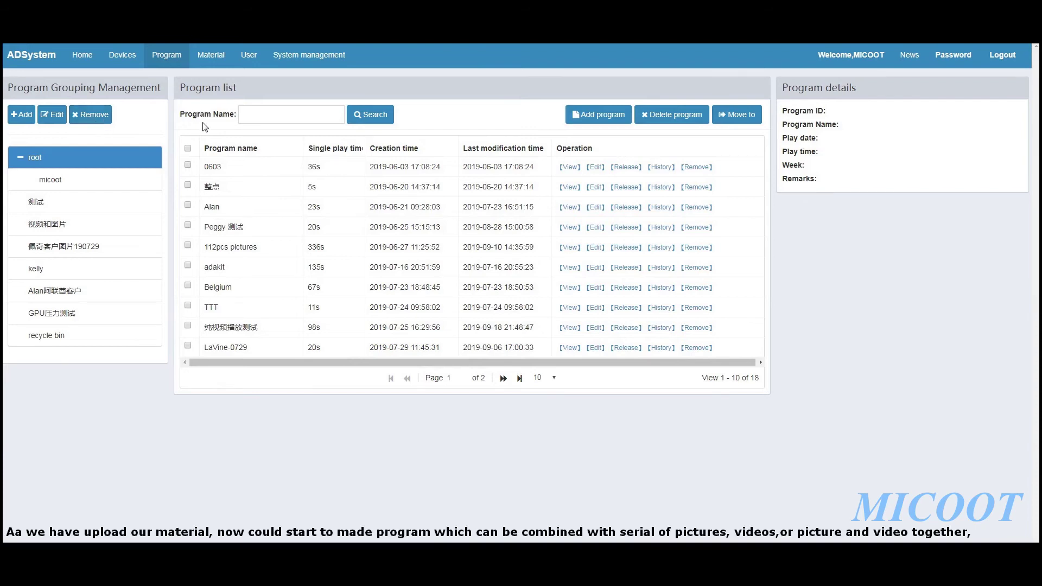
click(50, 180)
click(603, 116)
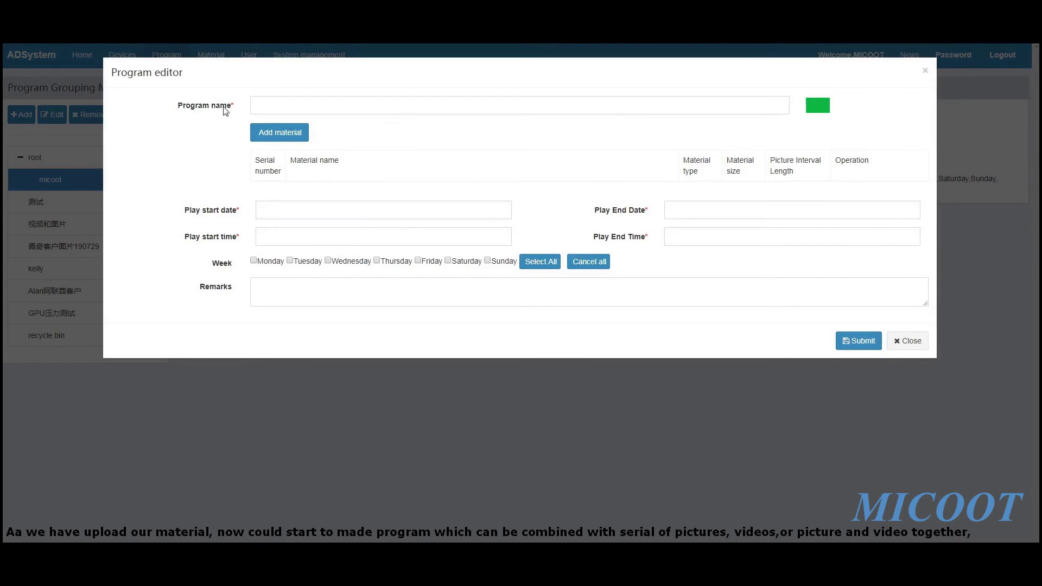
Fill in 'cocacola' as the program name from the autocomplete suggestions
click(473, 107)
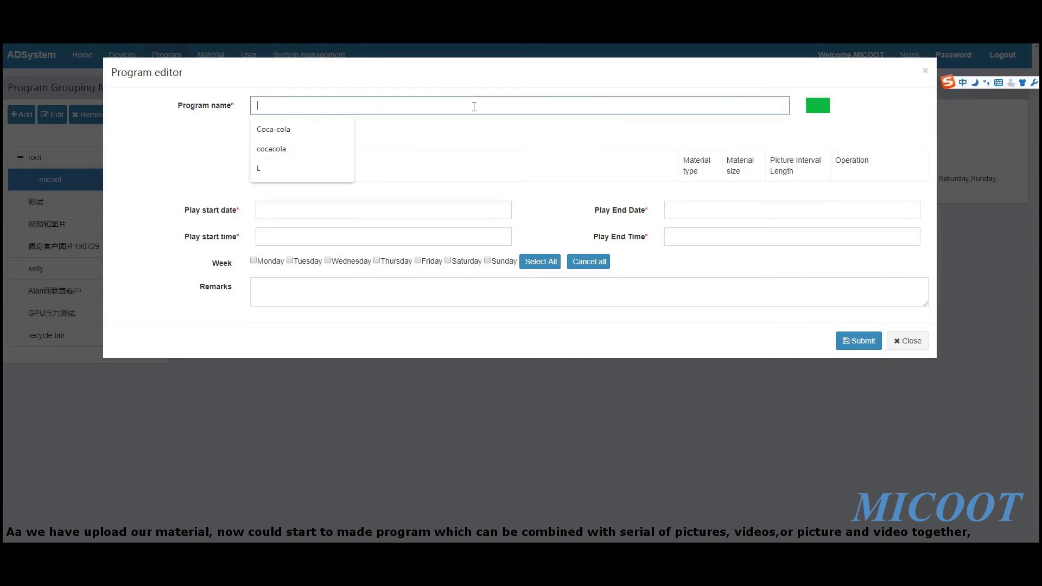
click(426, 136)
click(300, 104)
click(286, 150)
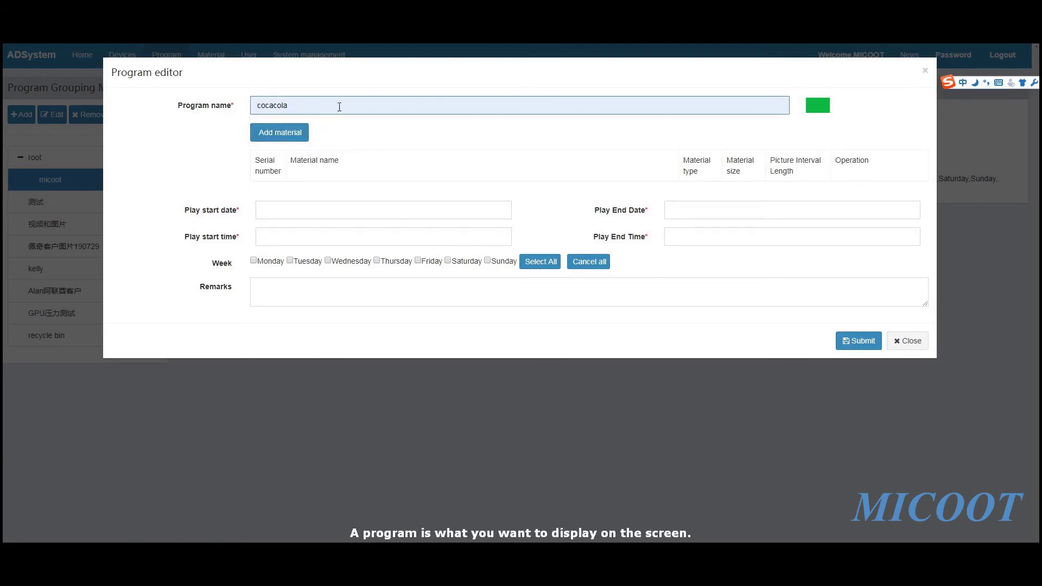
click(289, 133)
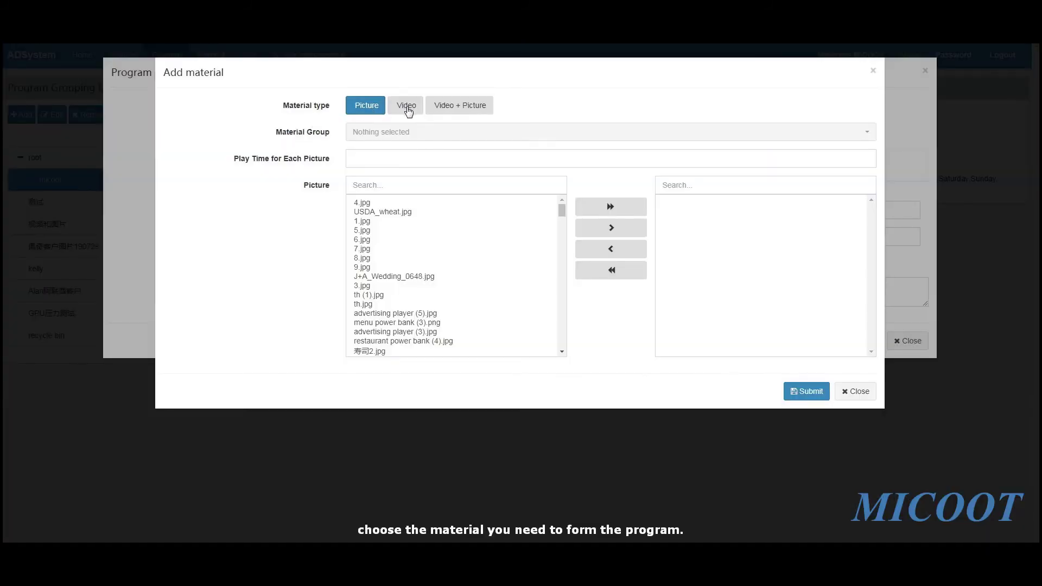
Choose Picture material from the restaurant B group with a 5-second play time
click(392, 107)
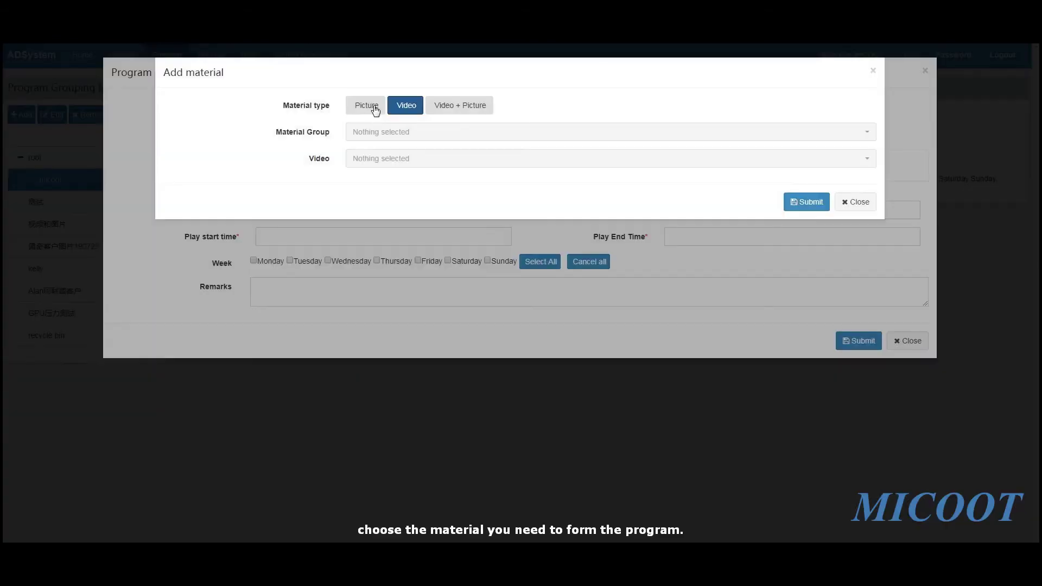
click(378, 106)
click(464, 109)
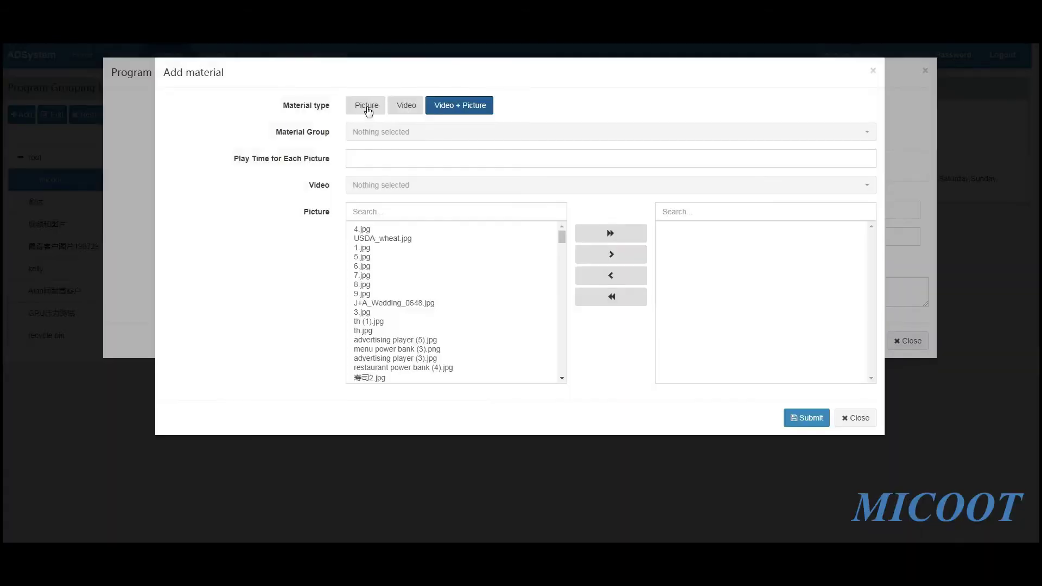
click(366, 106)
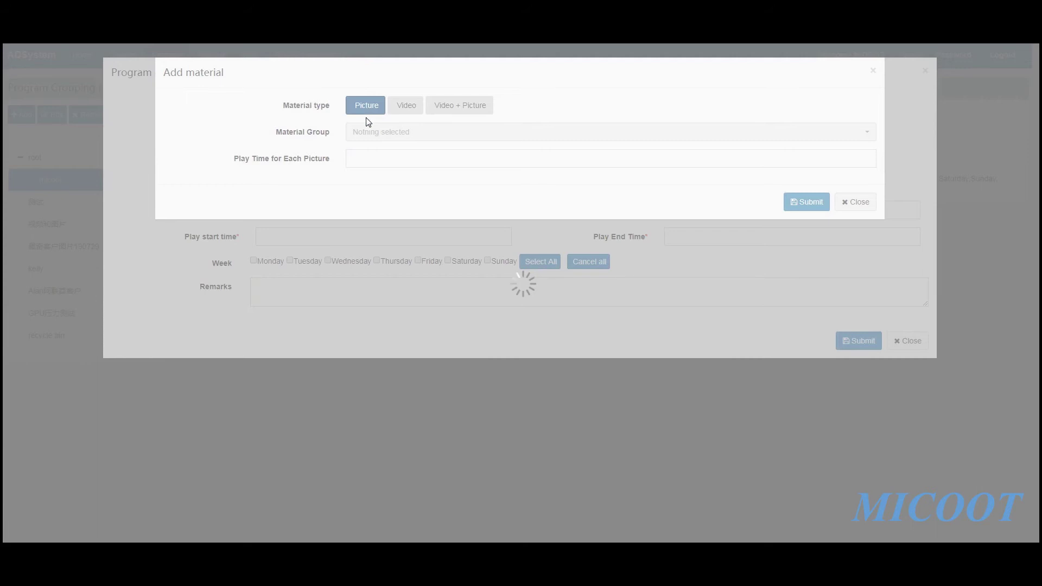
click(369, 135)
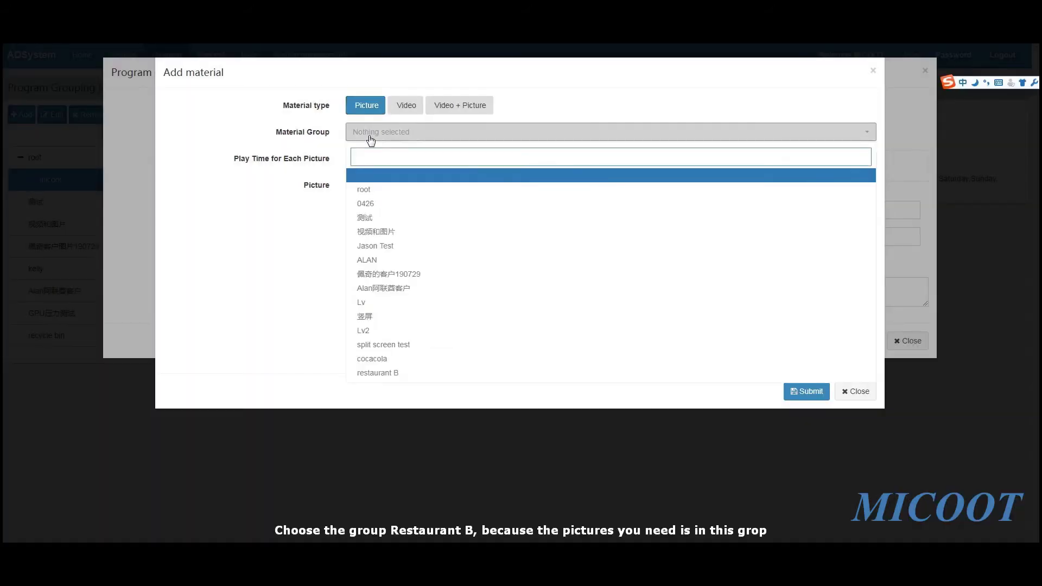
click(388, 377)
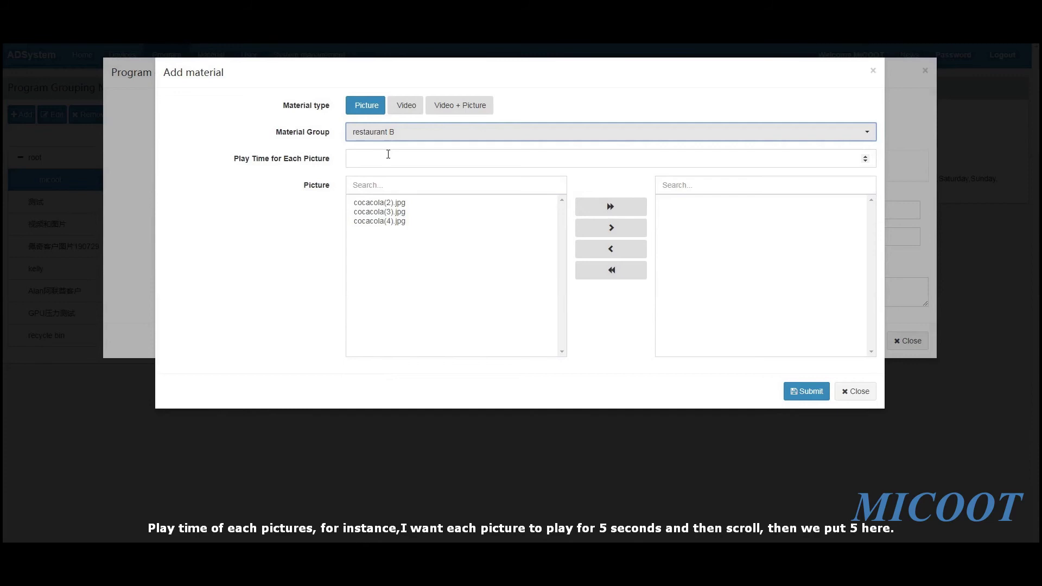
click(388, 155)
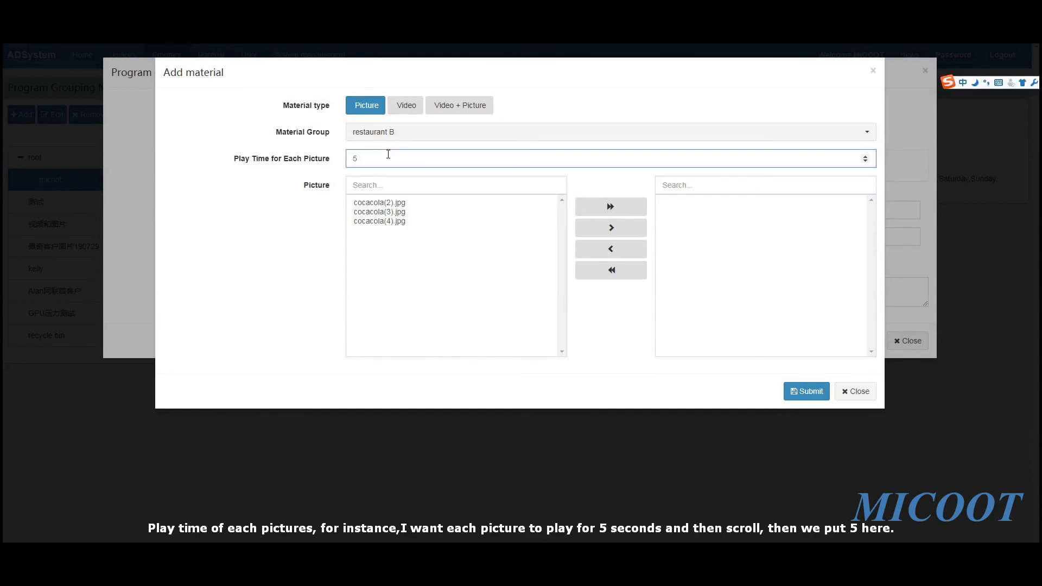
click(446, 245)
Try adding all restaurant B pictures to the chosen list, then remove them again
click(283, 233)
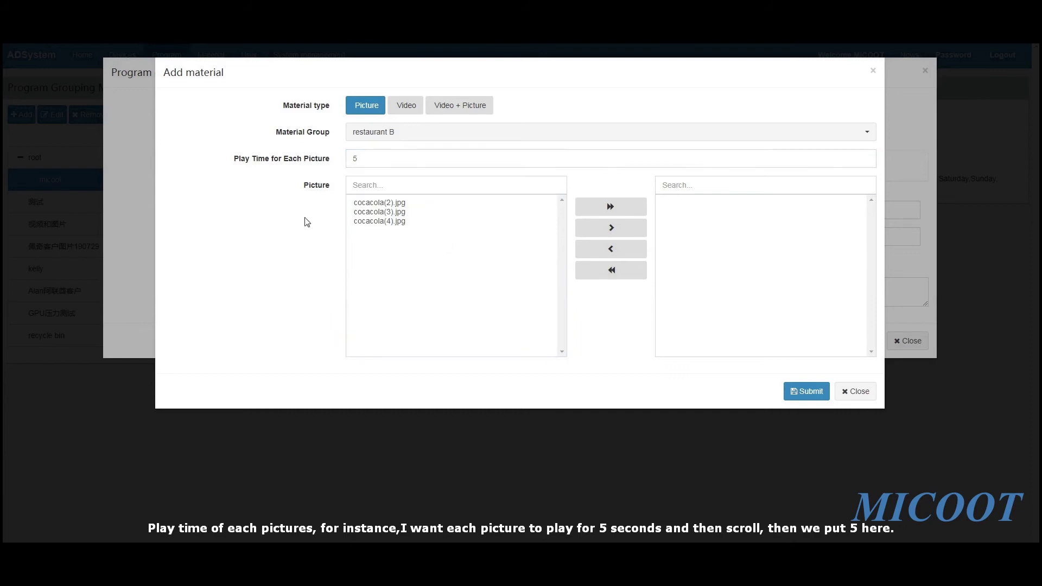
click(382, 204)
click(382, 212)
click(382, 223)
click(389, 204)
click(620, 207)
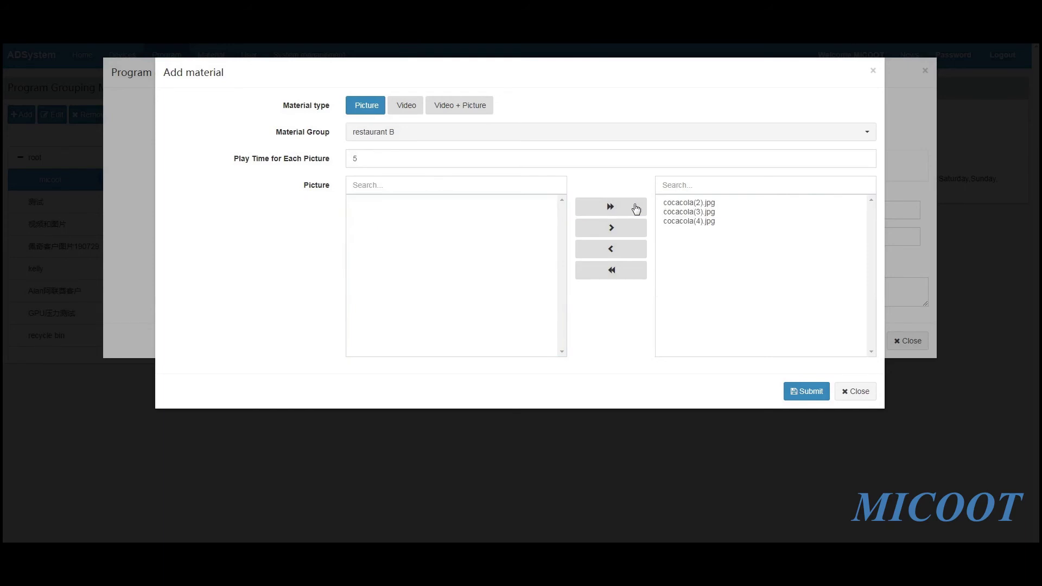
click(613, 274)
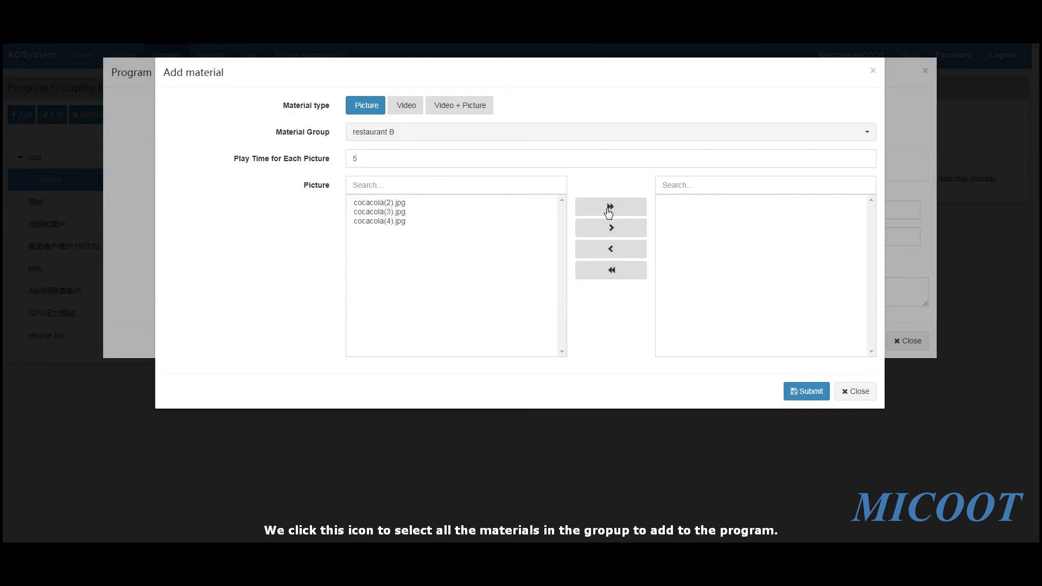
click(614, 211)
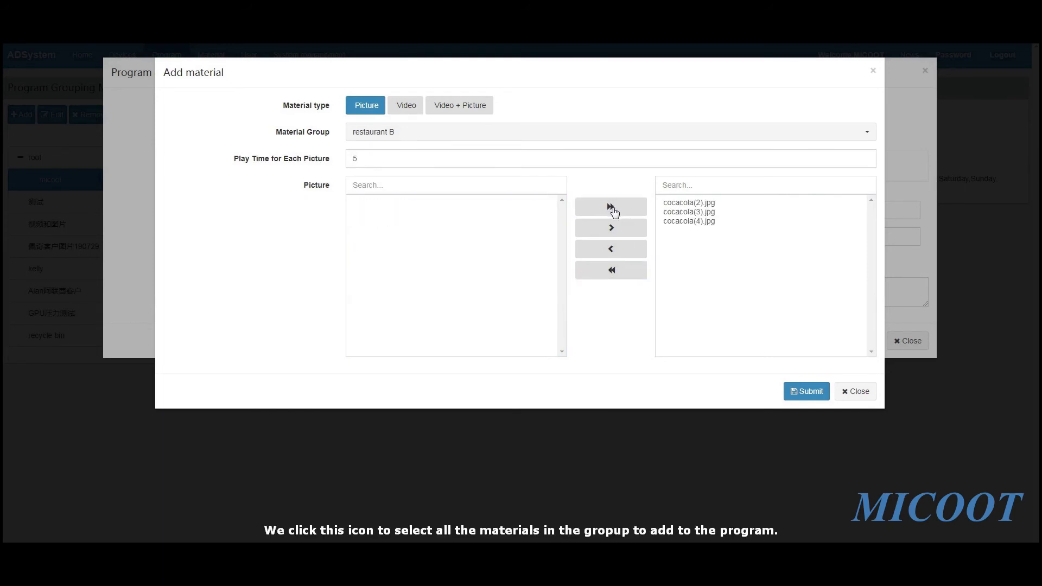
click(613, 271)
Add cocacola(2).jpg, cocacola(3).jpg and cocacola(4).jpg individually and submit them
click(375, 203)
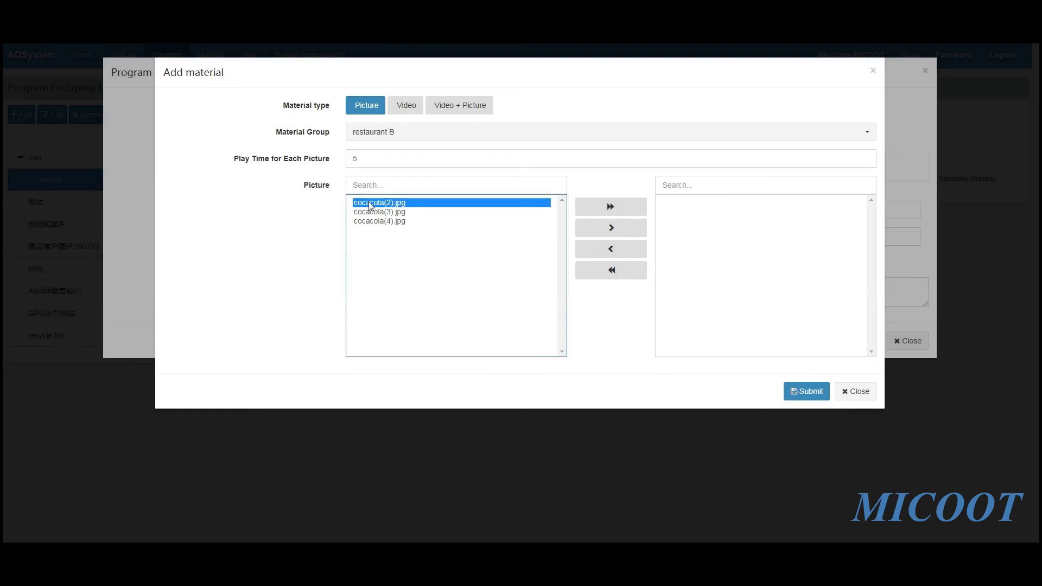
click(596, 227)
click(401, 205)
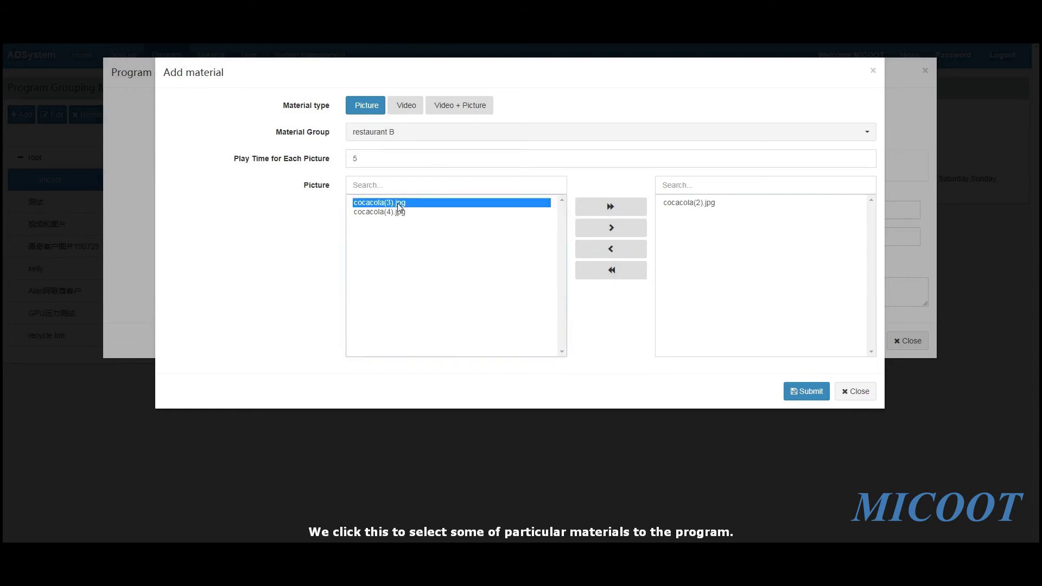
click(614, 228)
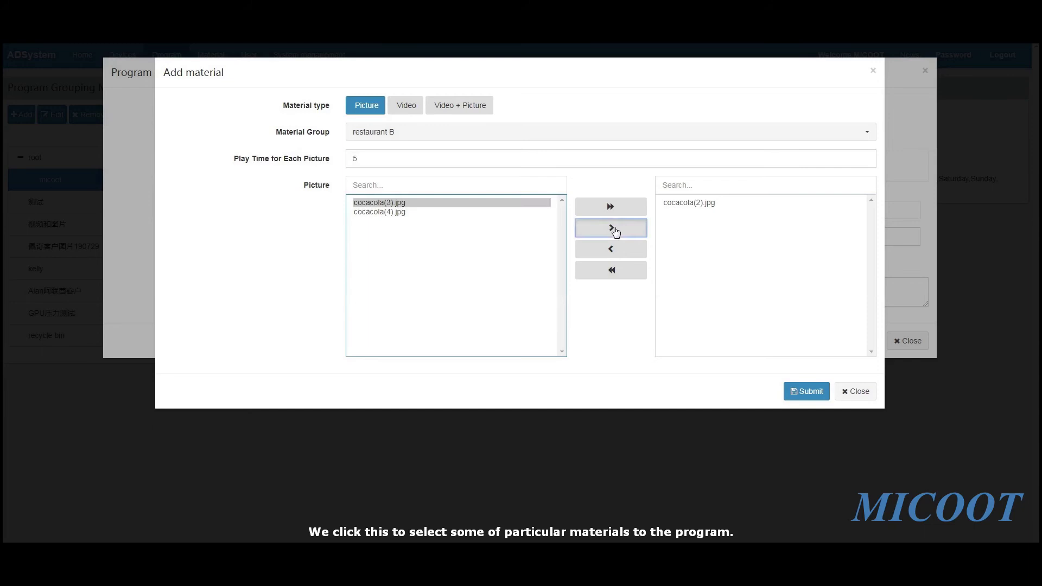
click(400, 205)
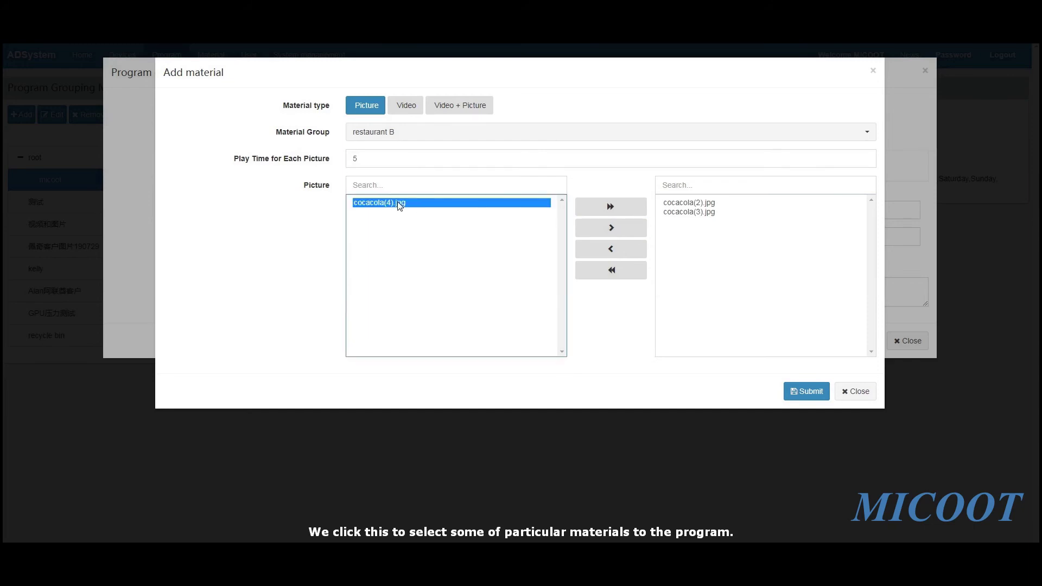
click(612, 231)
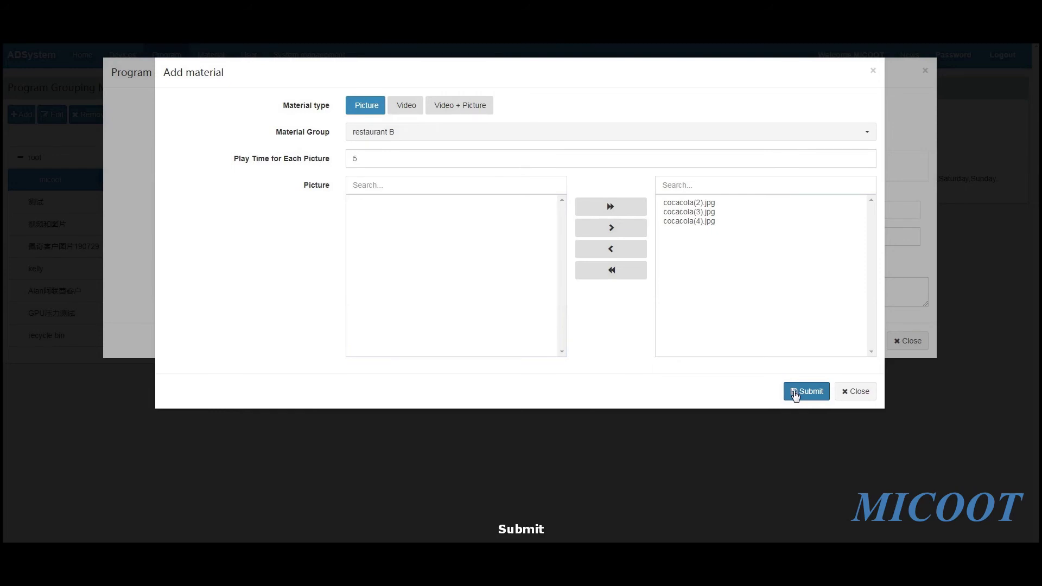
click(794, 393)
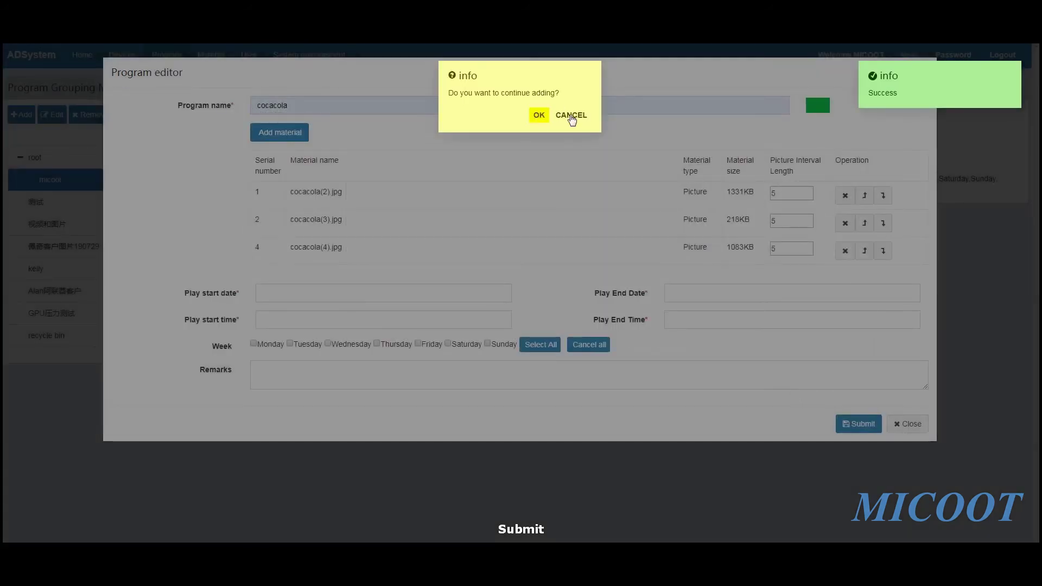
Decline adding more material and keep each picture's 5-second interval
click(558, 114)
click(1007, 72)
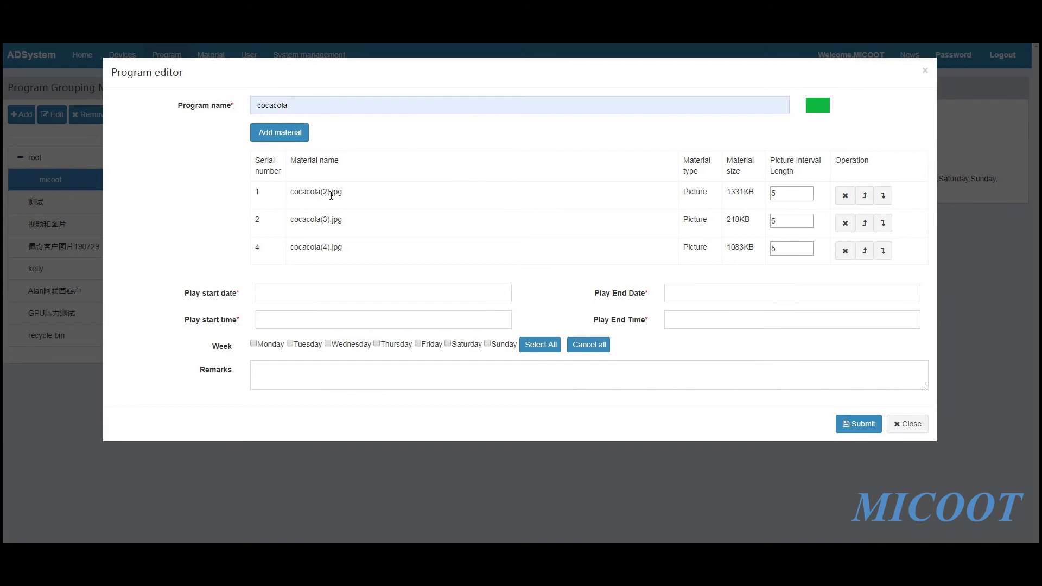
drag(784, 195, 675, 251)
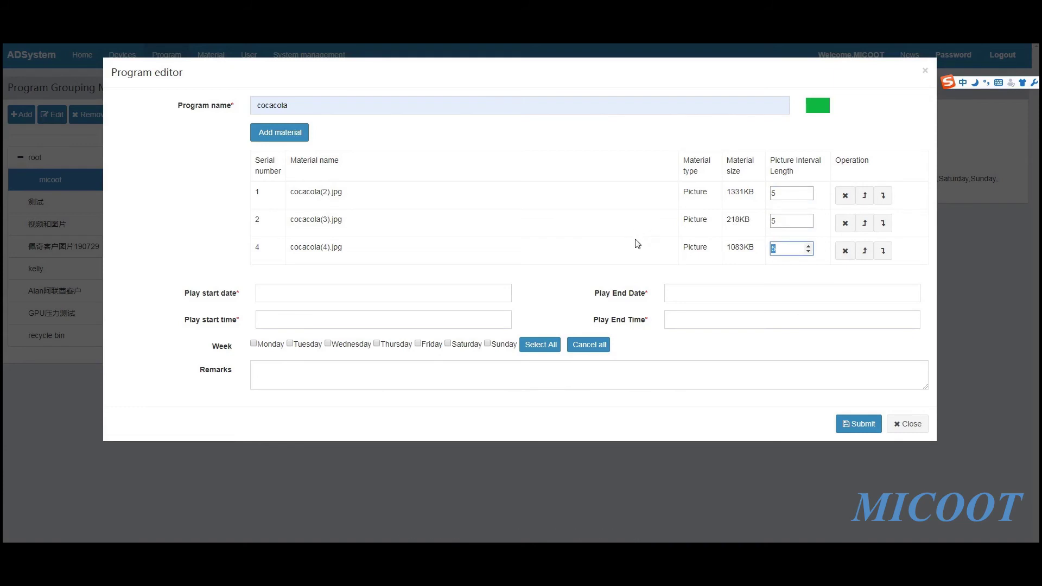
click(637, 243)
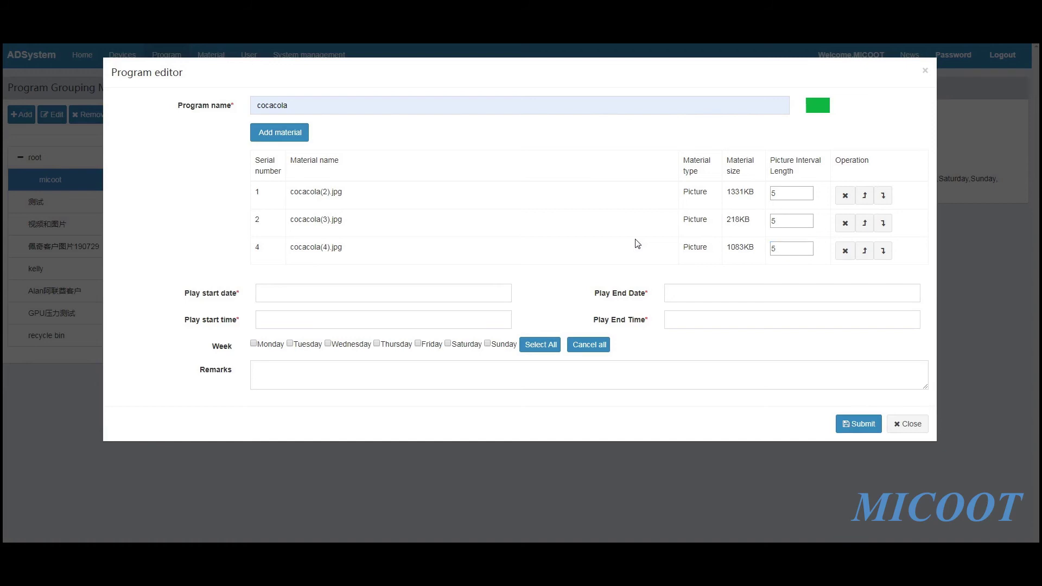
Set the play dates from 2019-09-26 to 2019-09-30
click(306, 295)
click(333, 260)
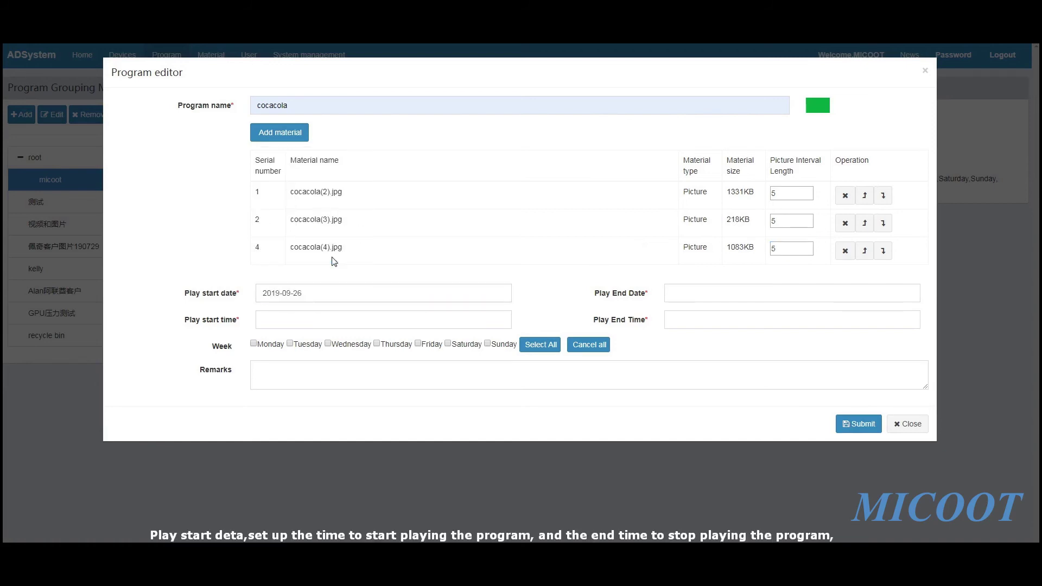
click(699, 293)
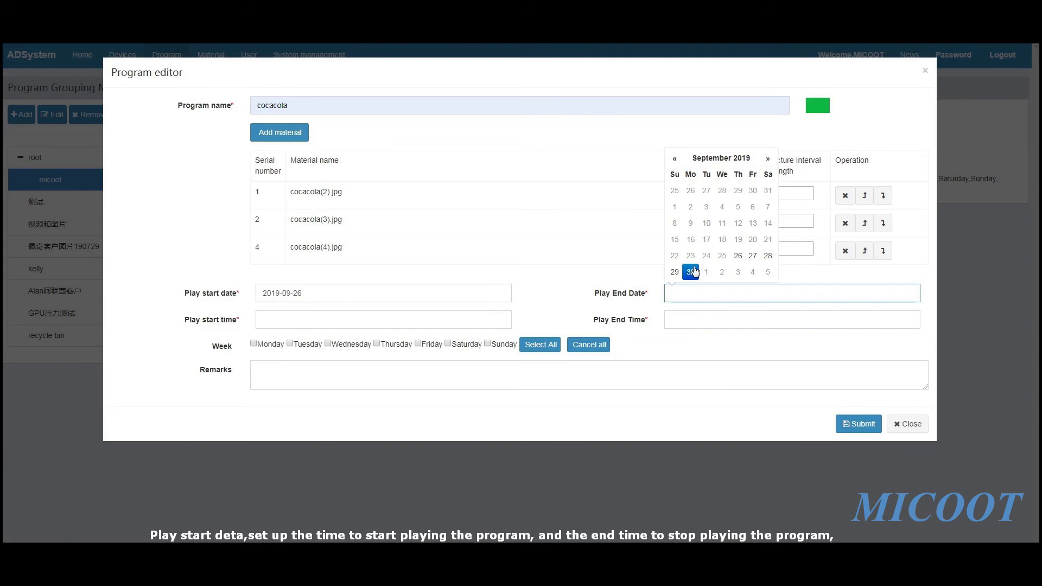
click(693, 273)
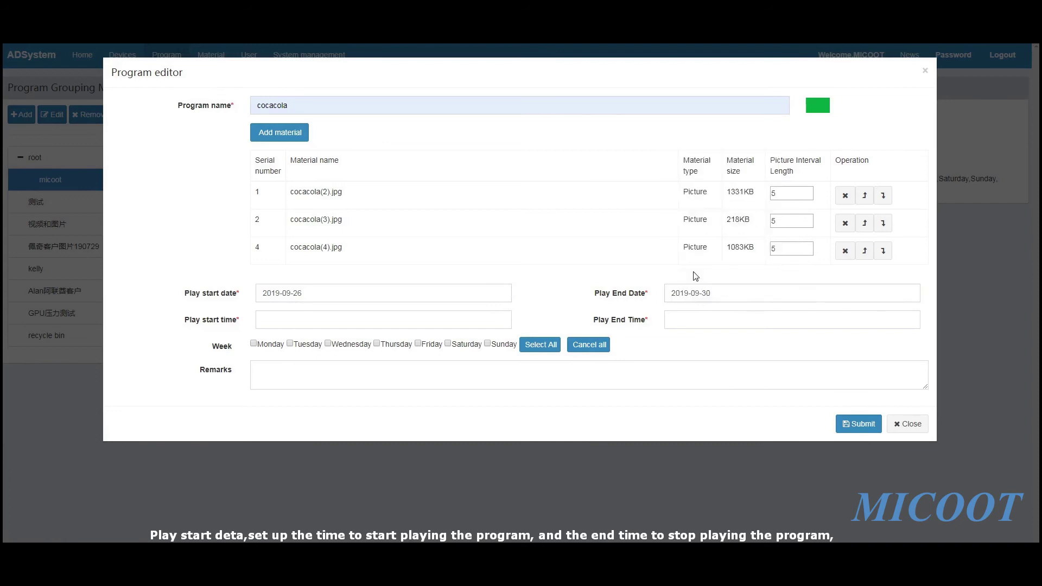
Set the play time from 8:00:00 to 20:00:00
click(302, 325)
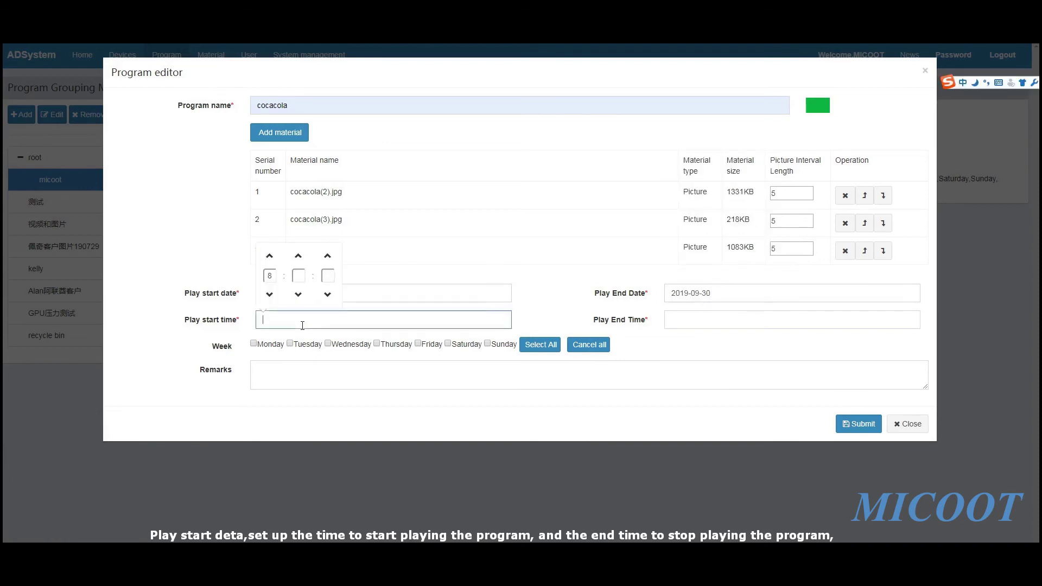
click(274, 275)
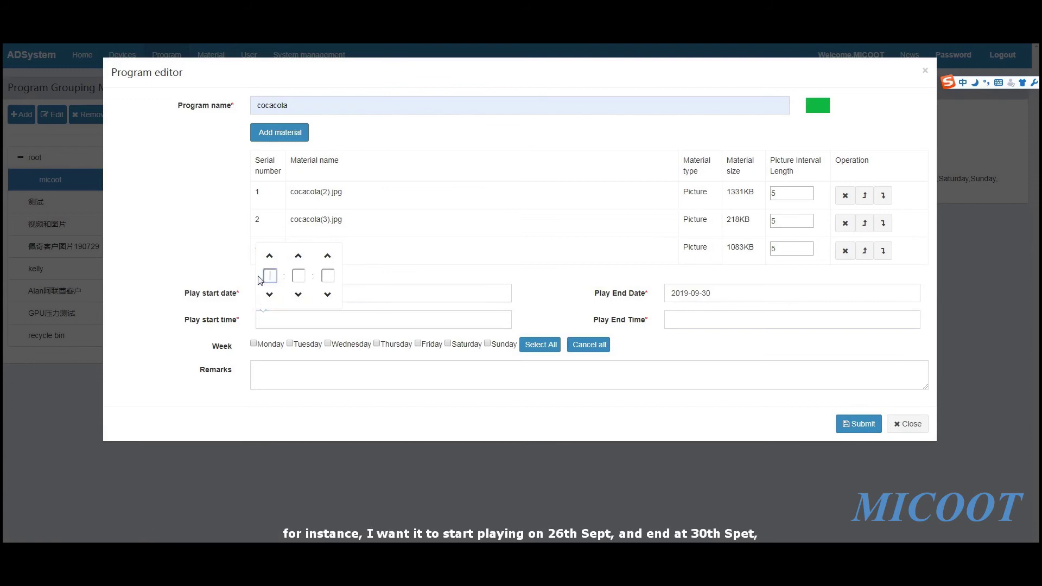
text(8:00:00)
click(546, 305)
click(694, 319)
click(677, 275)
text(20)
key(BackSpace)
text(20)
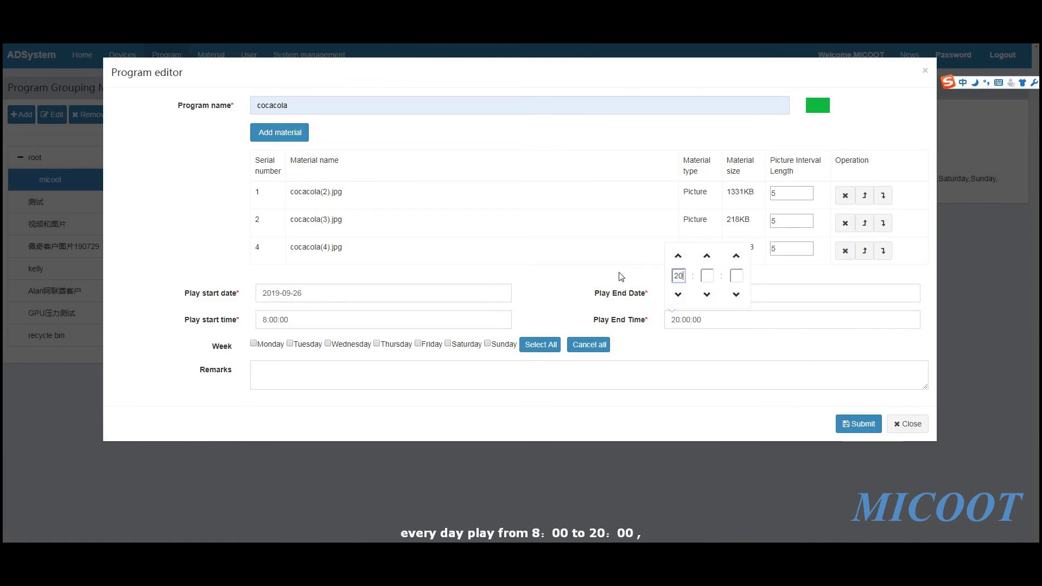
click(792, 280)
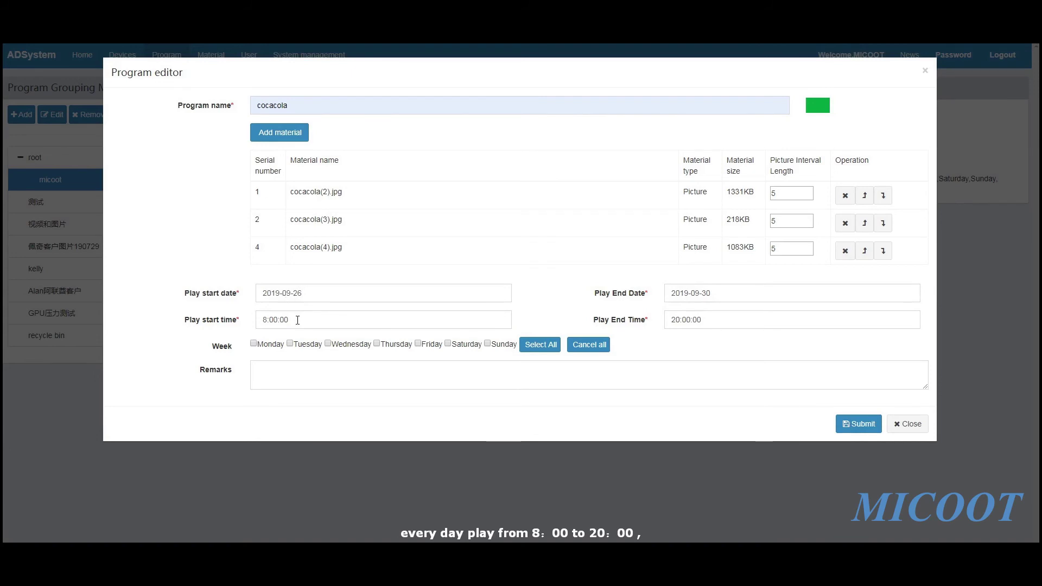
Set the play days to every day except Sunday
click(548, 346)
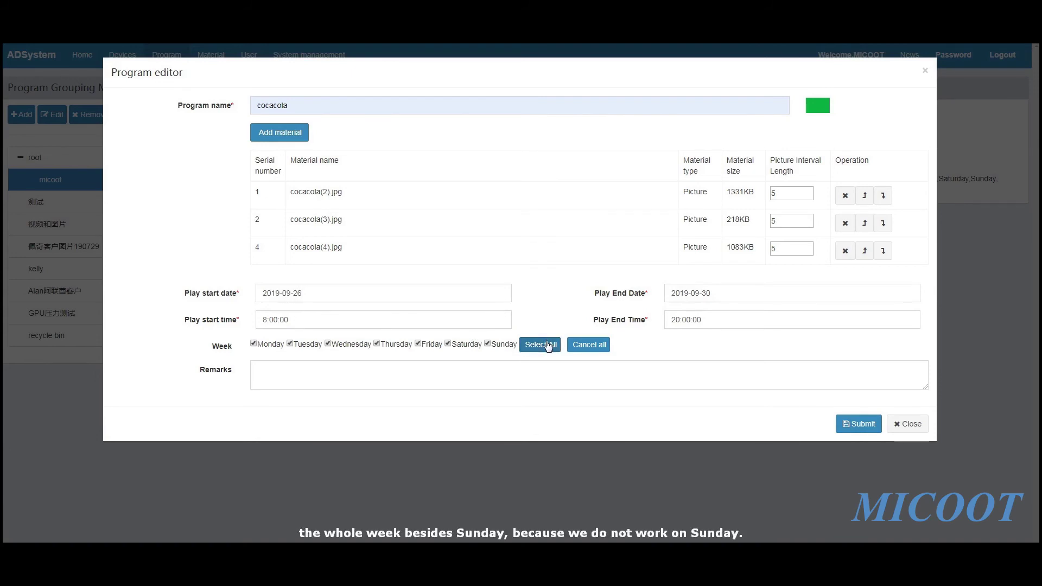
click(488, 343)
click(485, 365)
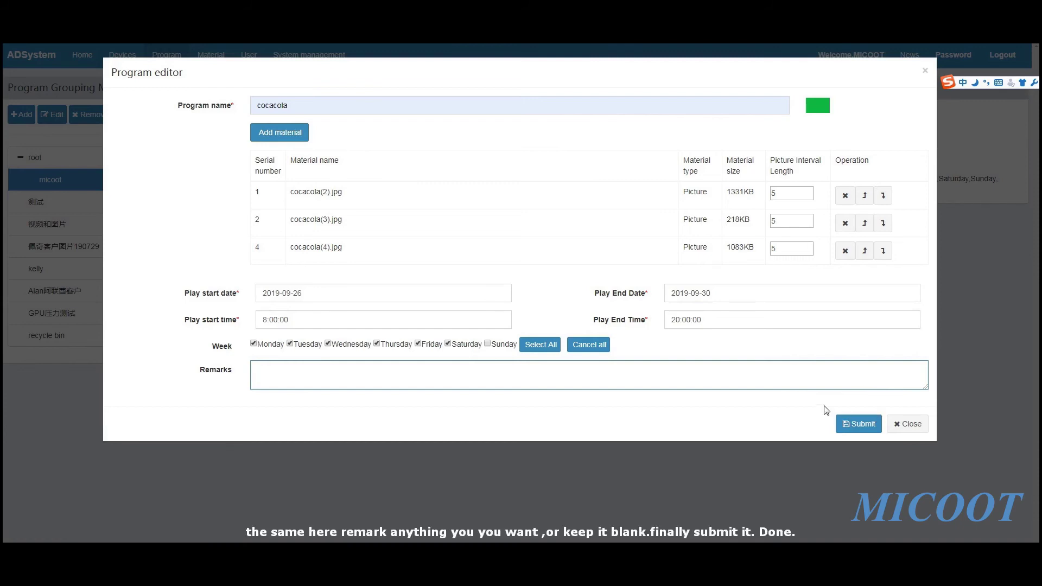
Save the cocacola program and open its picture preview from the list
click(857, 423)
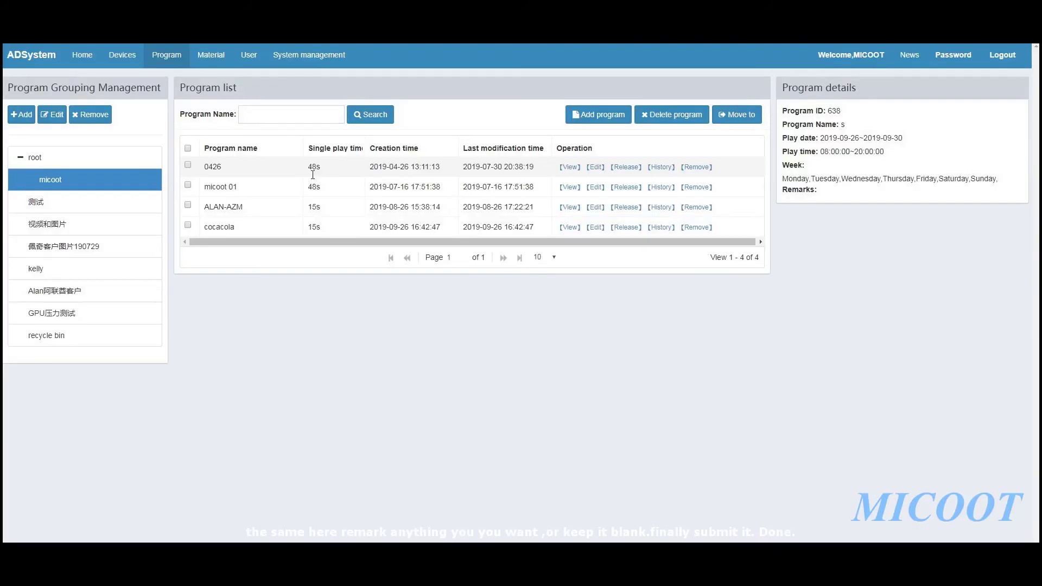
click(288, 222)
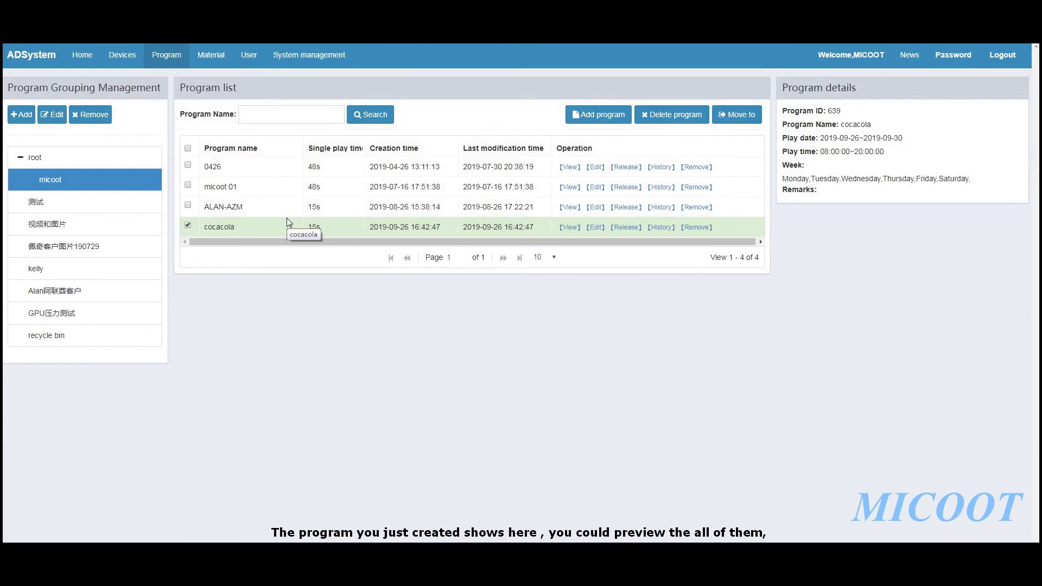
click(569, 227)
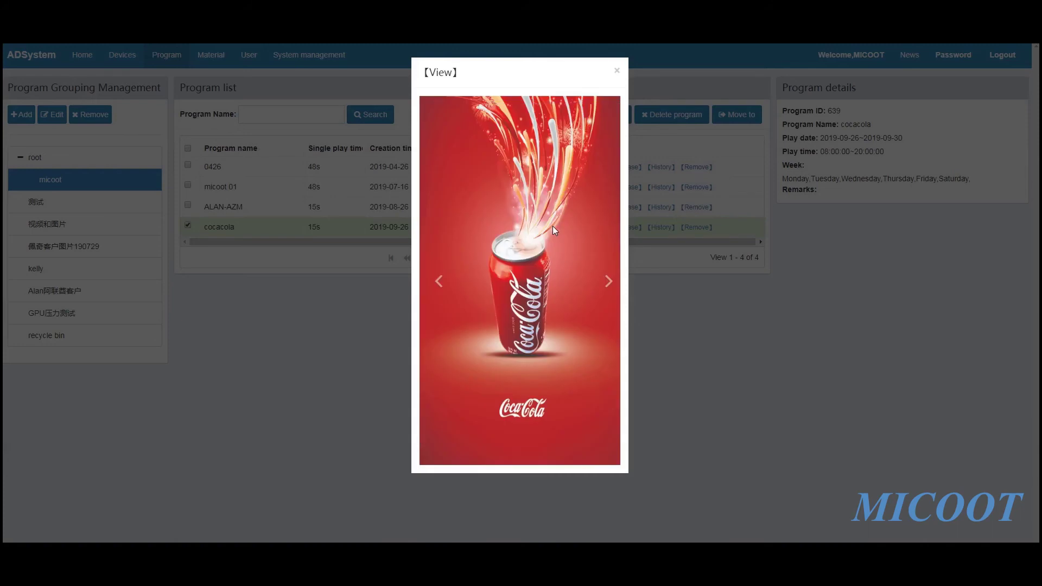
Step through the cocacola pictures in the preview, then close it
click(608, 282)
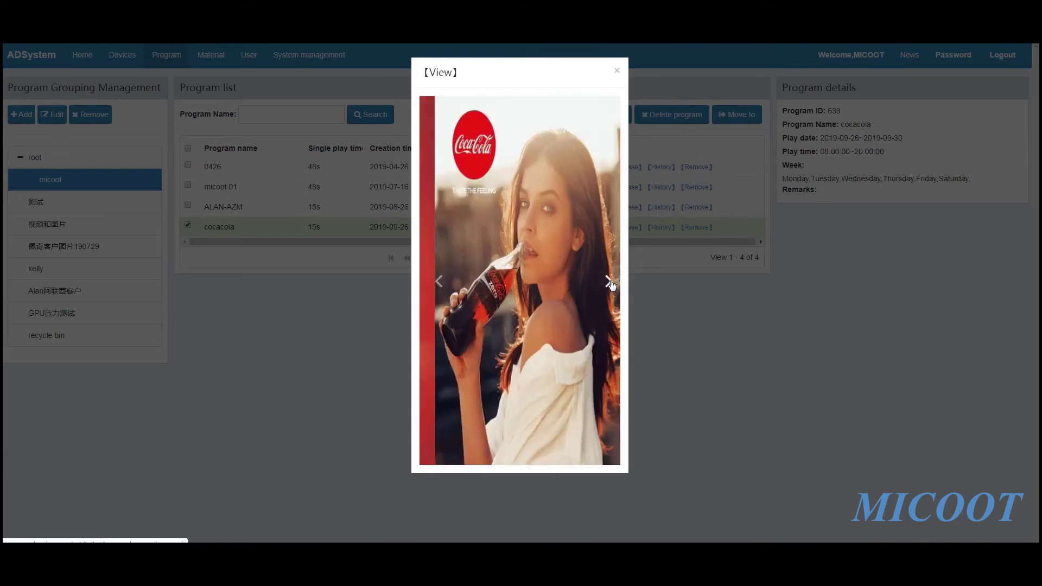
click(611, 286)
click(612, 286)
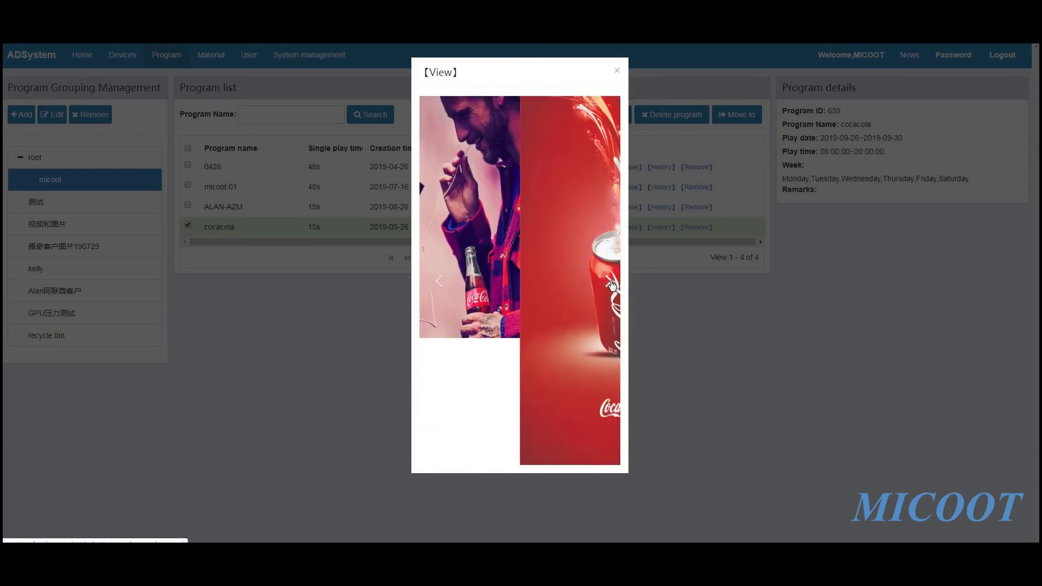
click(608, 281)
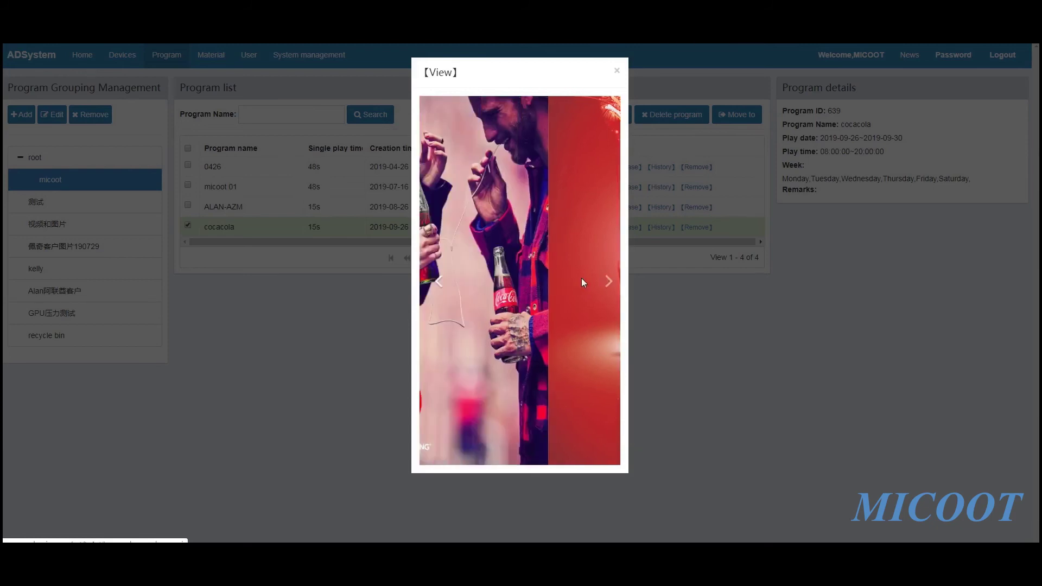
click(611, 283)
click(617, 72)
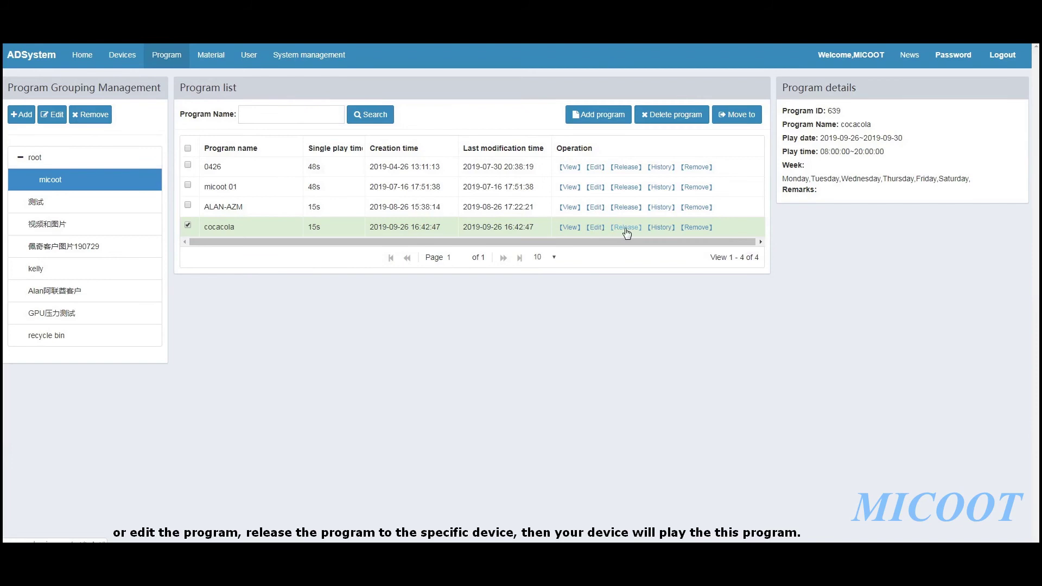
Review cocacola's Locations and TEST1 release groups without releasing, then open its History
click(626, 228)
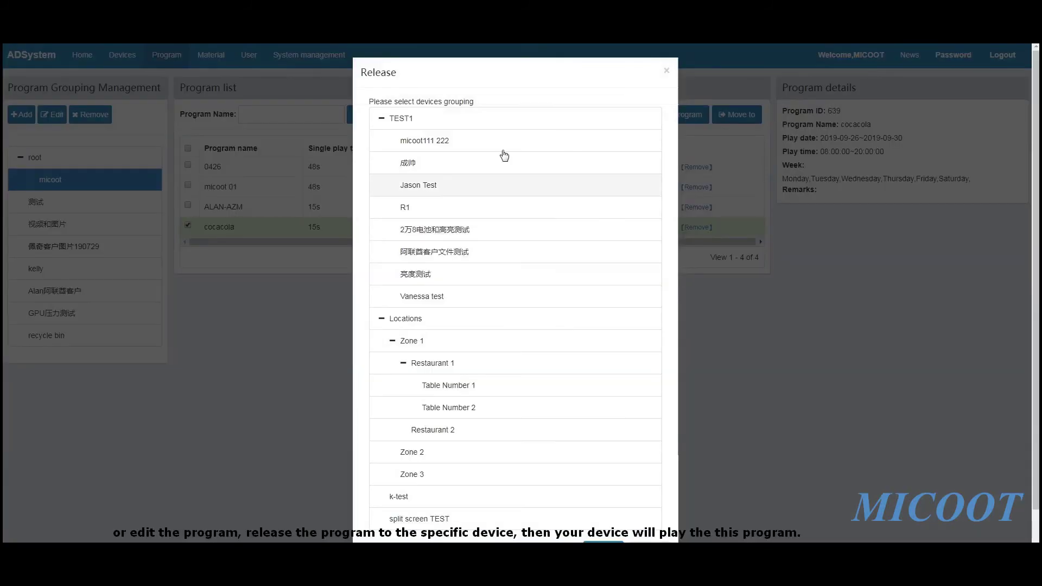
click(383, 319)
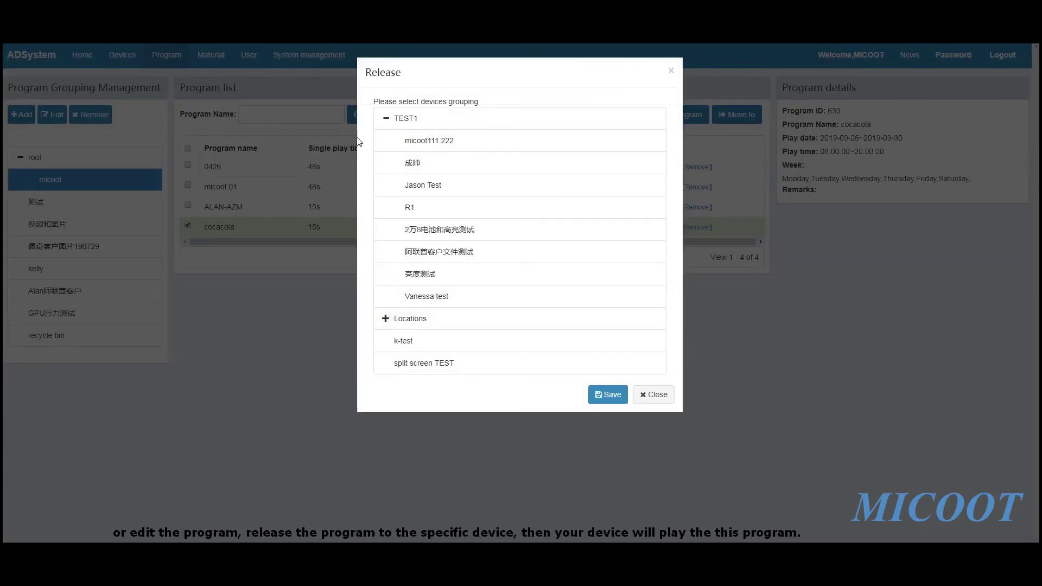
click(383, 118)
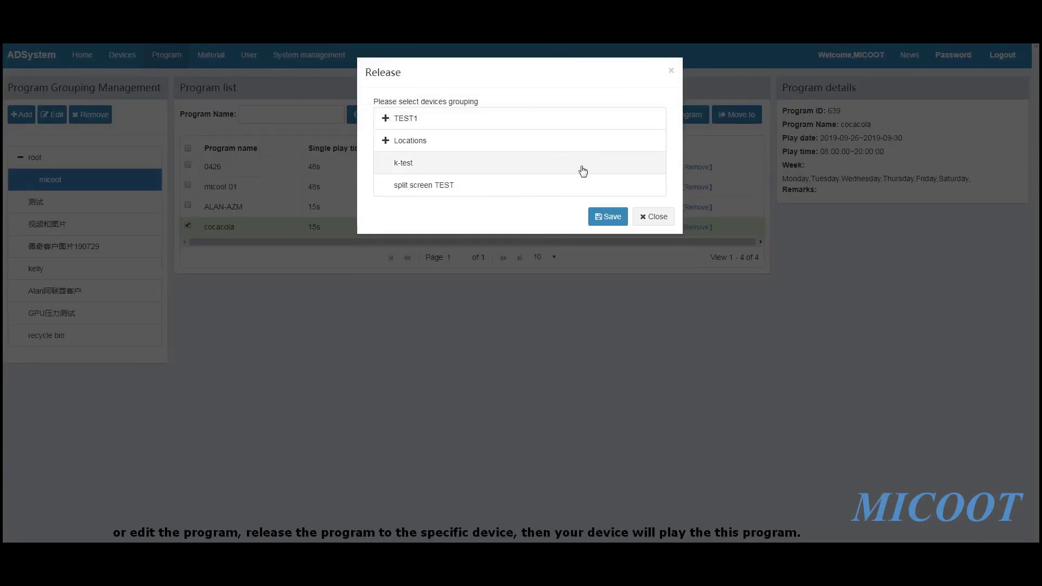
click(654, 216)
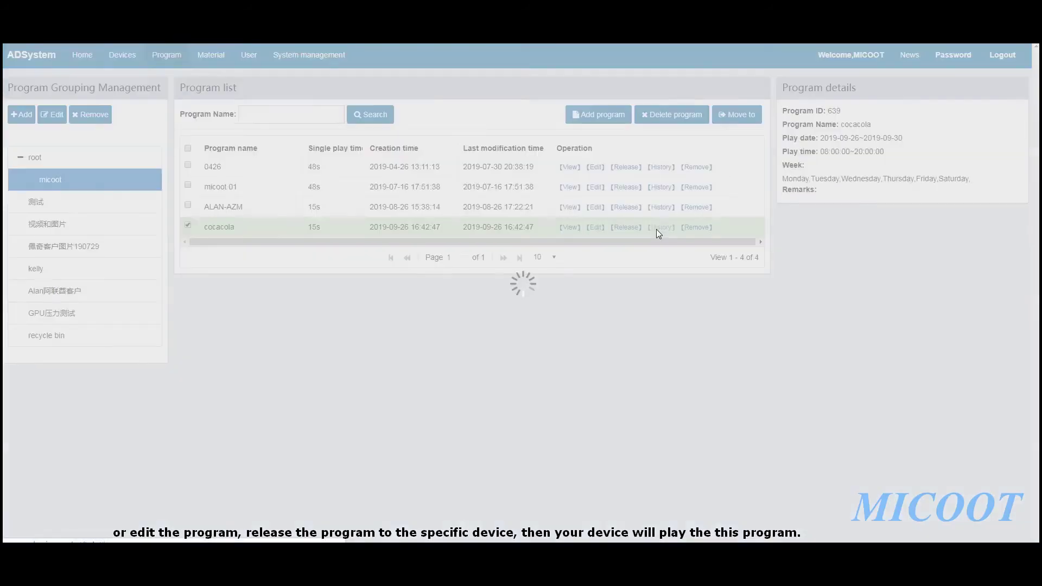
click(656, 229)
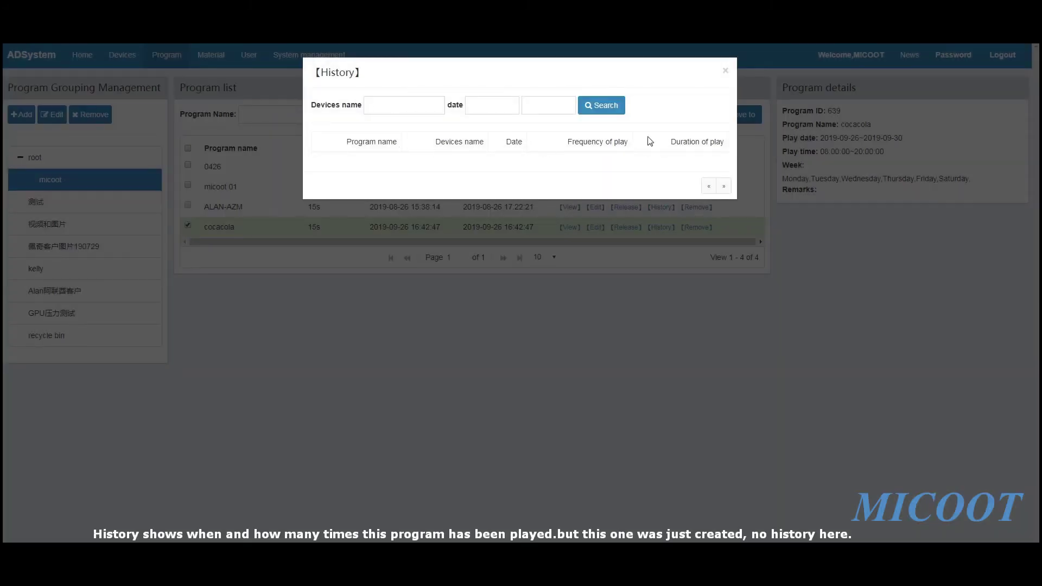
Close the cocacola History window
click(726, 70)
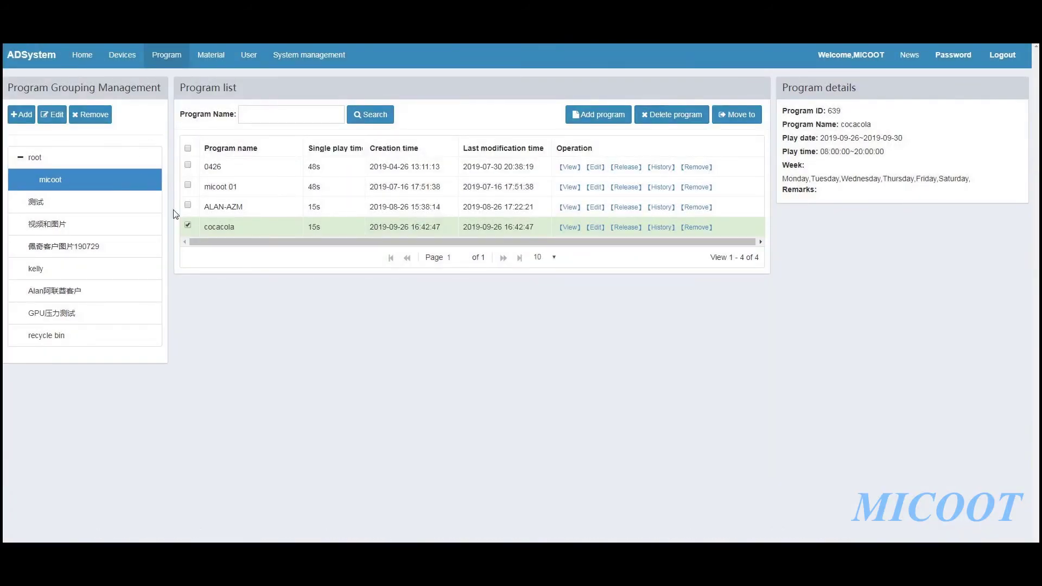
Tick all programs, cancel moving them with root kept, then untick cocacola
click(187, 148)
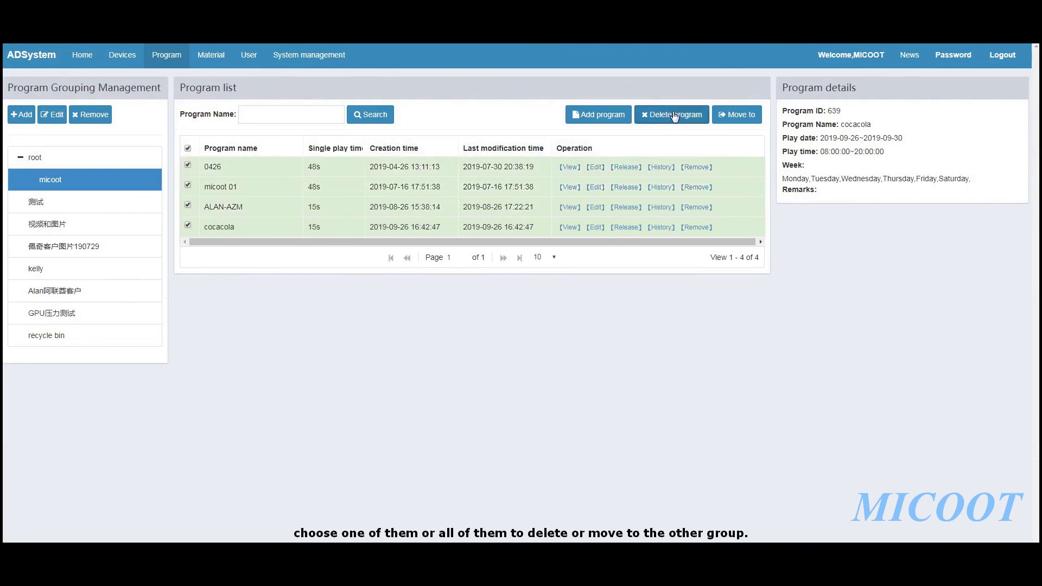
click(738, 115)
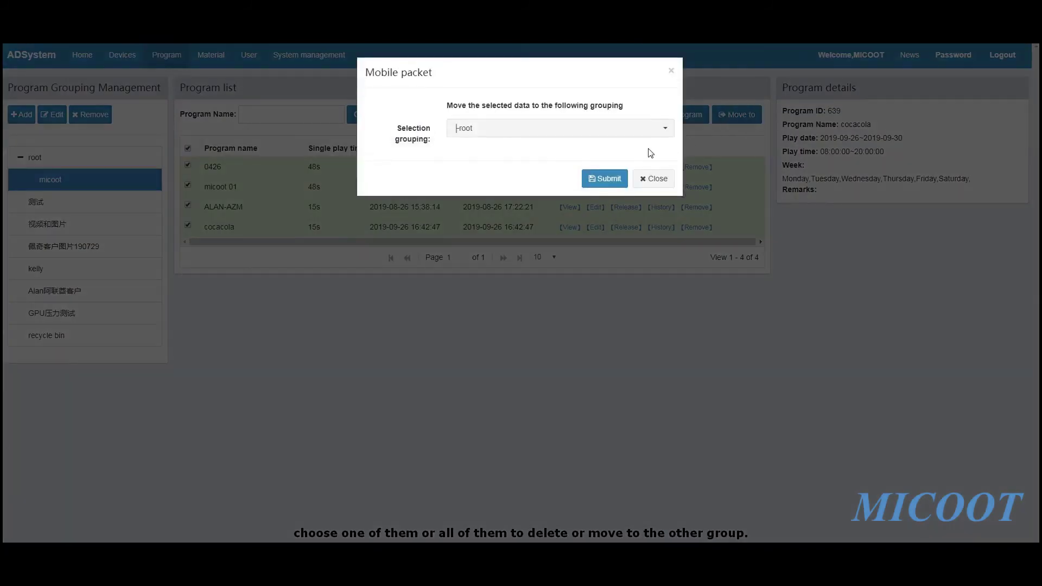
click(552, 132)
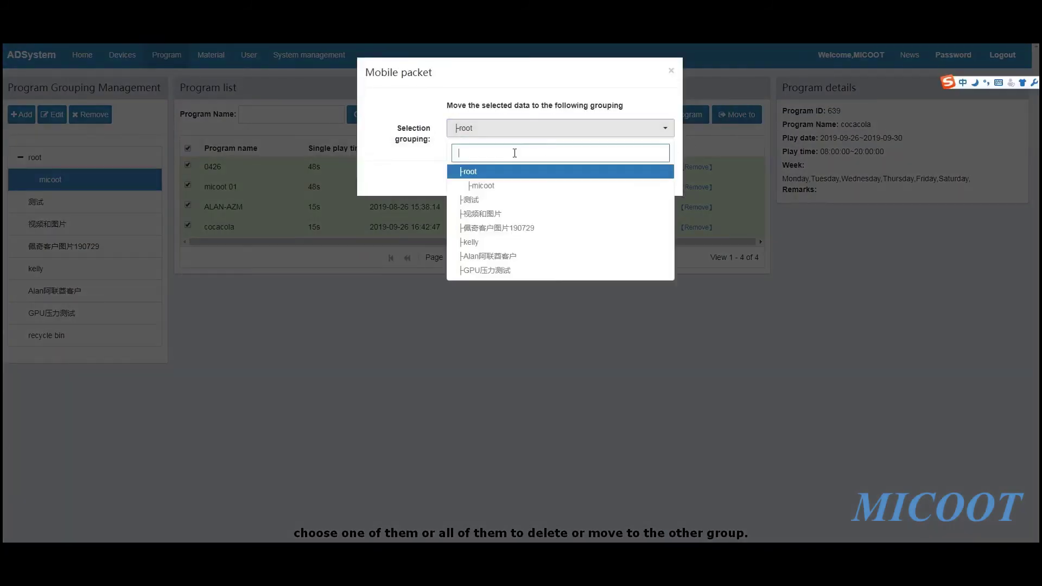
click(418, 176)
click(656, 178)
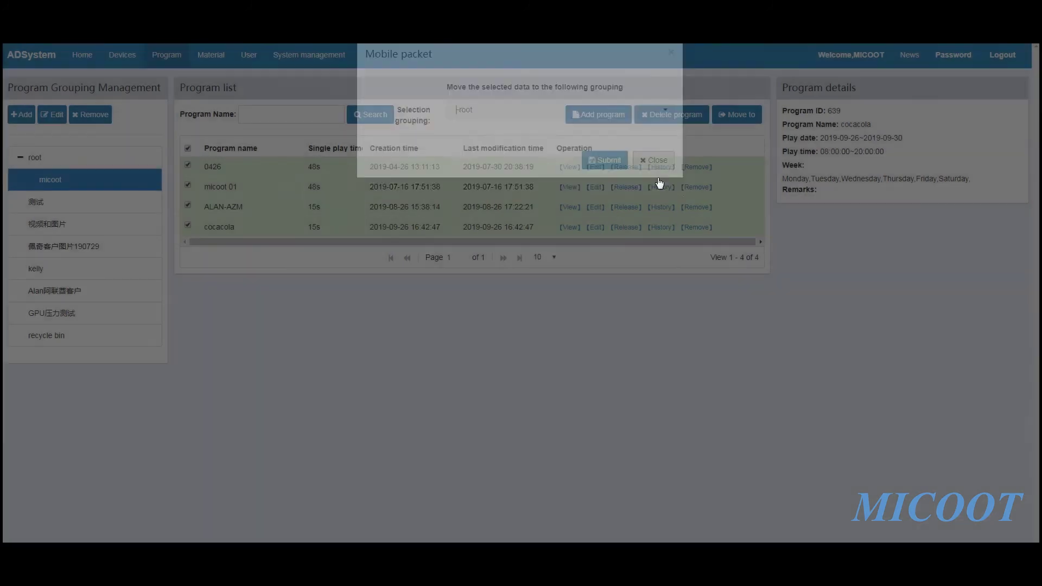
click(362, 233)
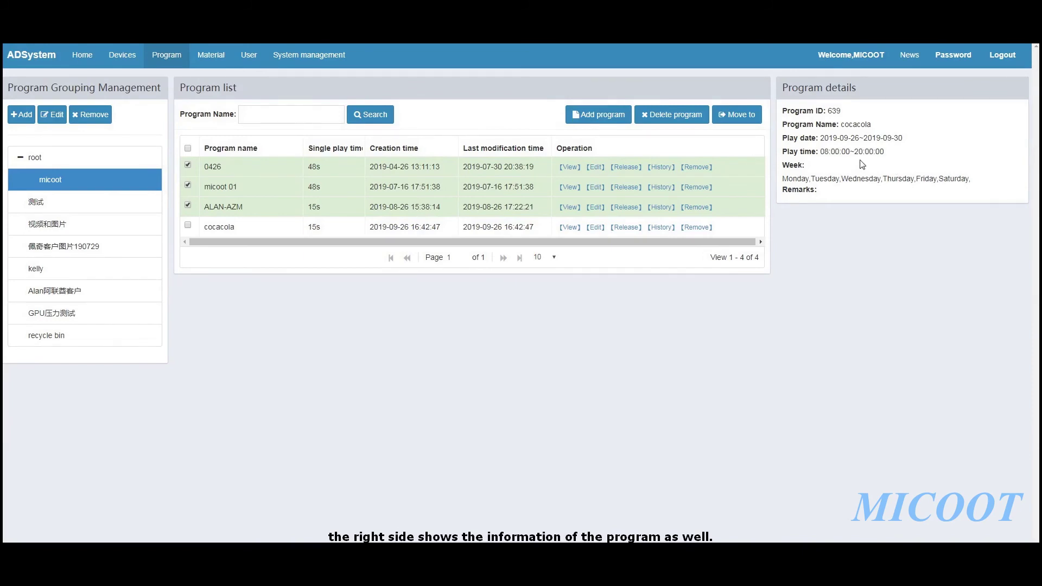
Open Devices and show TEST1's configuration, collapsing the TEST1 and Locations groups
click(121, 60)
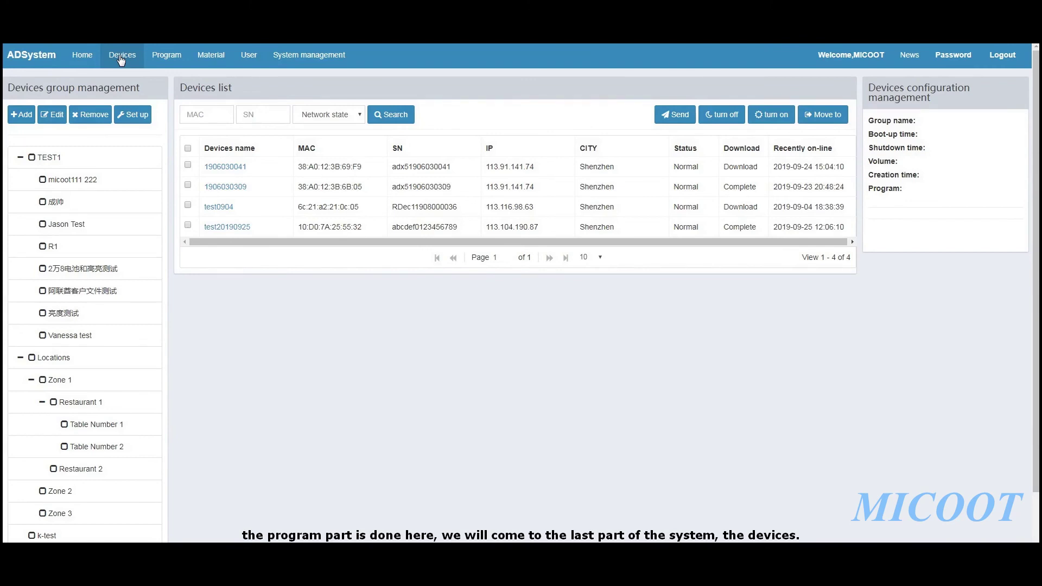
click(24, 161)
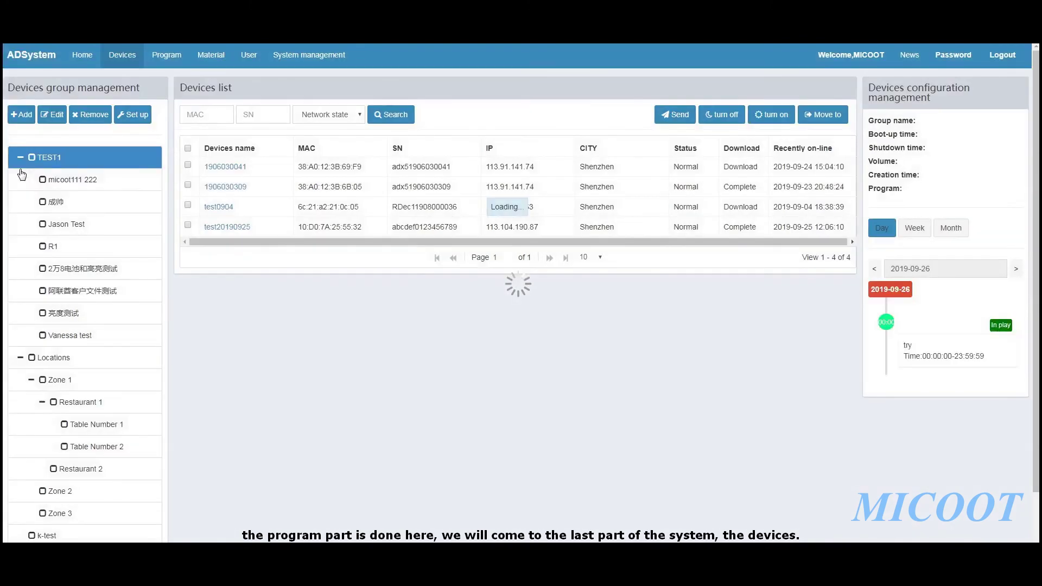
click(22, 161)
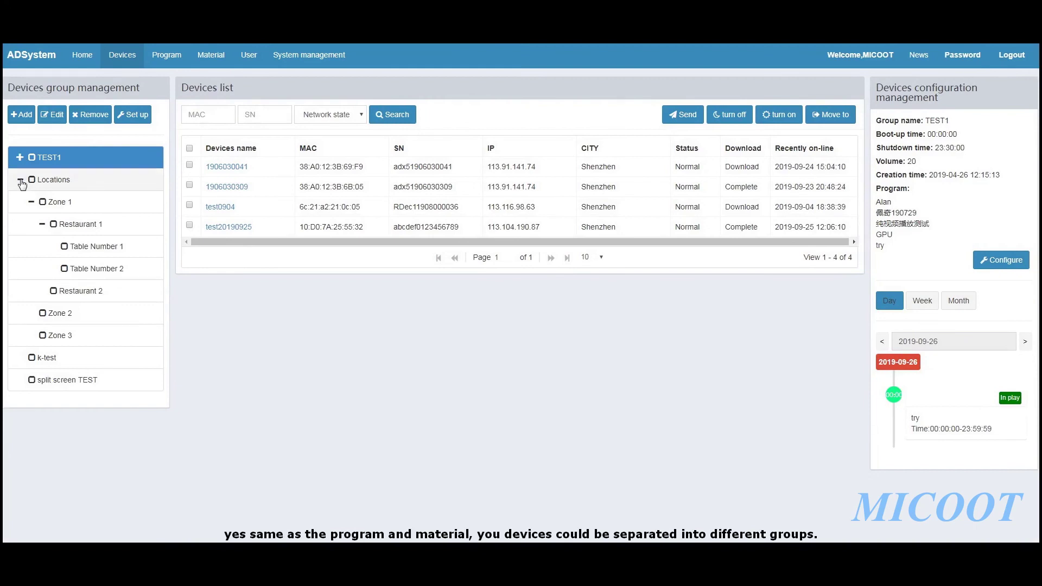
click(21, 180)
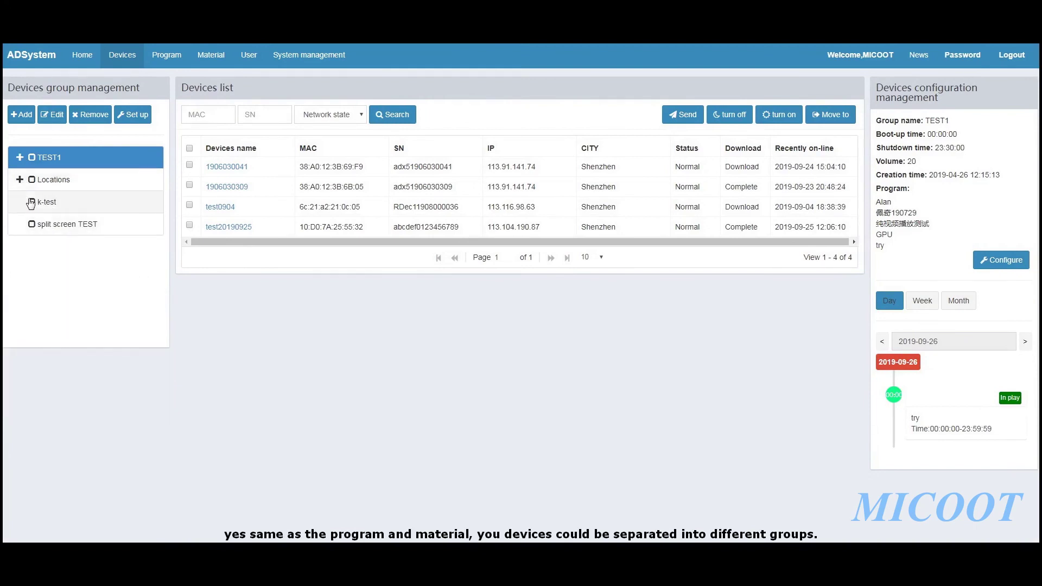
click(20, 180)
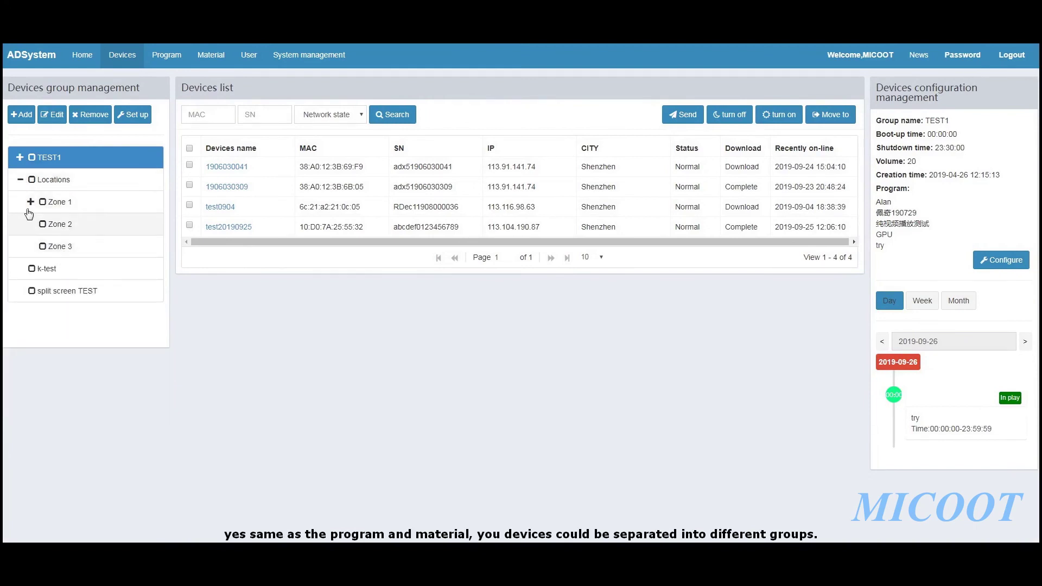
click(20, 180)
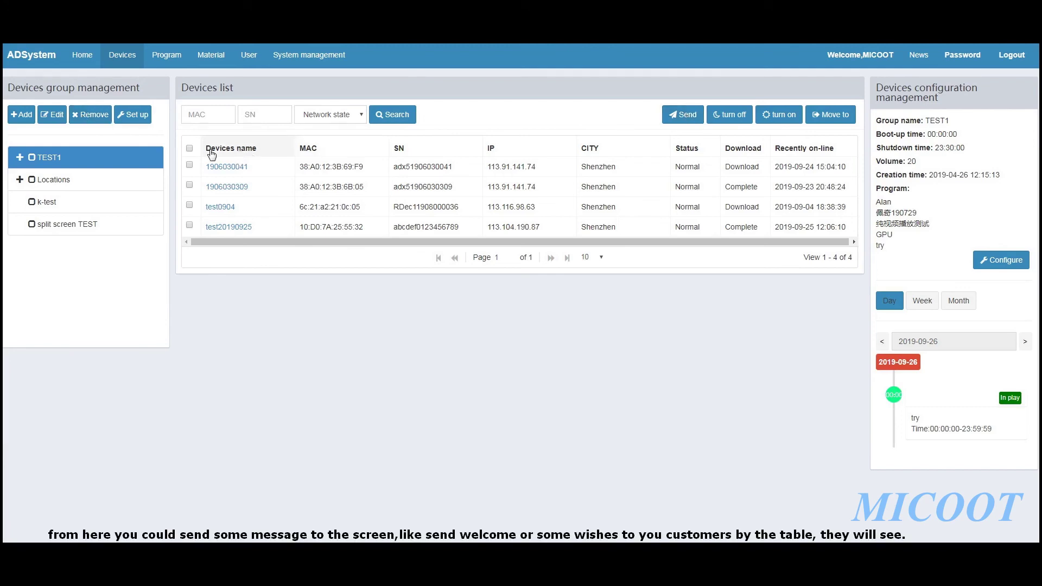
Draft a 'welcome' message to all four TEST1 devices, then close without sending
click(190, 148)
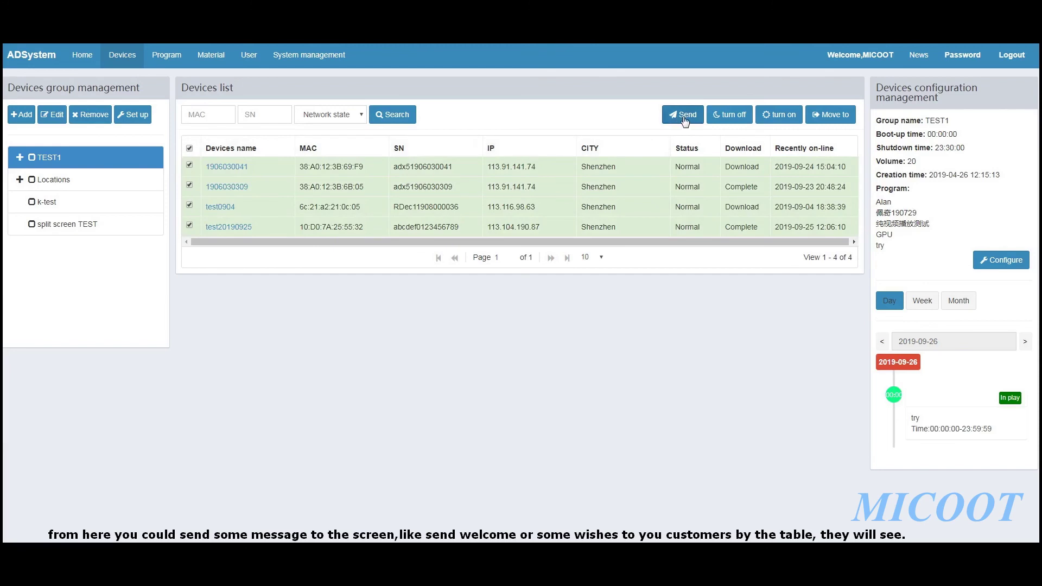
click(684, 115)
click(494, 158)
text(welcome)
key(space)
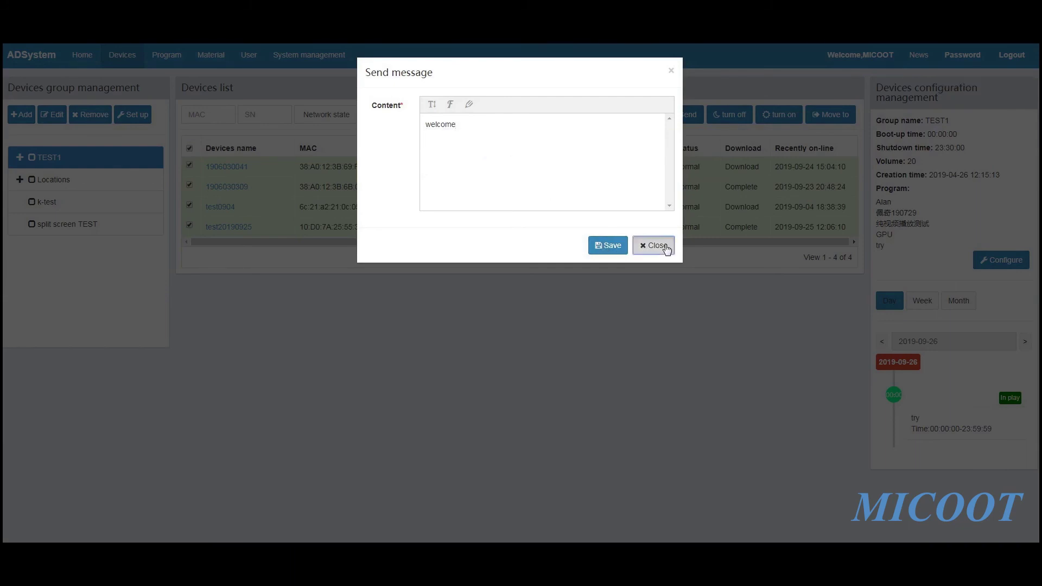
click(654, 245)
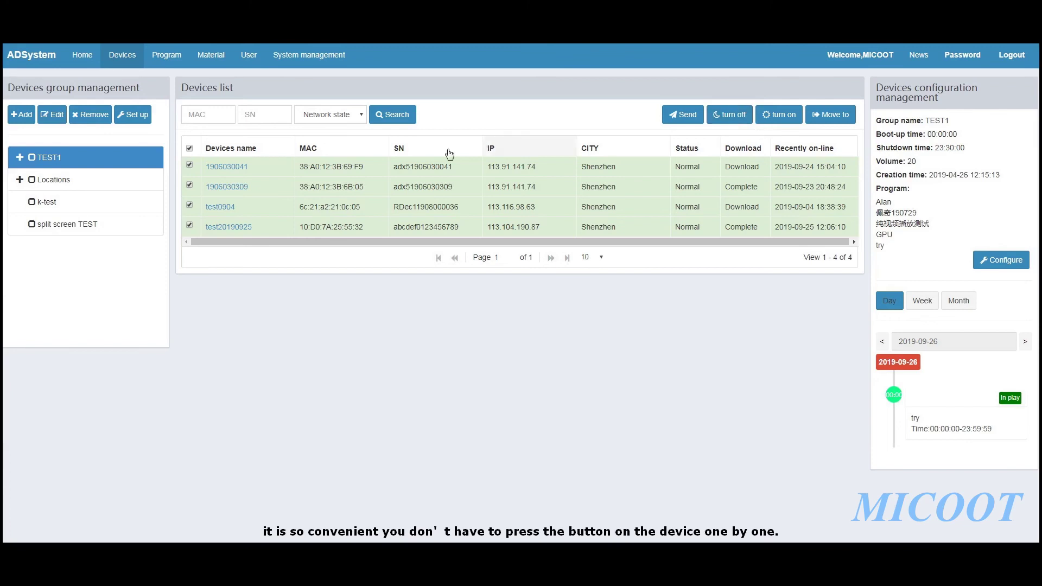
Delete all of TEST1's existing play programs, starting with Alan, until the list is empty
click(996, 264)
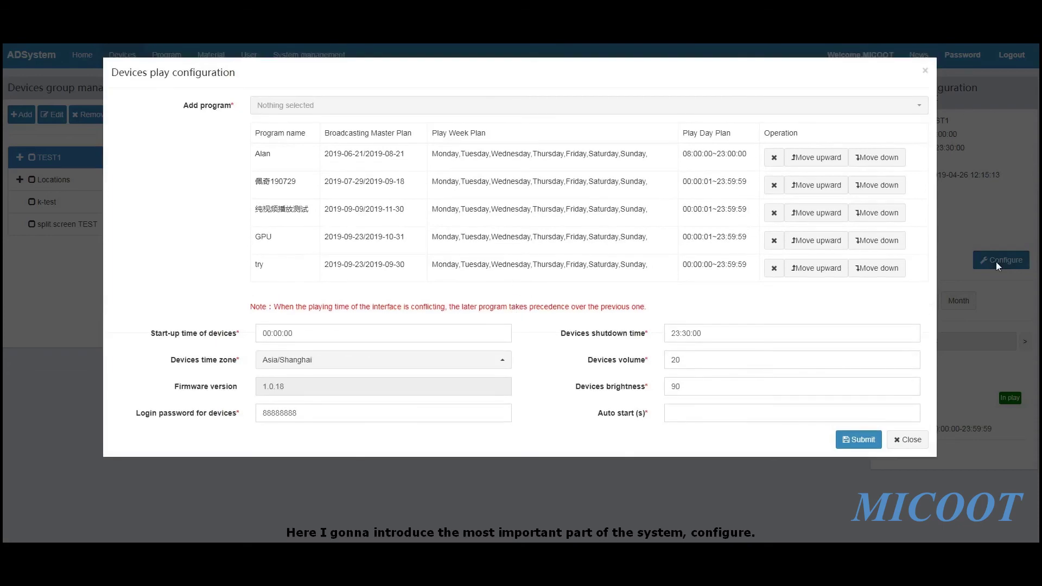
click(773, 158)
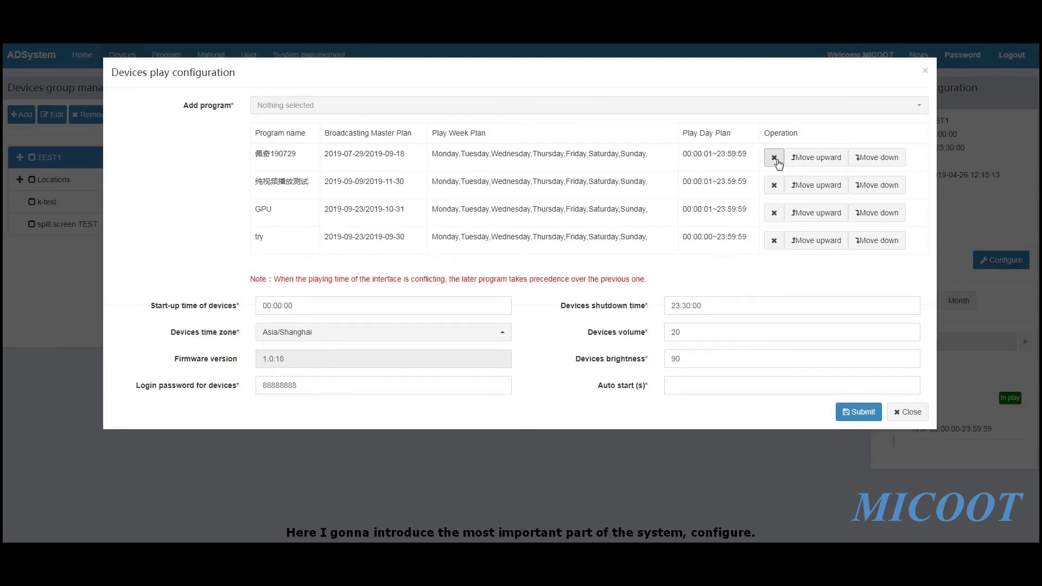
click(773, 158)
click(774, 158)
click(774, 158)
click(773, 158)
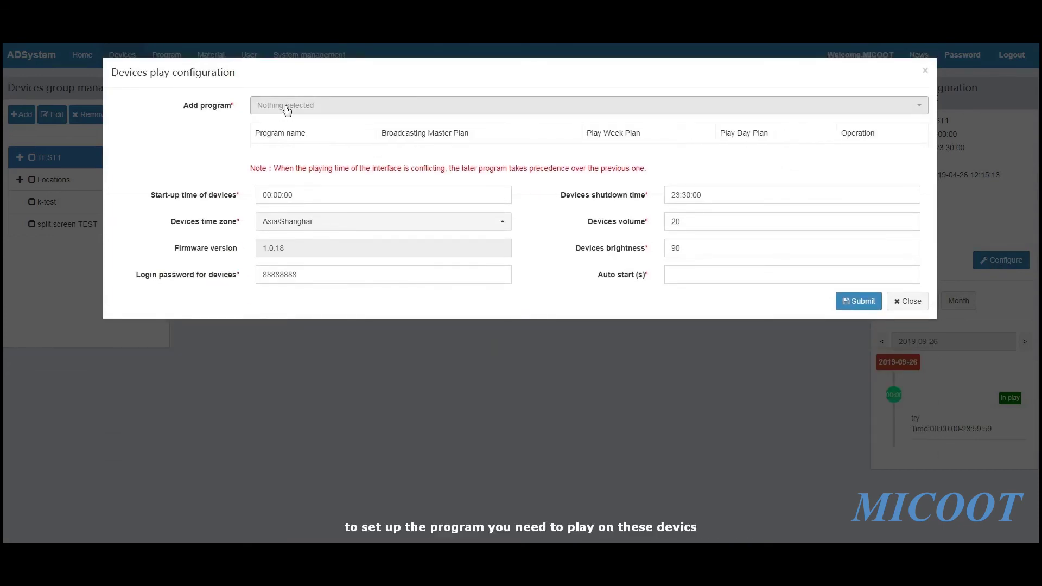
click(288, 108)
click(318, 108)
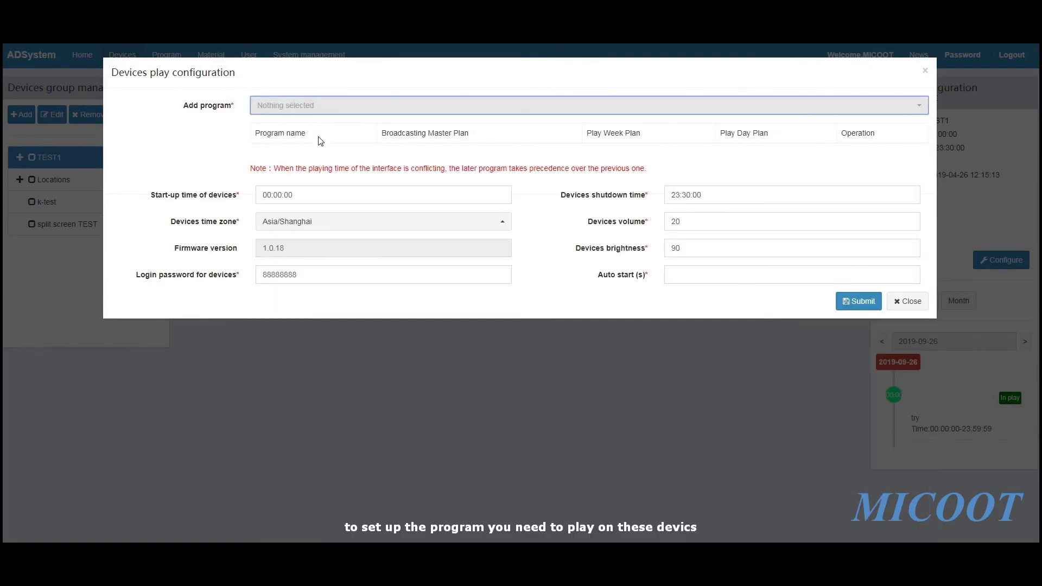
Add cocacola from the program list as TEST1's only program
click(345, 110)
click(345, 110)
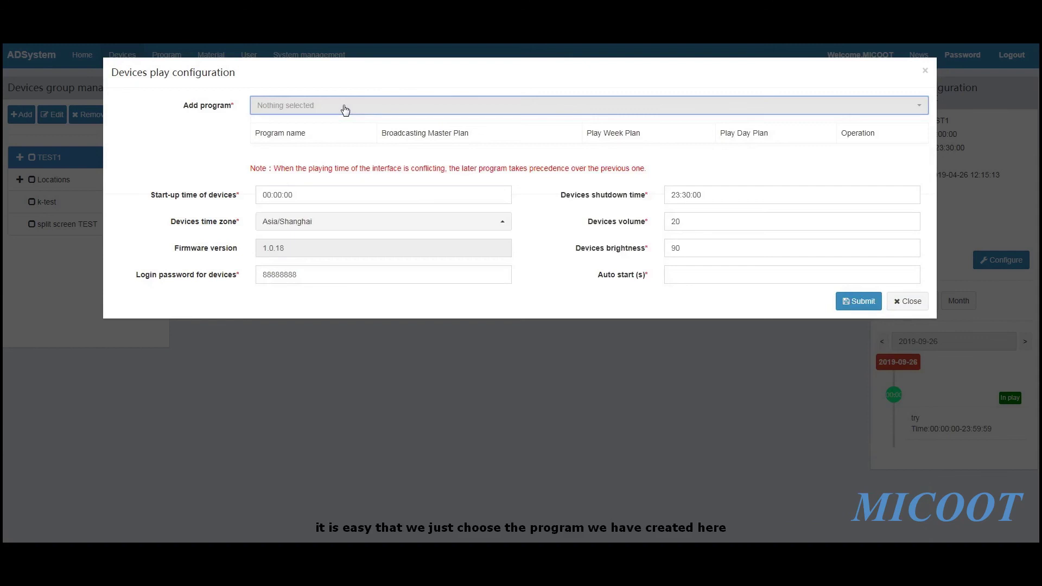
click(345, 110)
scroll(337, 225, down, 3)
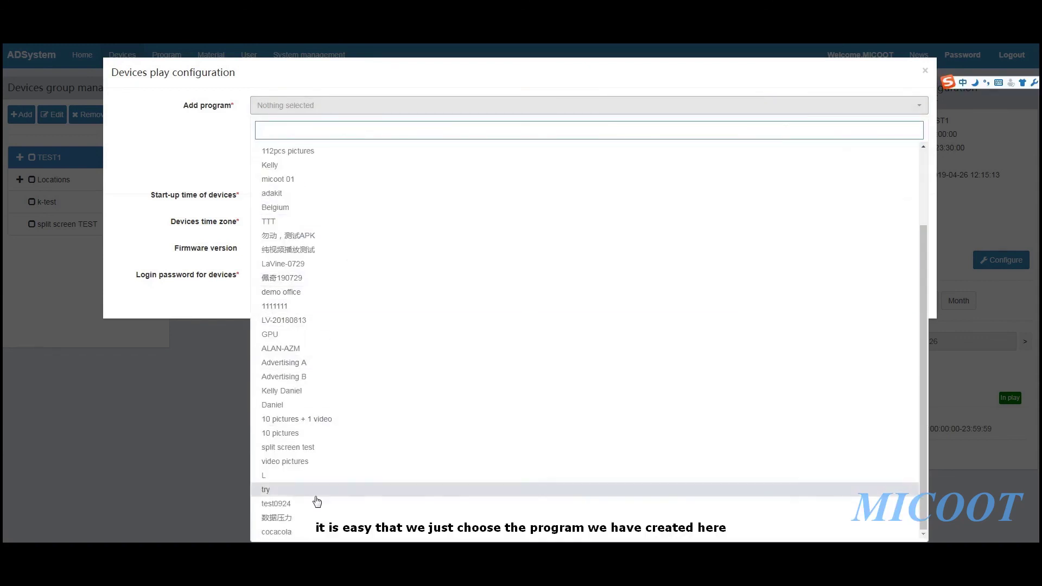
click(312, 533)
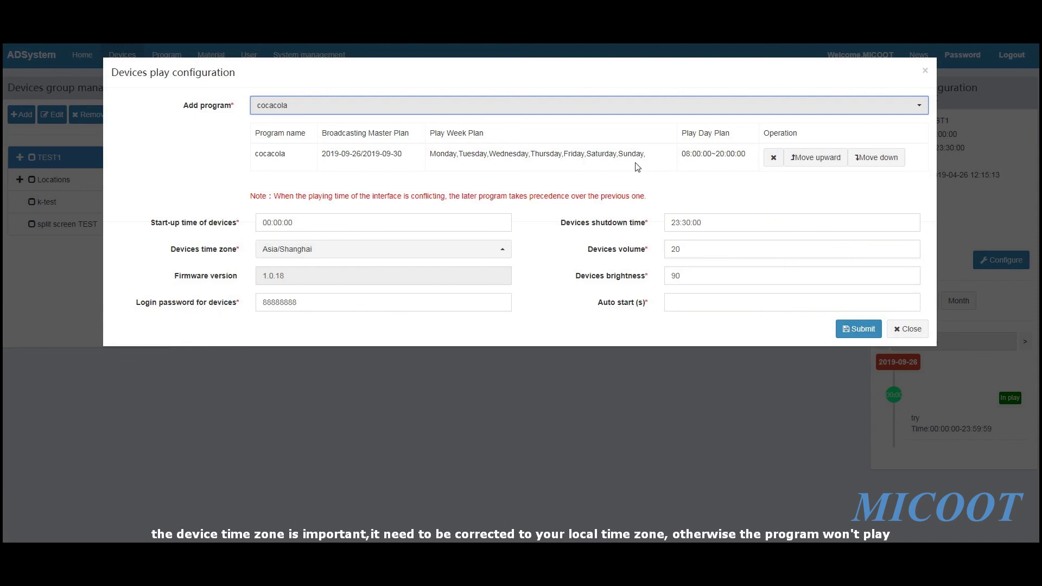
click(354, 250)
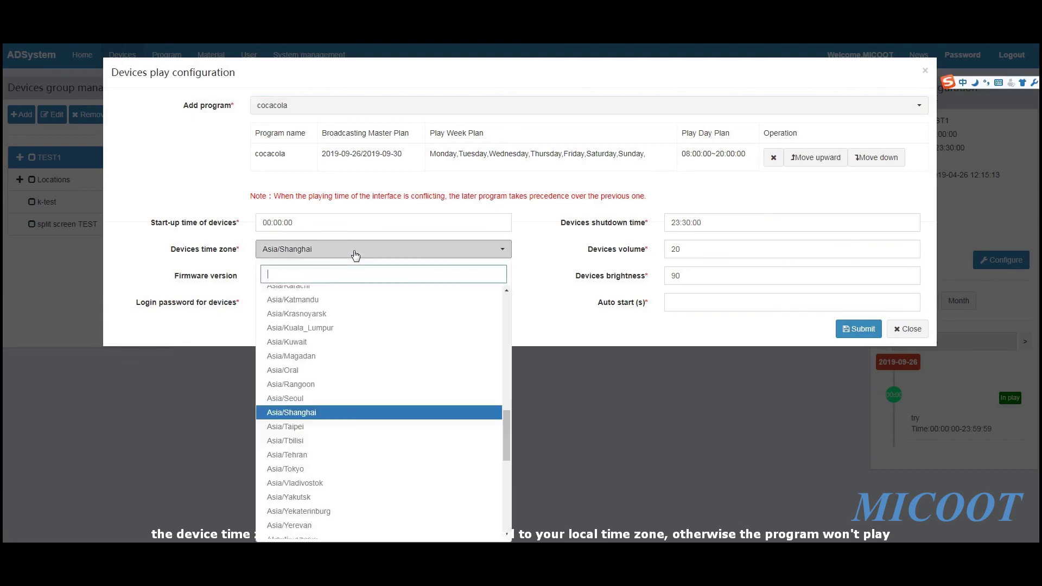
Keep the Asia/Shanghai time zone and set device volume to 23 and brightness to 89
click(307, 414)
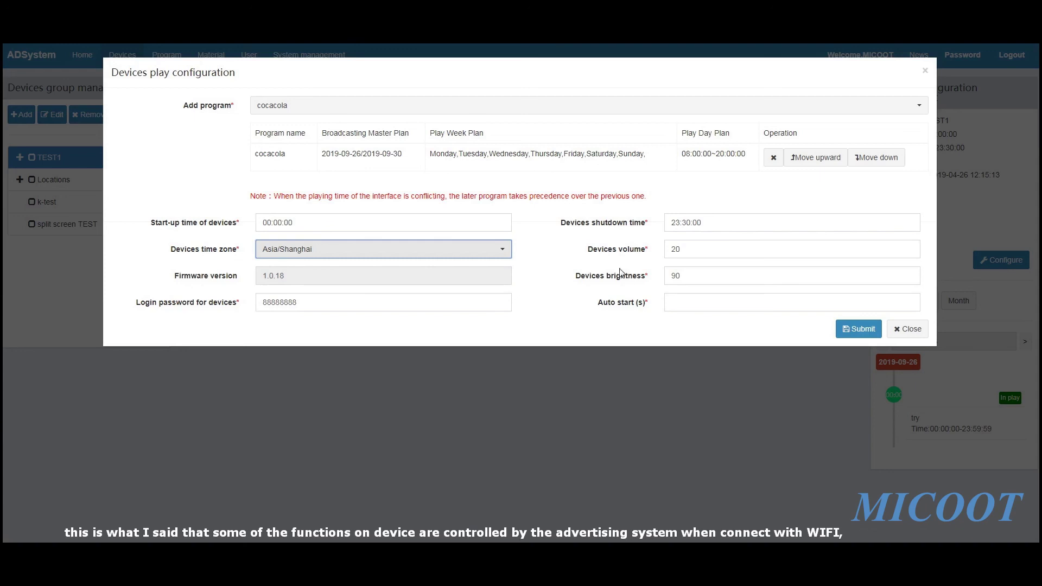
drag(608, 275, 645, 253)
click(654, 256)
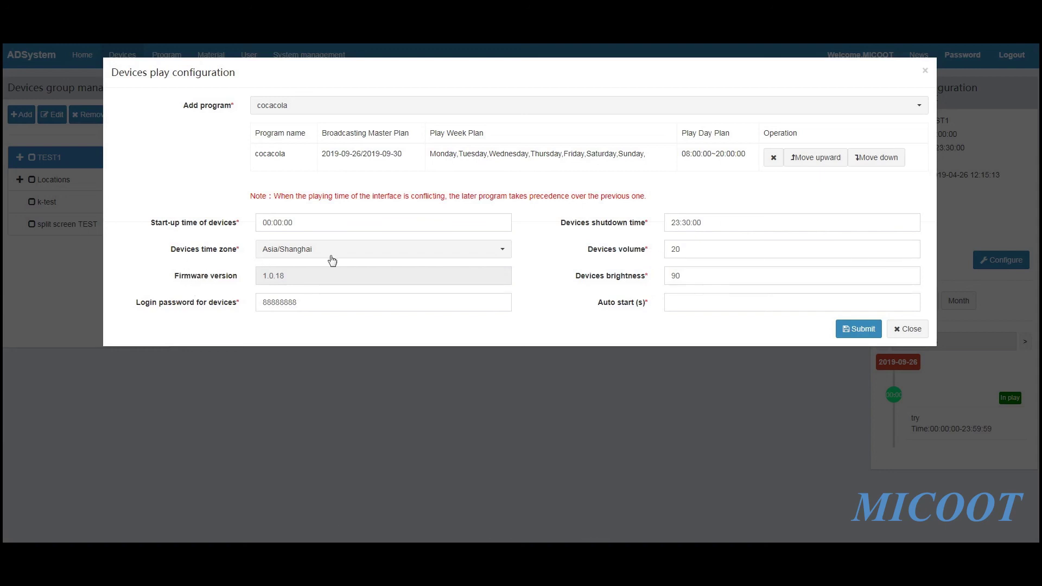
click(896, 246)
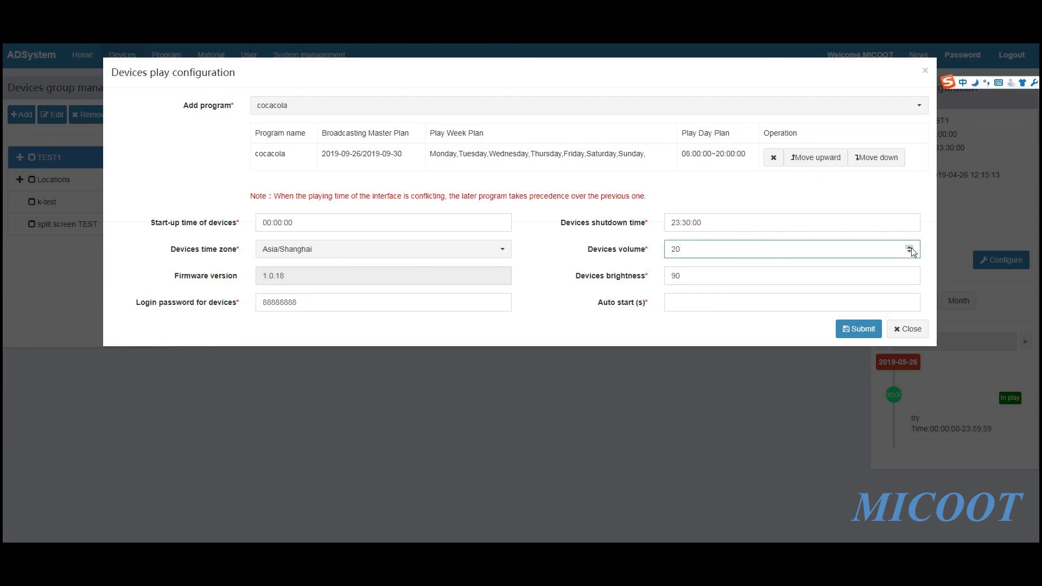
click(901, 276)
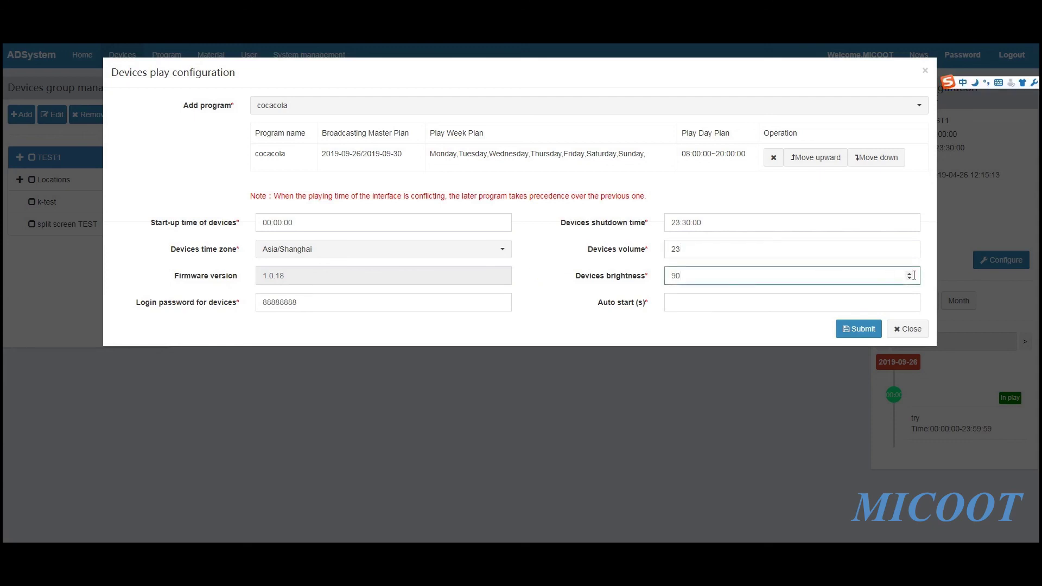
click(909, 274)
click(595, 280)
Select the device login password value, then leave it unchanged
click(337, 302)
drag(348, 302, 194, 306)
click(455, 307)
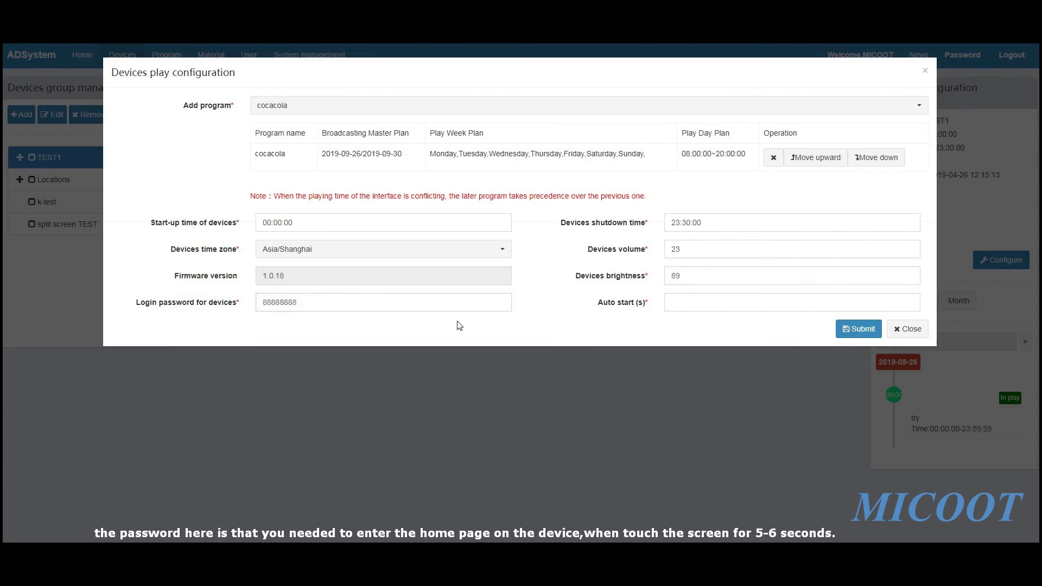
click(348, 331)
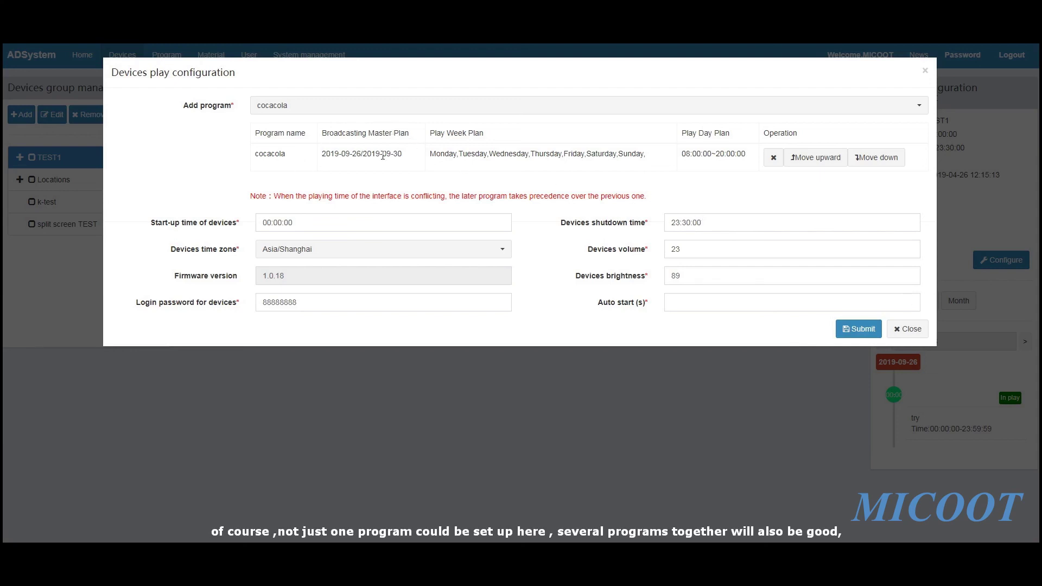
click(602, 104)
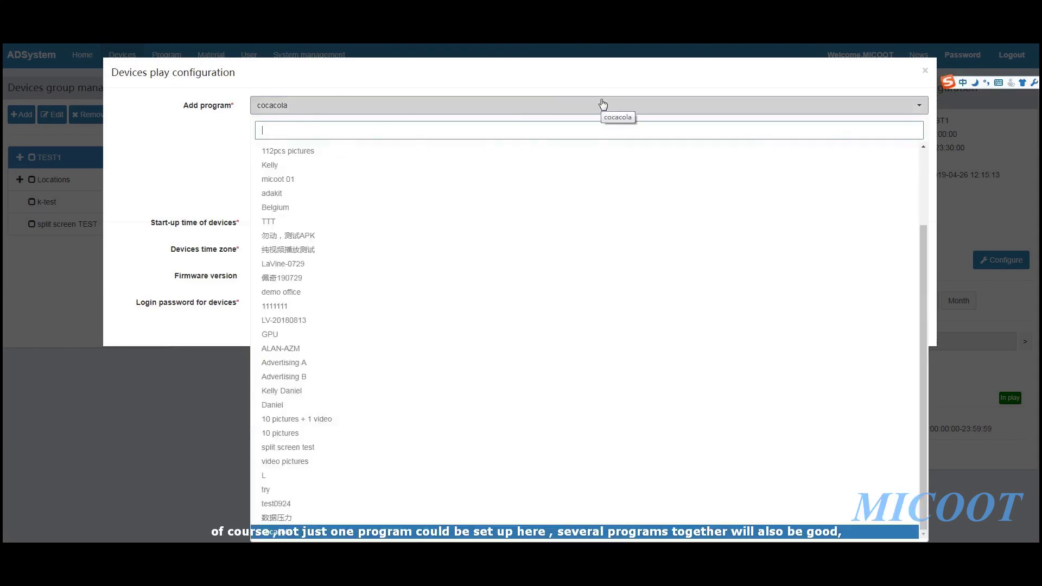
Add Advertising A and then Advertising B after cocacola in the program list
click(365, 363)
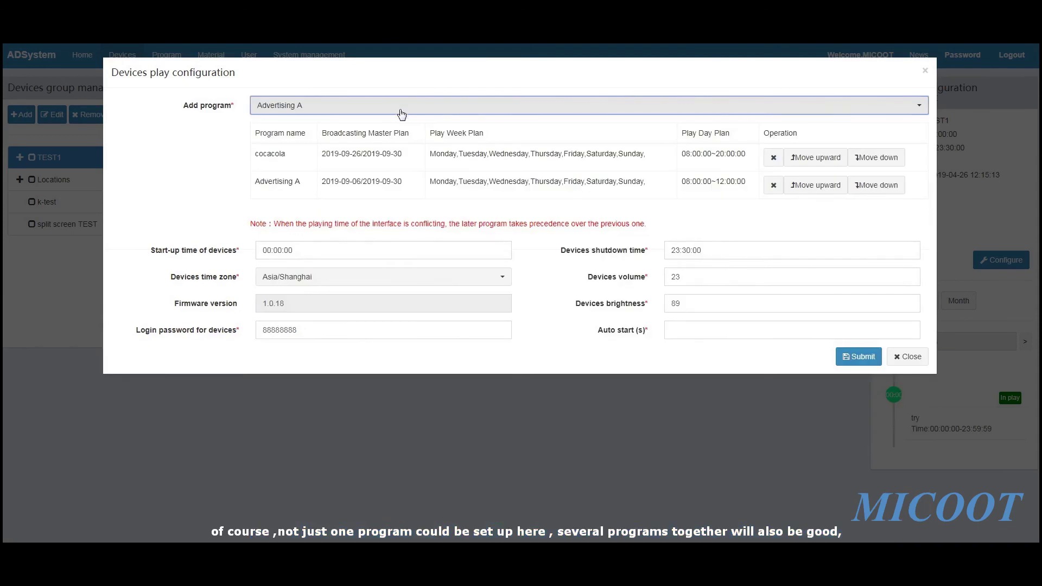
click(402, 108)
click(325, 379)
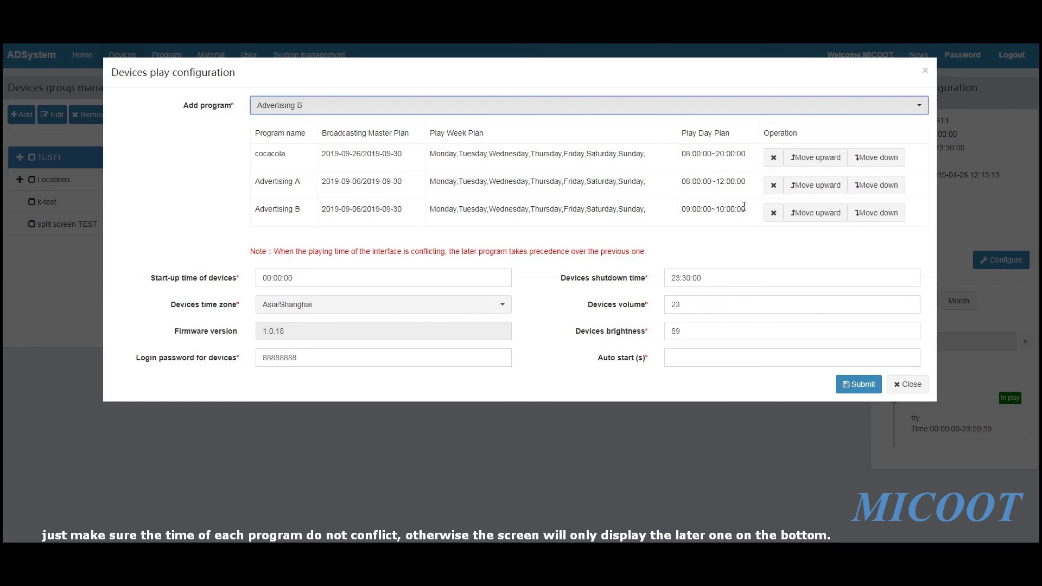
Check each program's daily play time, move Advertising B above Advertising A, and submit
drag(679, 182, 745, 182)
drag(680, 154, 745, 155)
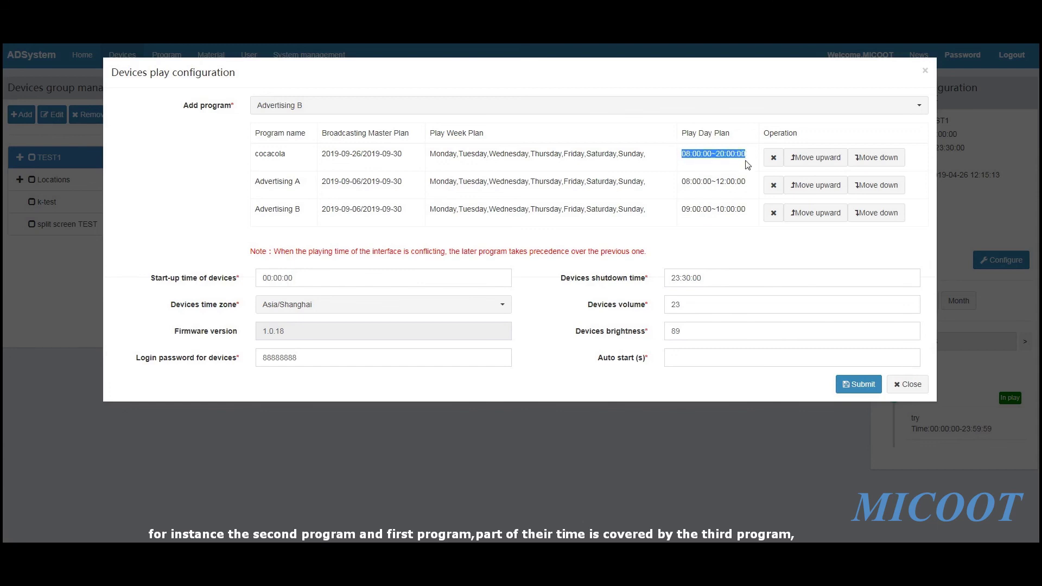
drag(681, 209, 744, 209)
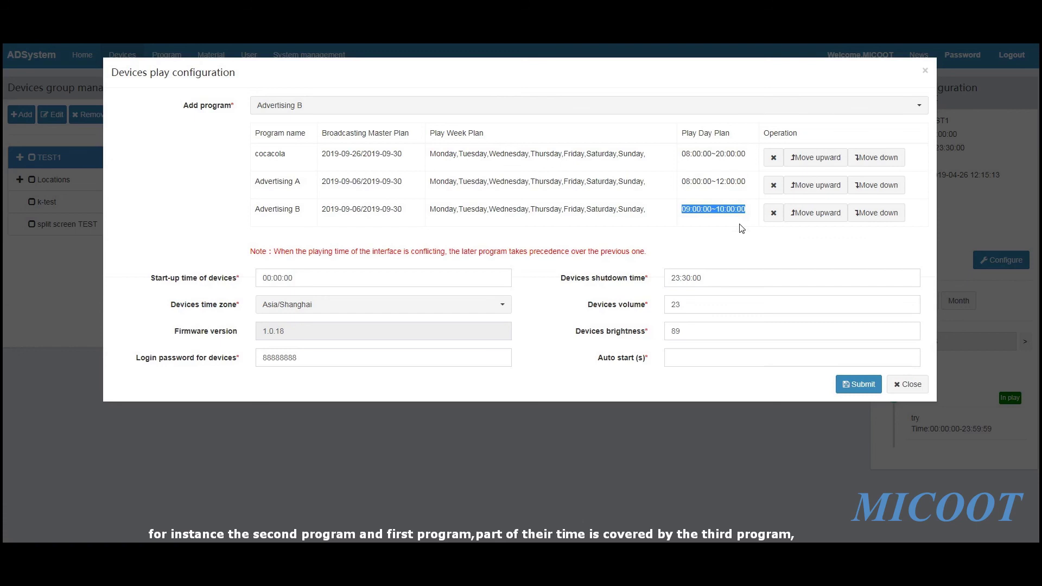
click(741, 228)
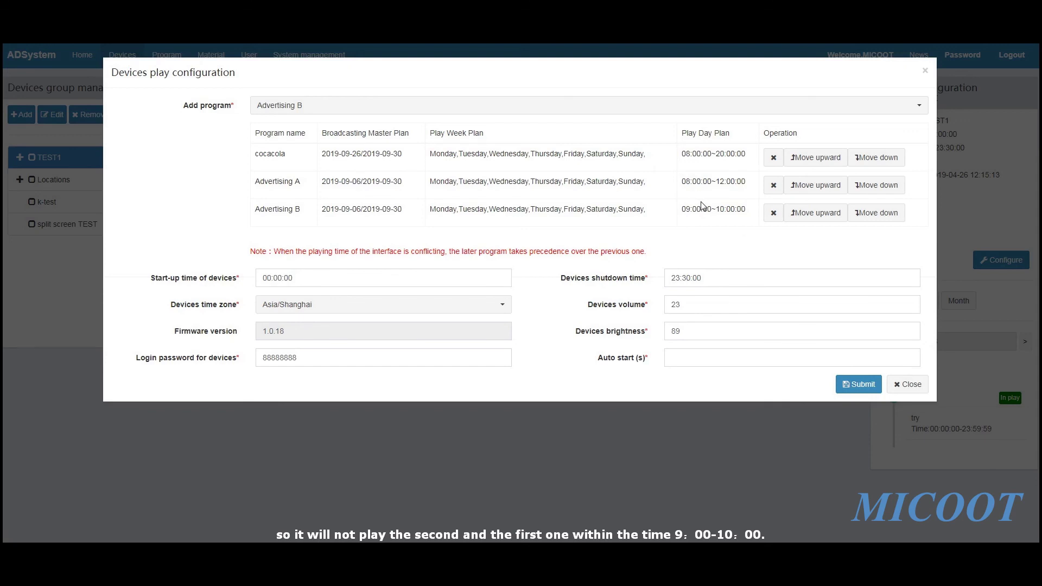
drag(694, 210, 747, 210)
click(748, 233)
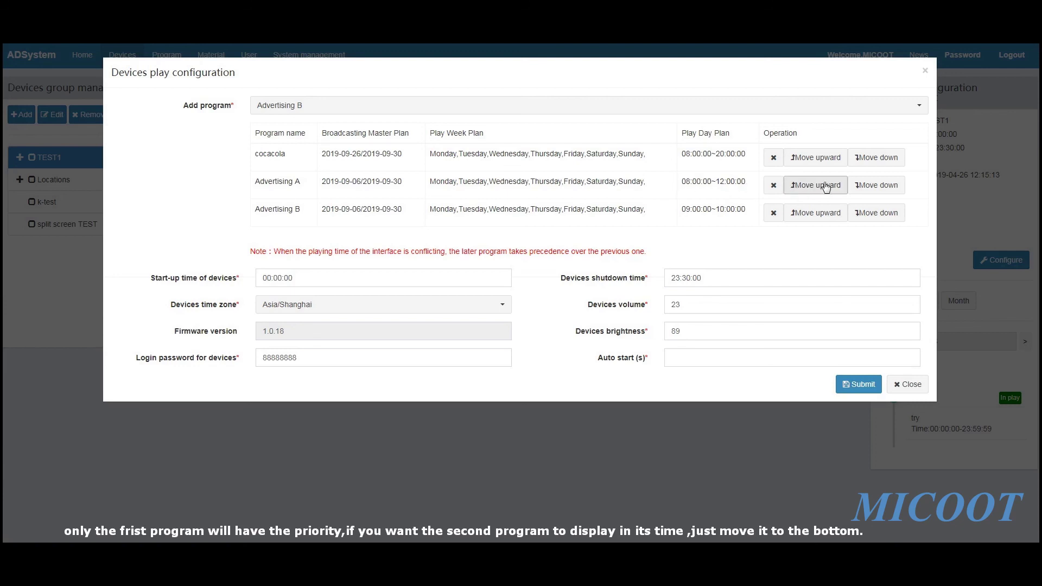
click(884, 185)
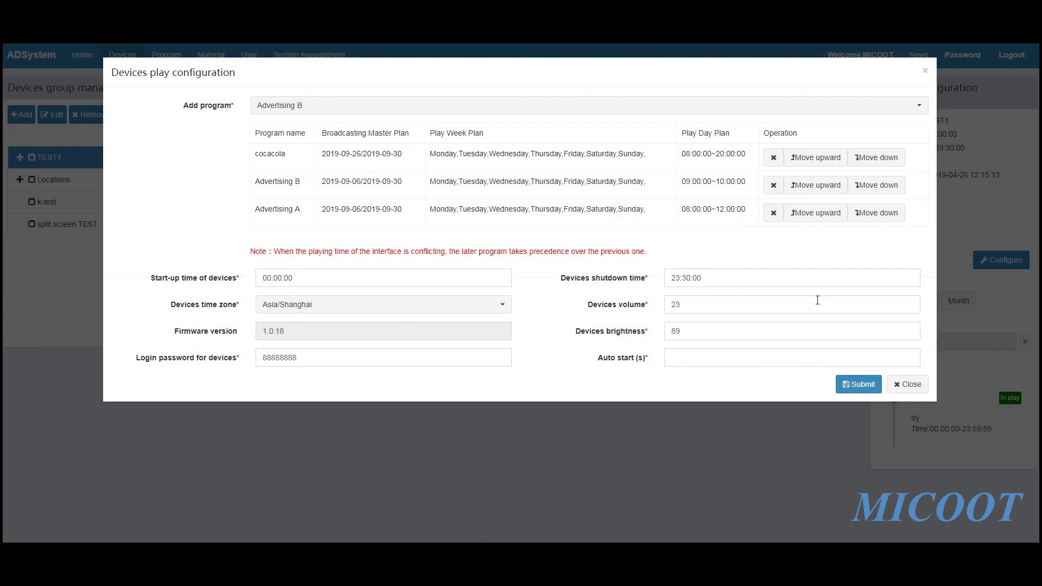
click(847, 389)
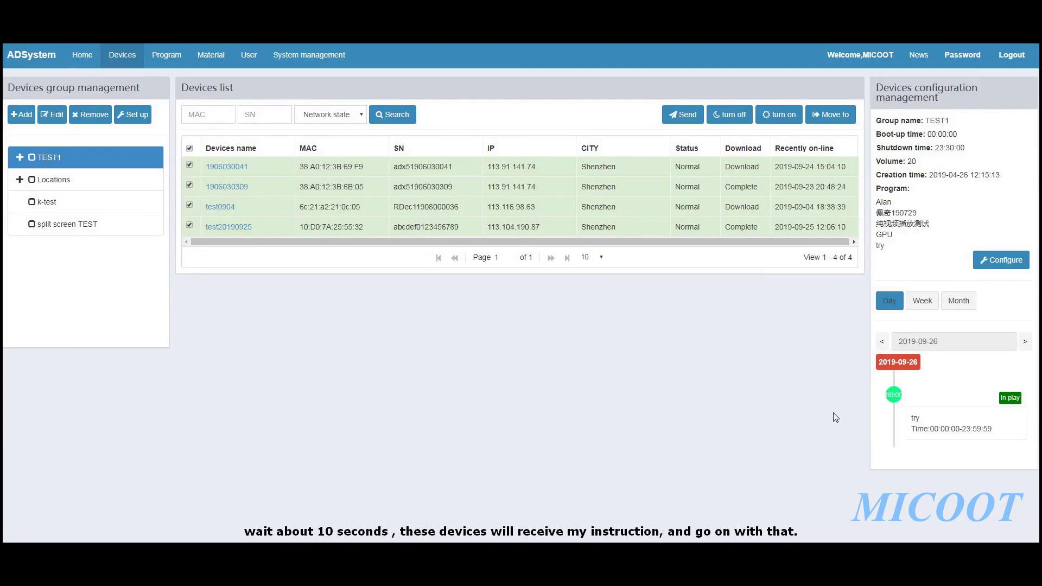